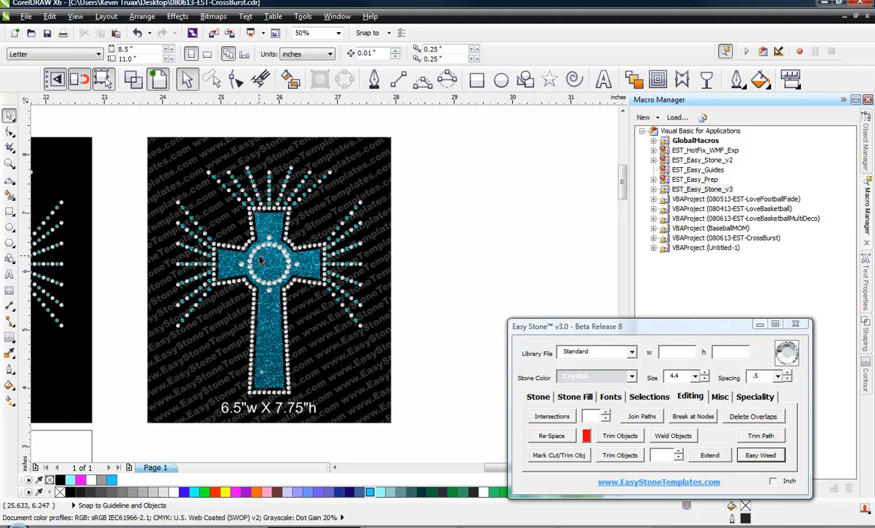
# Examine the finished cross-burst rhinestone design samples at different zoom levels
pyautogui.scroll(1, 258, 268)
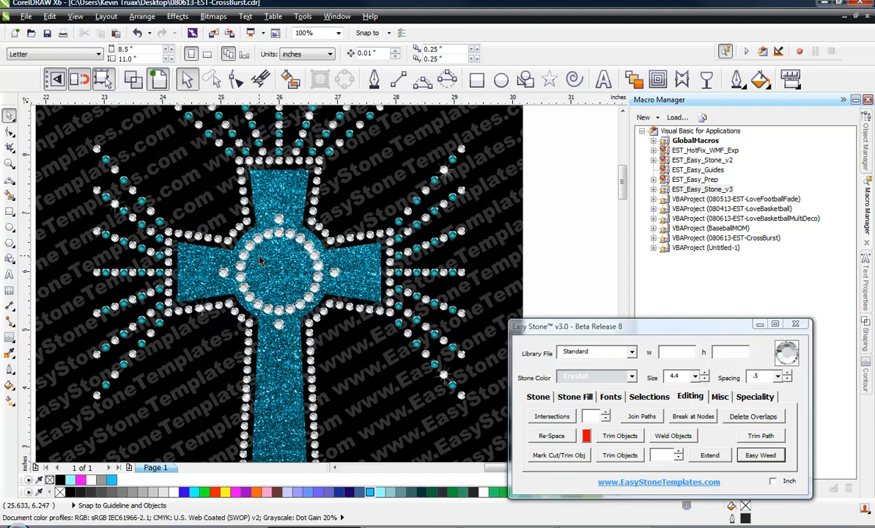
pyautogui.scroll(-2, 259, 259)
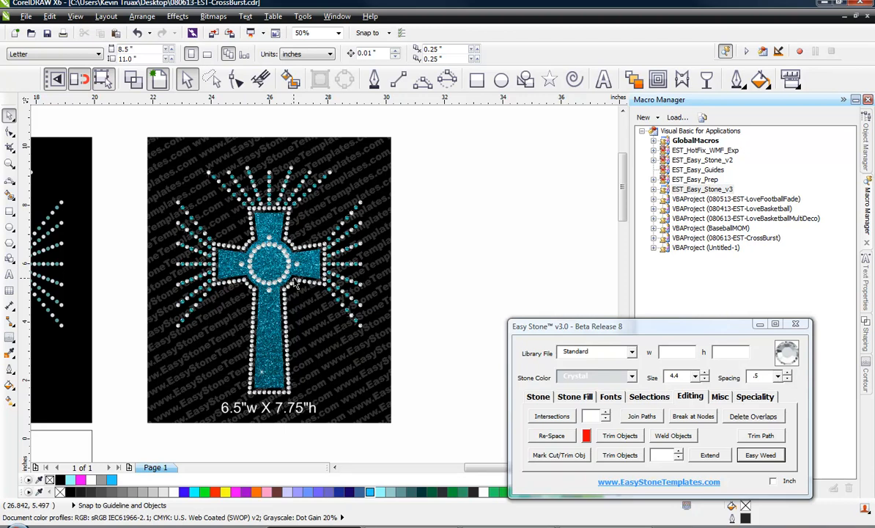
pyautogui.scroll(-1, 296, 286)
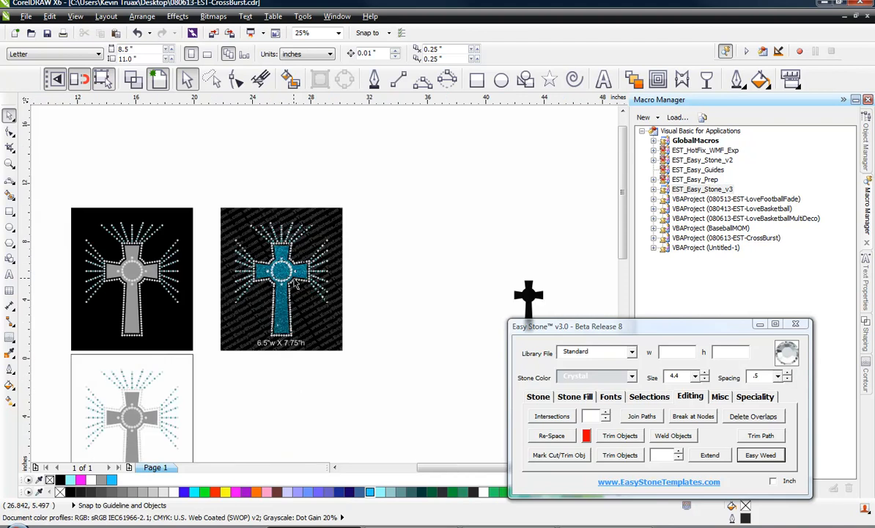
pyautogui.scroll(1, 312, 272)
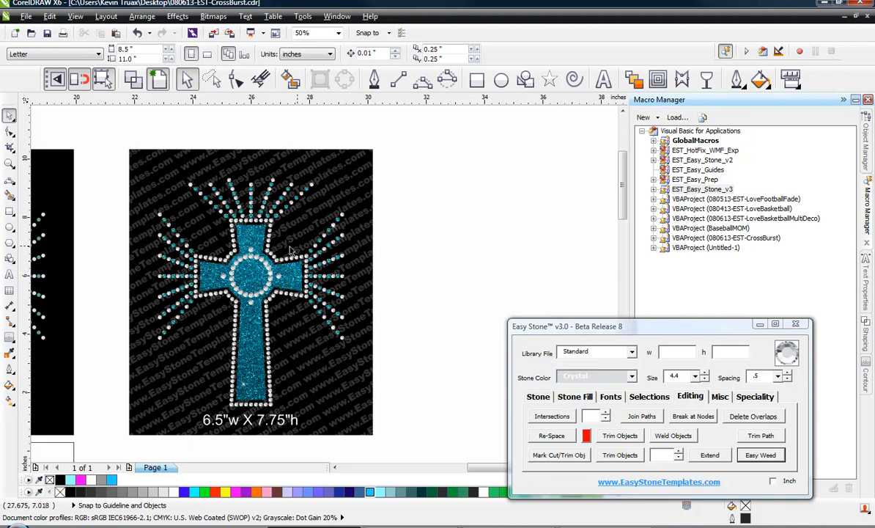
pyautogui.scroll(2, 284, 251)
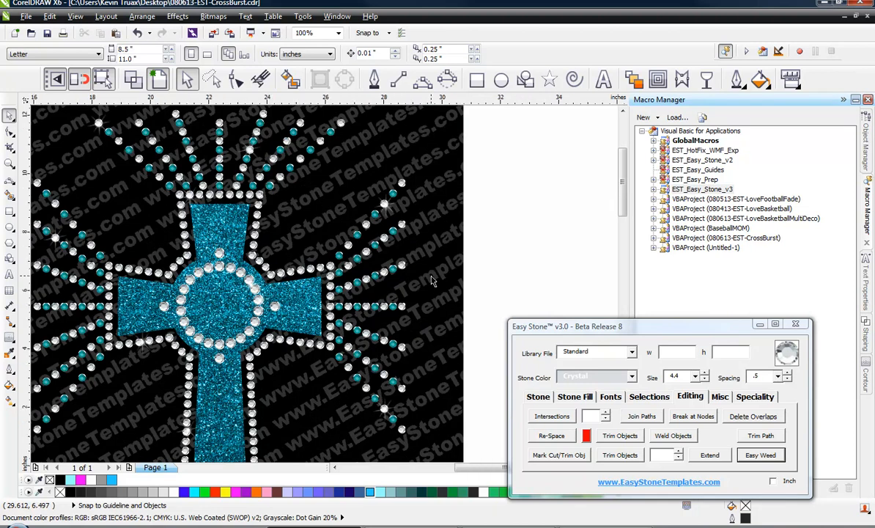
pyautogui.scroll(-2, 431, 281)
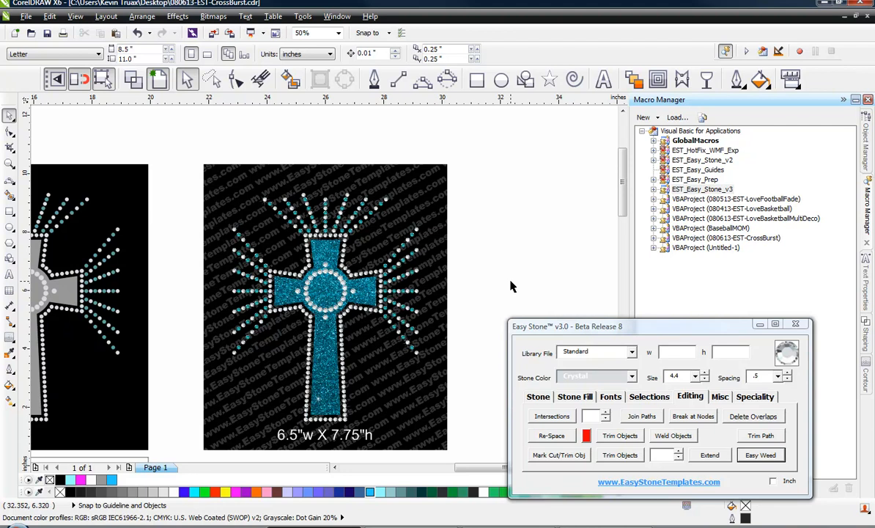
pyautogui.scroll(-1, 249, 222)
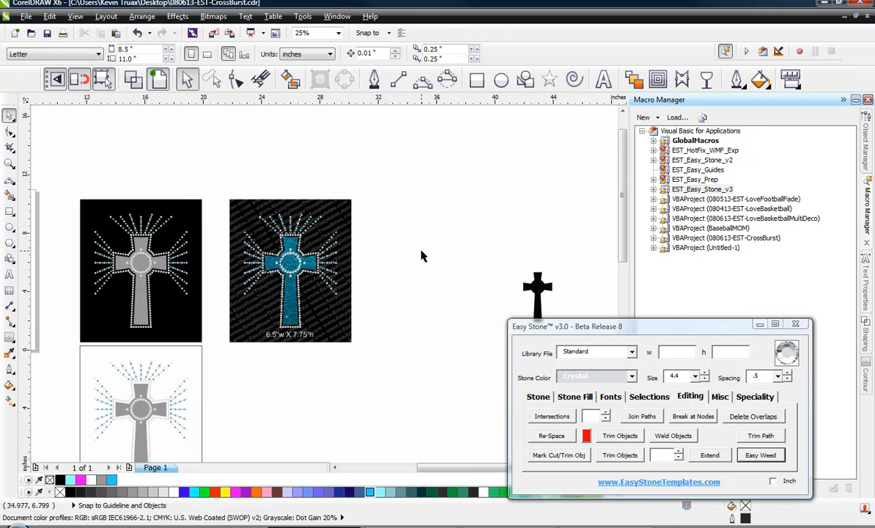
pyautogui.scroll(-1, 417, 249)
pyautogui.scroll(2, 499, 275)
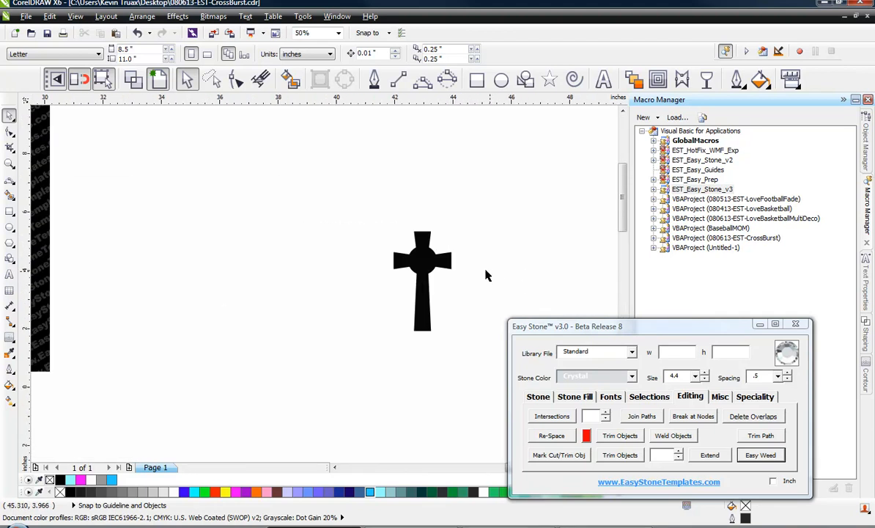
# Switch the document to wireframe view and zoom in on the black cross shape
pyautogui.click(131, 79)
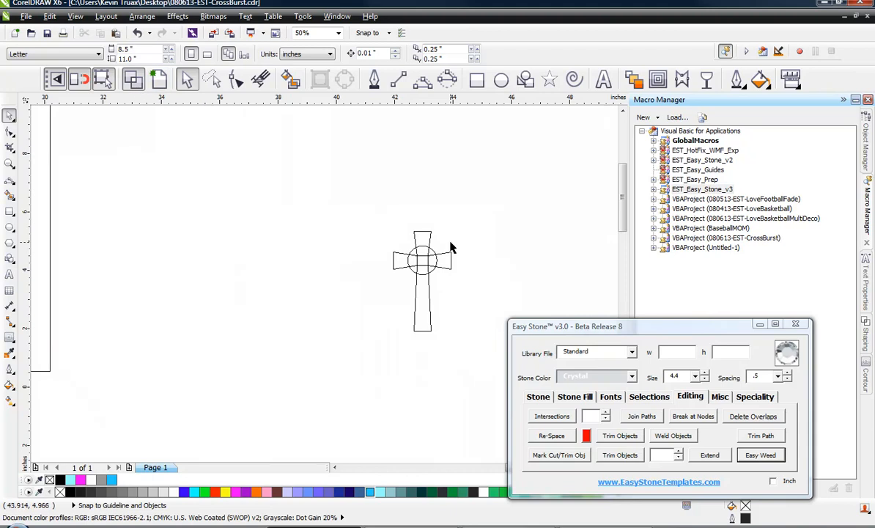
pyautogui.scroll(1, 449, 251)
pyautogui.scroll(1, 449, 251)
pyautogui.moveTo(385, 273); pyautogui.dragTo(219, 176)
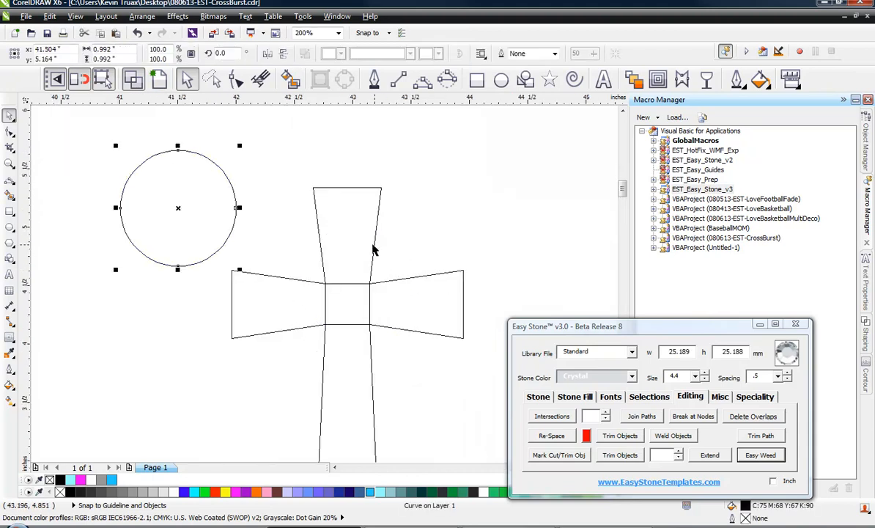
pyautogui.moveTo(269, 283); pyautogui.dragTo(187, 315)
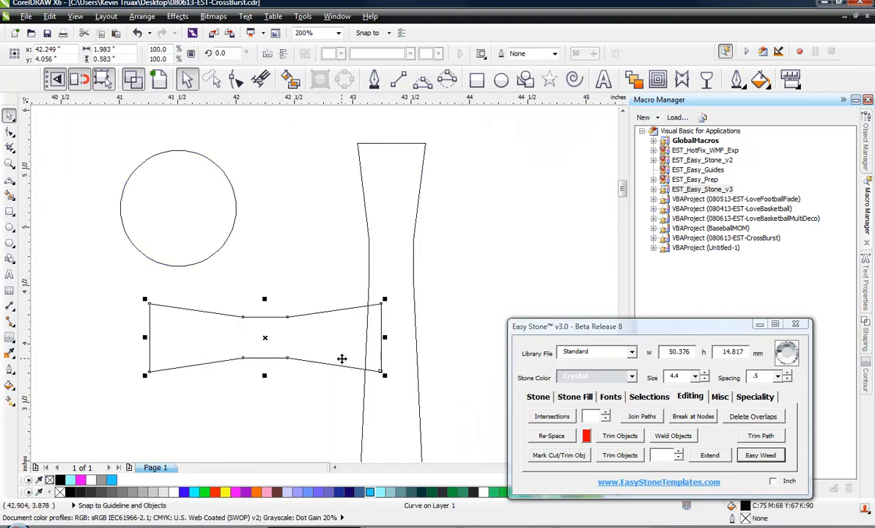
pyautogui.hotkey('ctrl', 'z')
pyautogui.hotkey('ctrl', 'z')
pyautogui.hotkey('ctrl', 'z')
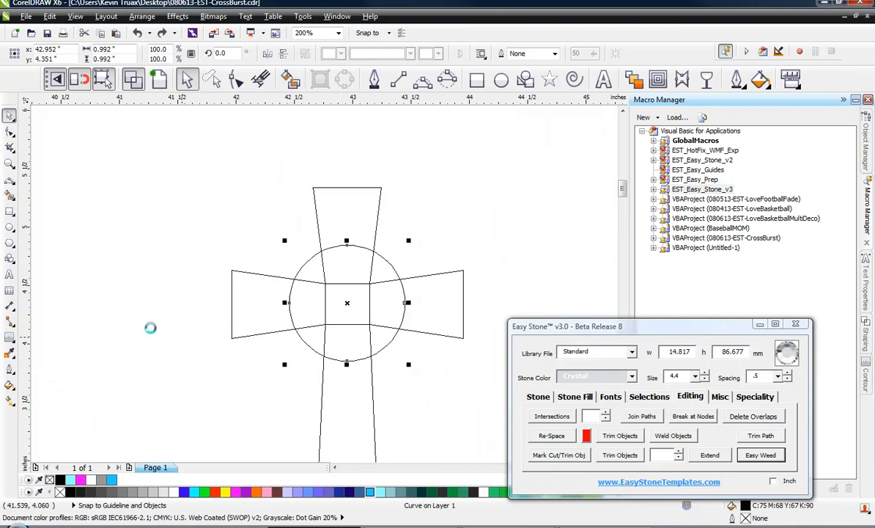
# Scale a copy of the circle down to about 65% inside the original, keeping the original circle
pyautogui.click(150, 294)
pyautogui.click(356, 250)
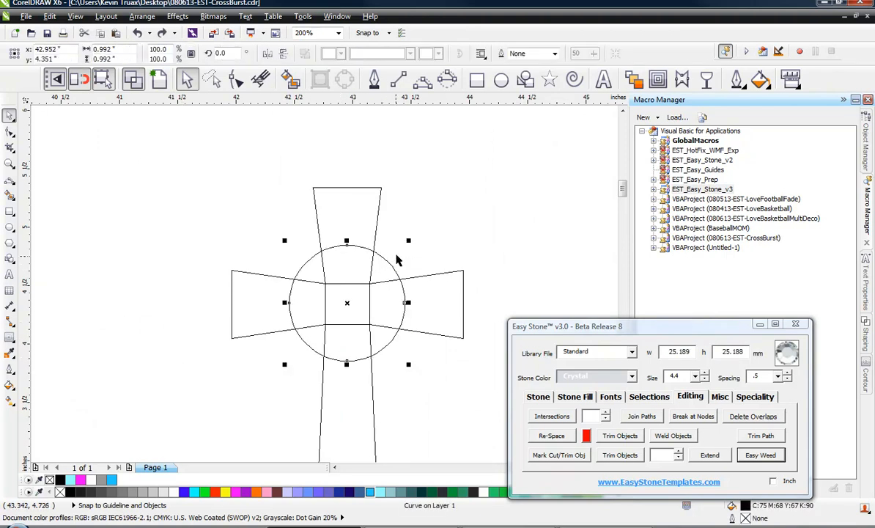
pyautogui.moveTo(407, 243); pyautogui.dragTo(396, 257)
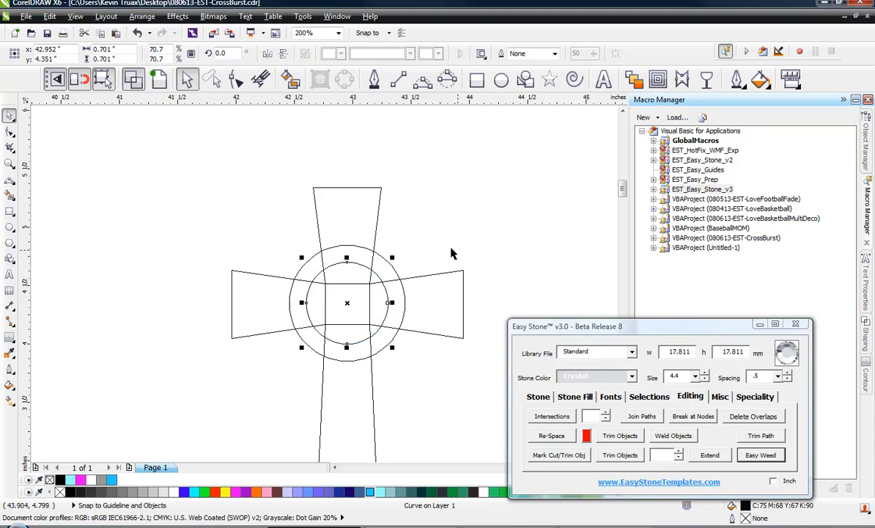
pyautogui.hotkey('ctrl', 'z')
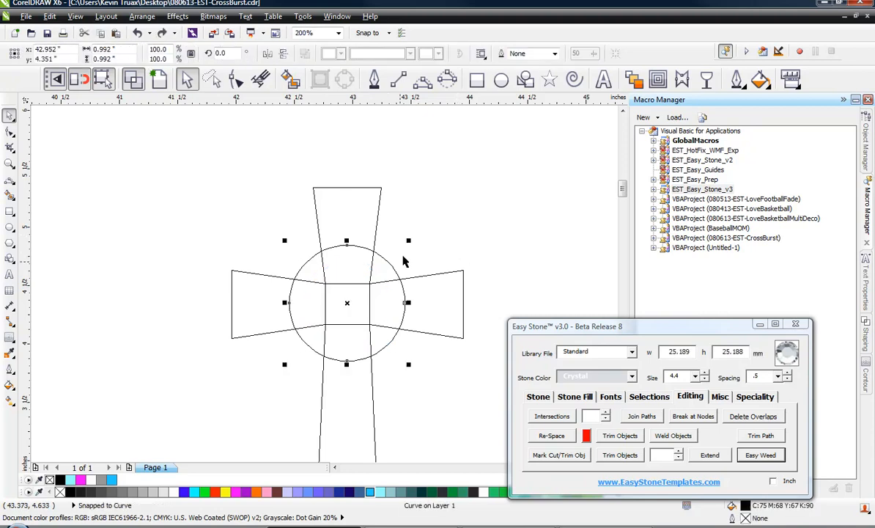
pyautogui.moveTo(408, 241); pyautogui.dragTo(400, 271)
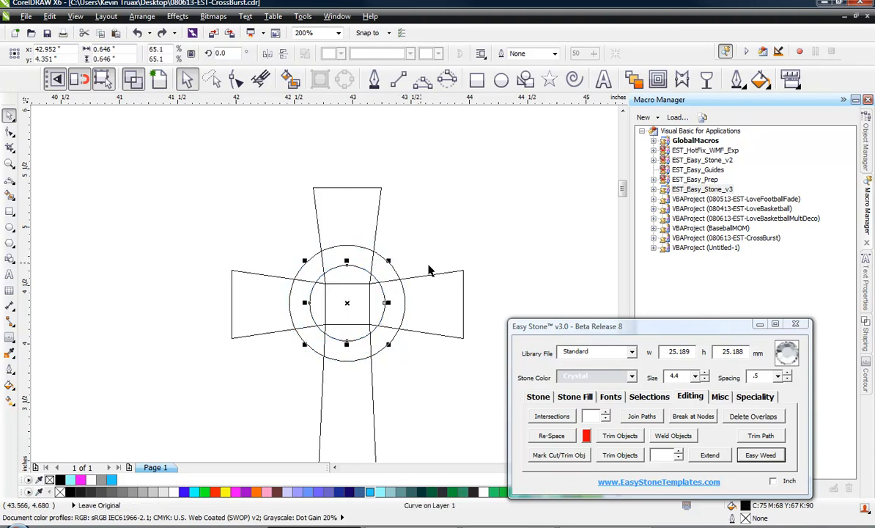
# Select all cross parts and scale them proportionally to a height of 7 inches
pyautogui.click(315, 173)
pyautogui.scroll(-1, 316, 173)
pyautogui.moveTo(205, 169)
pyautogui.mouseDown()
pyautogui.moveTo(284, 278)
pyautogui.moveTo(431, 426)
pyautogui.mouseUp()
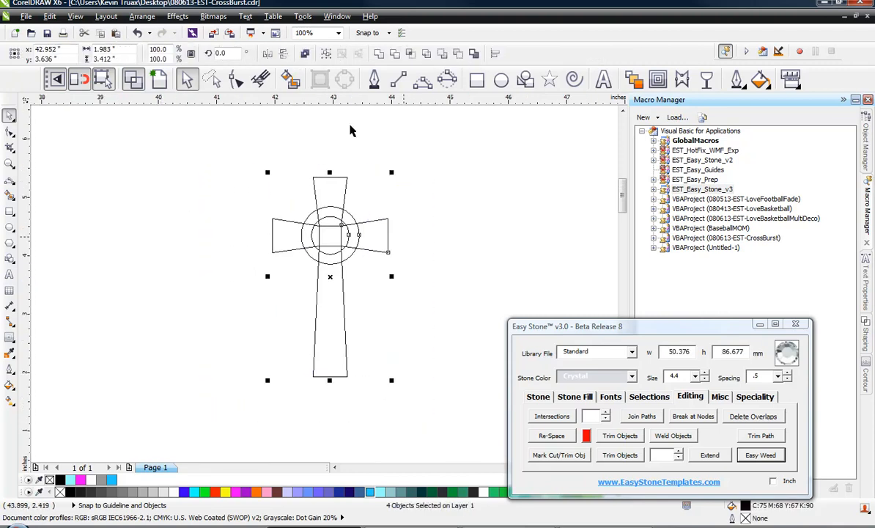
pyautogui.click(118, 60)
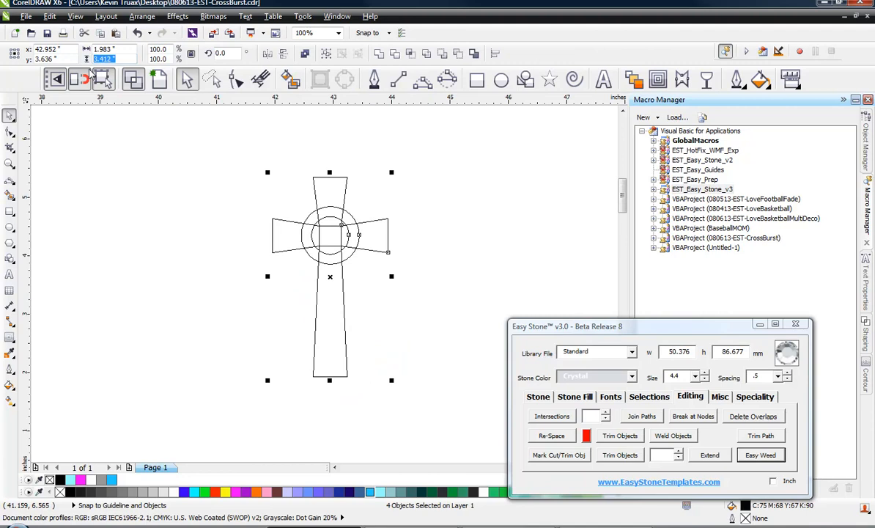
pyautogui.write('7')
pyautogui.press('Return')
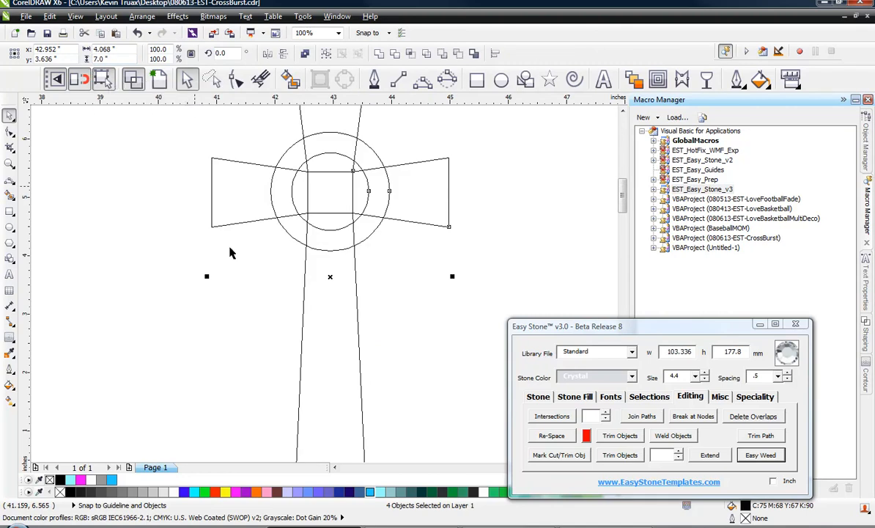
# Select the crossbar, outer circle and upright and weld them into one cross outline
pyautogui.scroll(-1, 247, 282)
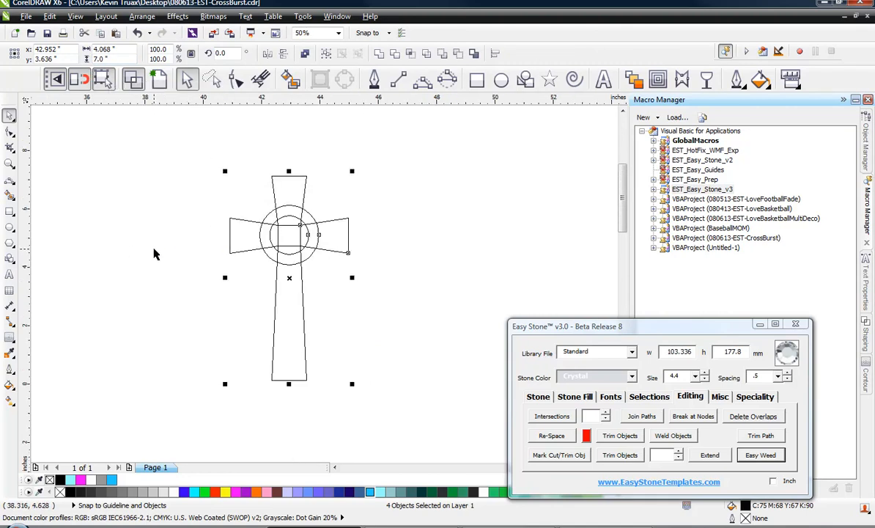
pyautogui.click(228, 220)
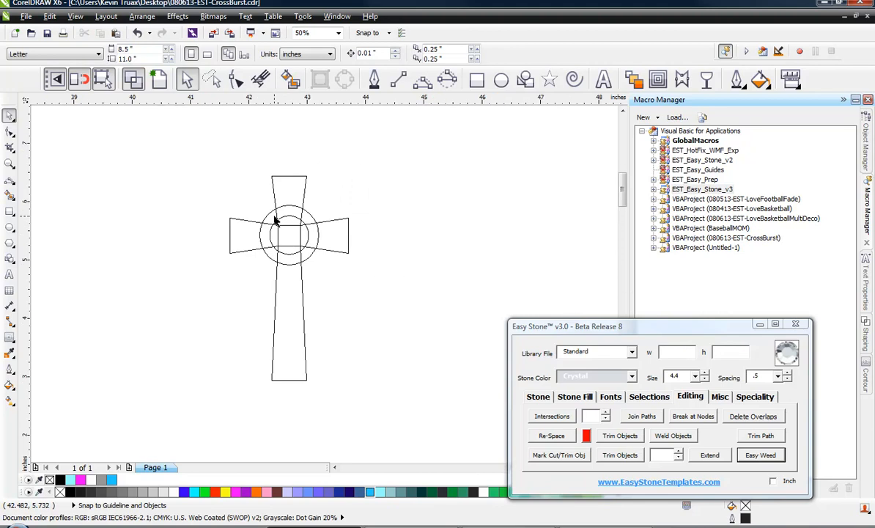
pyautogui.scroll(1, 276, 221)
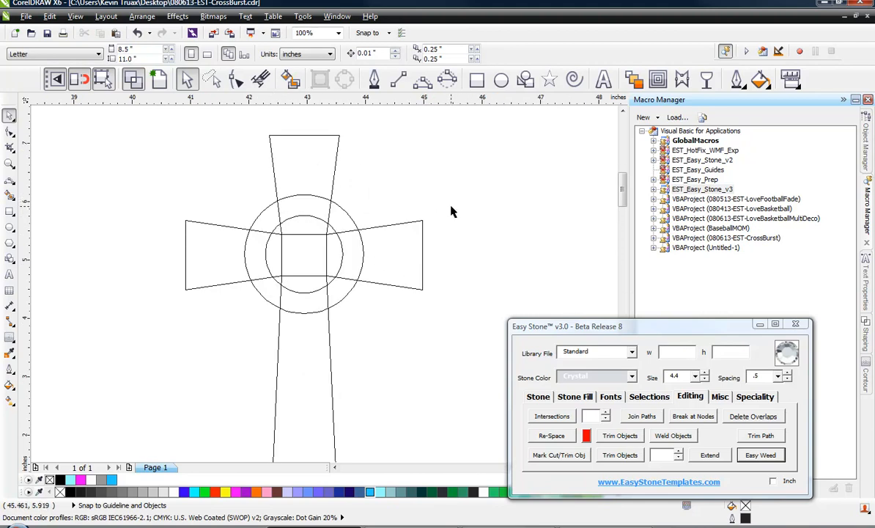
pyautogui.click(406, 240)
pyautogui.keyDown('shift'); pyautogui.click(337, 214); pyautogui.keyUp('shift')
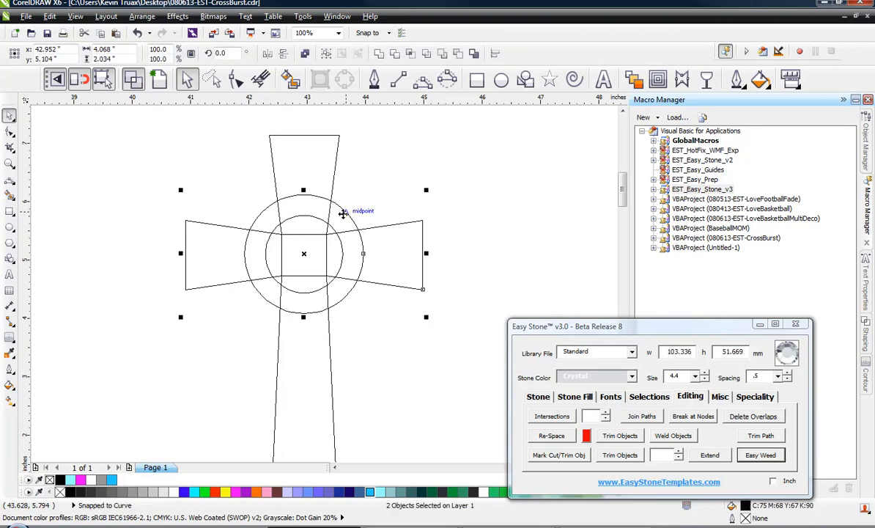
pyautogui.keyDown('shift'); pyautogui.click(321, 167); pyautogui.keyUp('shift')
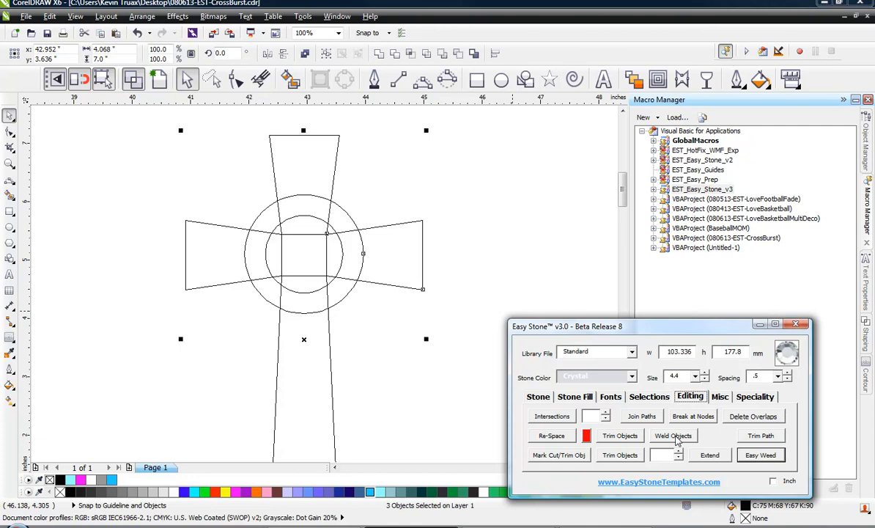
pyautogui.click(676, 436)
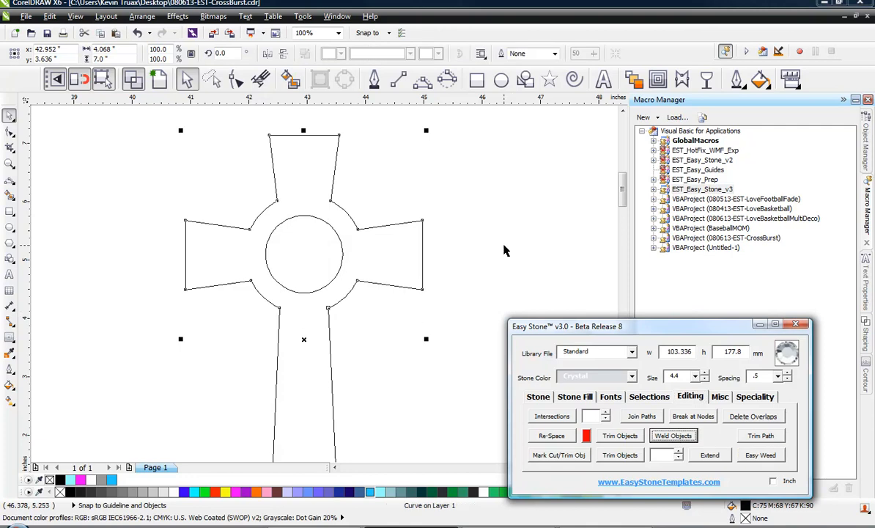
# Select the inner circle and add stones along its path with Easy Stone
pyautogui.click(283, 290)
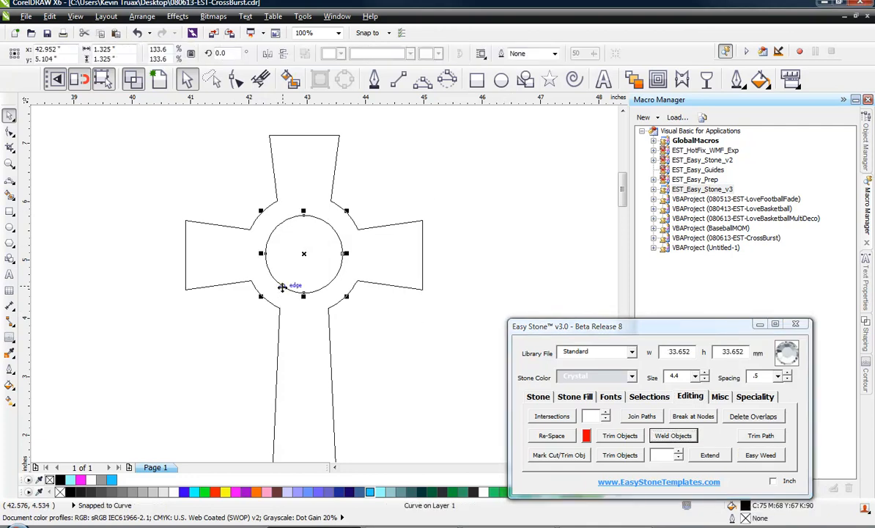
pyautogui.click(537, 396)
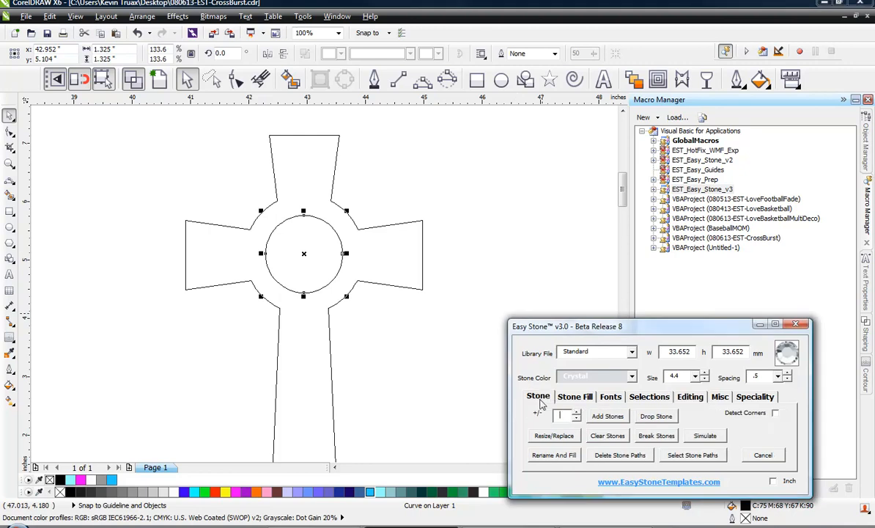
pyautogui.click(607, 417)
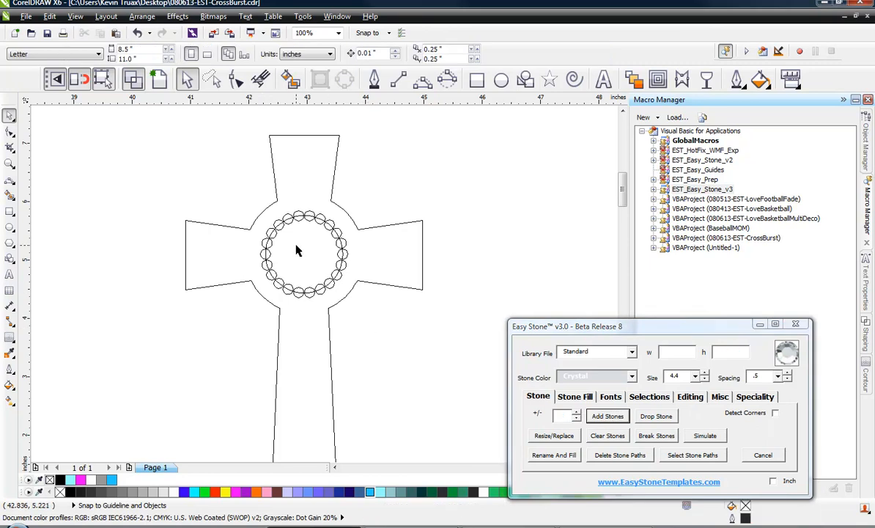
# Enlarge the ring of stones slightly around the inner circle
pyautogui.scroll(2, 299, 249)
pyautogui.scroll(-2, 308, 244)
pyautogui.scroll(2, 302, 209)
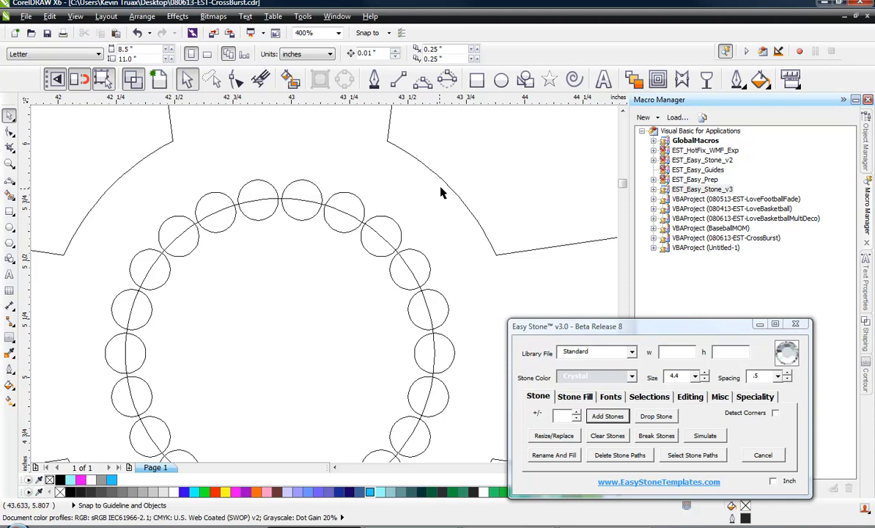
pyautogui.scroll(-2, 370, 229)
pyautogui.scroll(1, 377, 227)
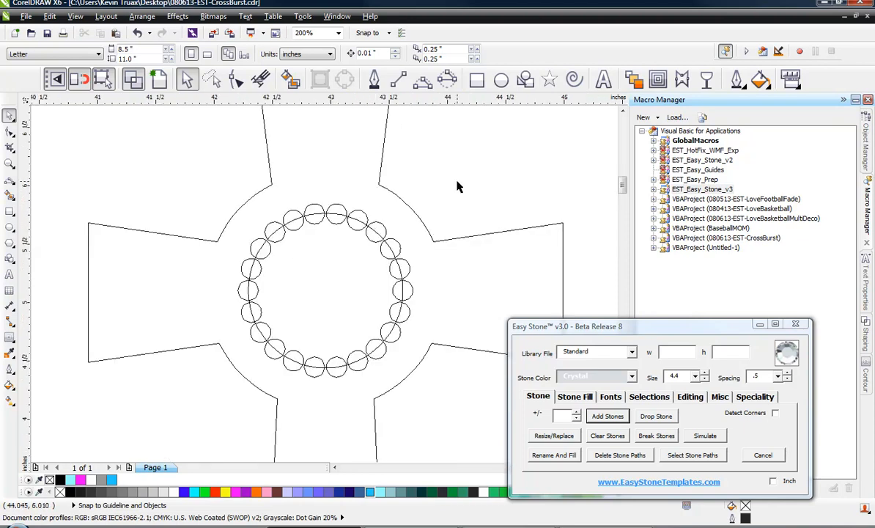
pyautogui.click(381, 235)
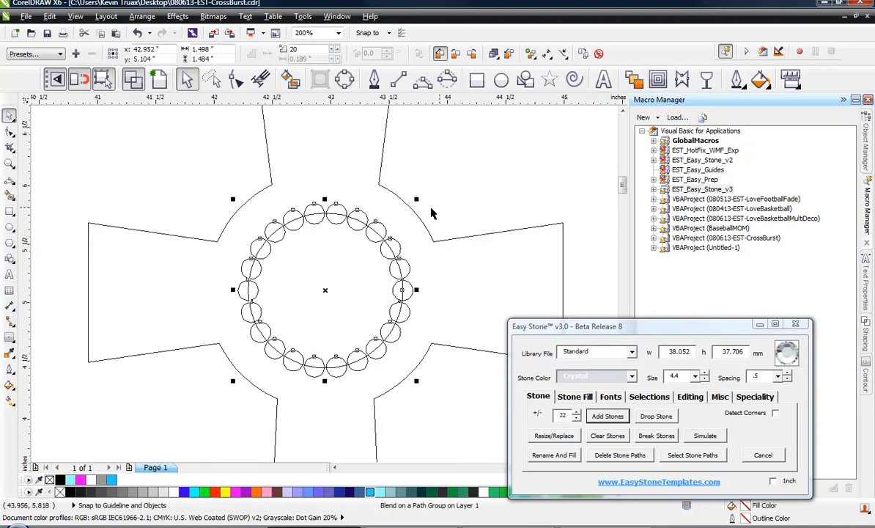
pyautogui.moveTo(418, 200); pyautogui.dragTo(435, 189)
pyautogui.click(450, 182)
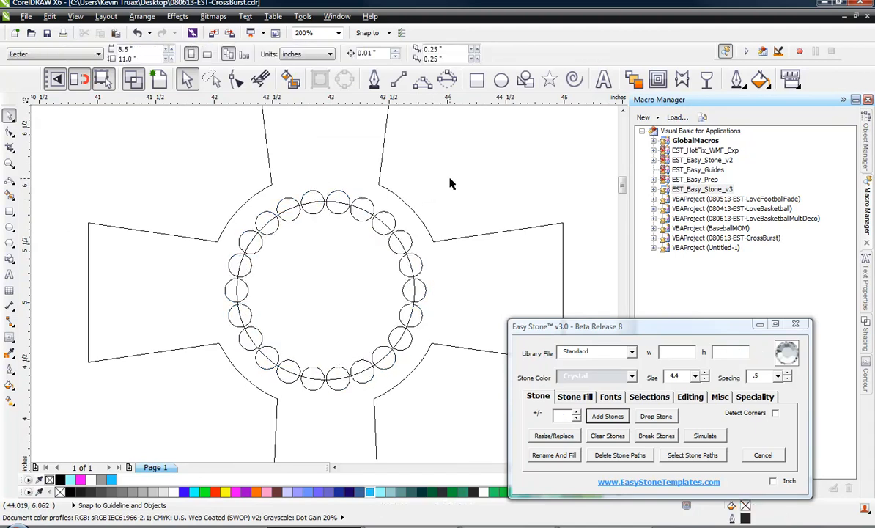
# Select the stone ring and add more stones to it to close the gaps
pyautogui.click(342, 195)
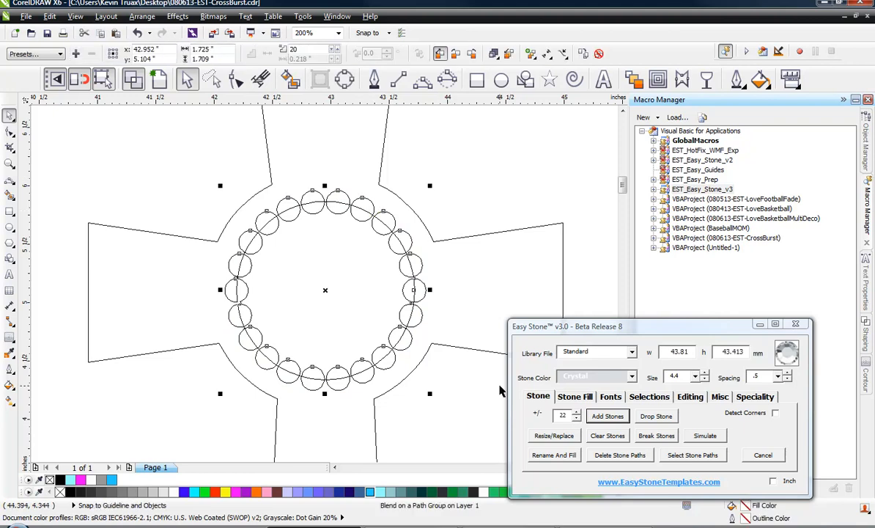
pyautogui.moveTo(571, 418); pyautogui.dragTo(546, 427)
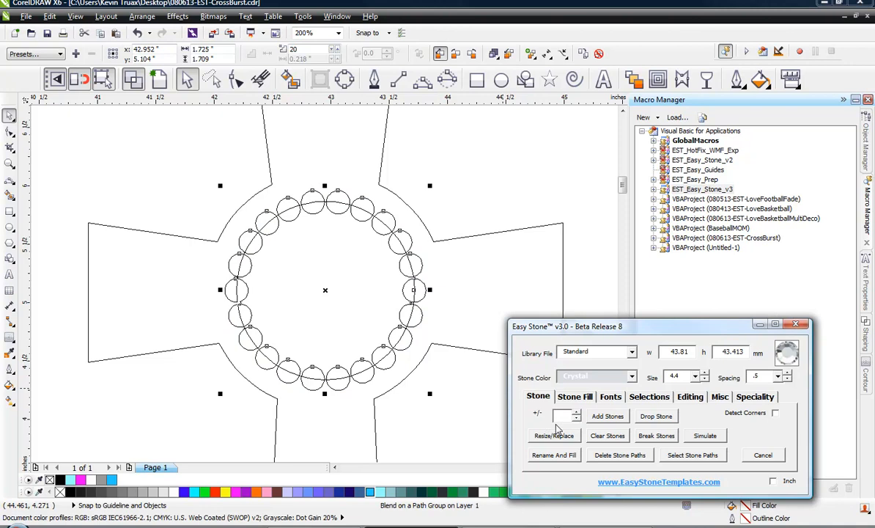
pyautogui.click(608, 416)
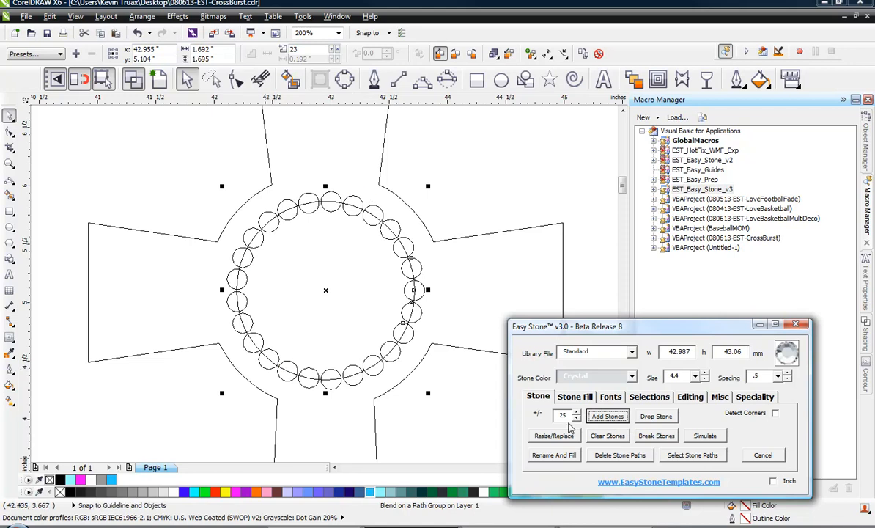
# Reduce the stone ring to 24 stones and break it into separate stones
pyautogui.click(445, 186)
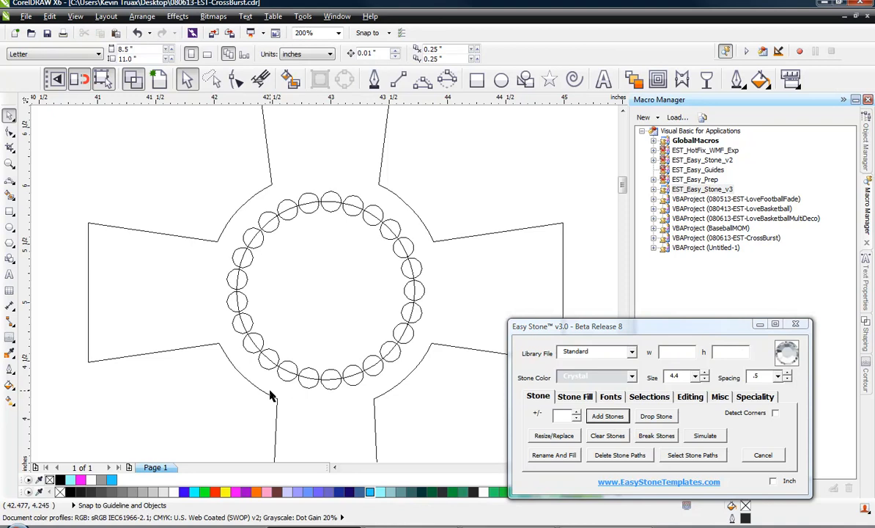
pyautogui.click(387, 210)
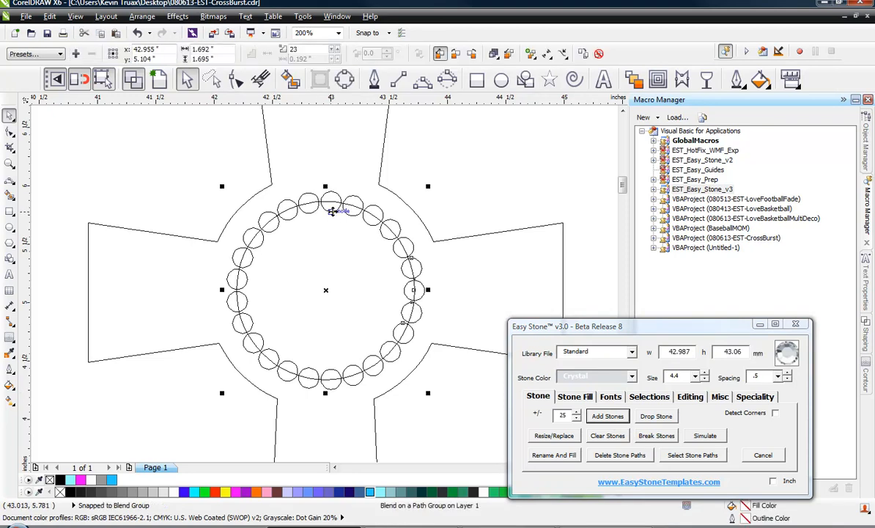
pyautogui.click(576, 419)
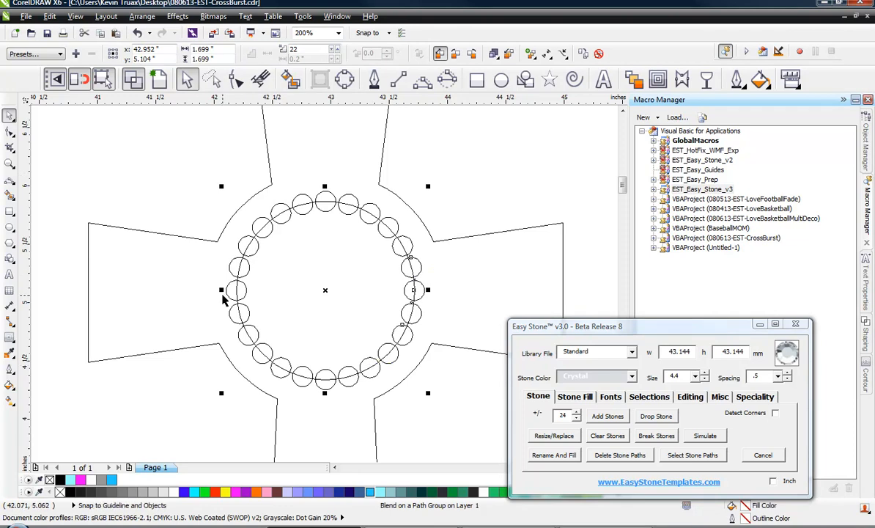
pyautogui.click(656, 435)
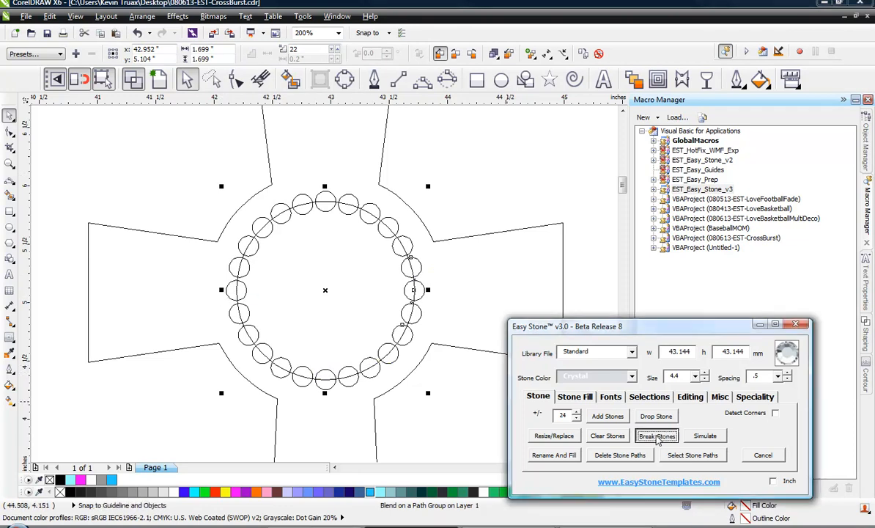
# Select the ring's rightmost stone and offset it outward toward the right arm with Stone Fill
pyautogui.click(418, 293)
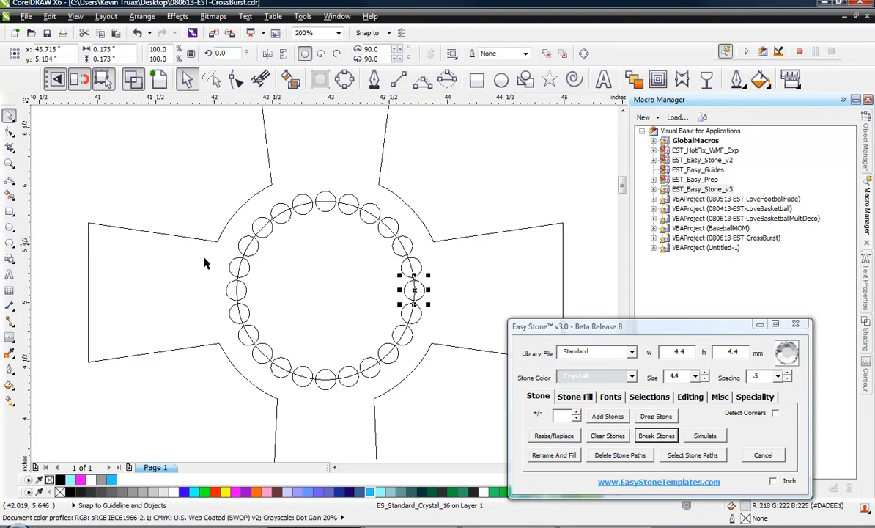
pyautogui.click(585, 396)
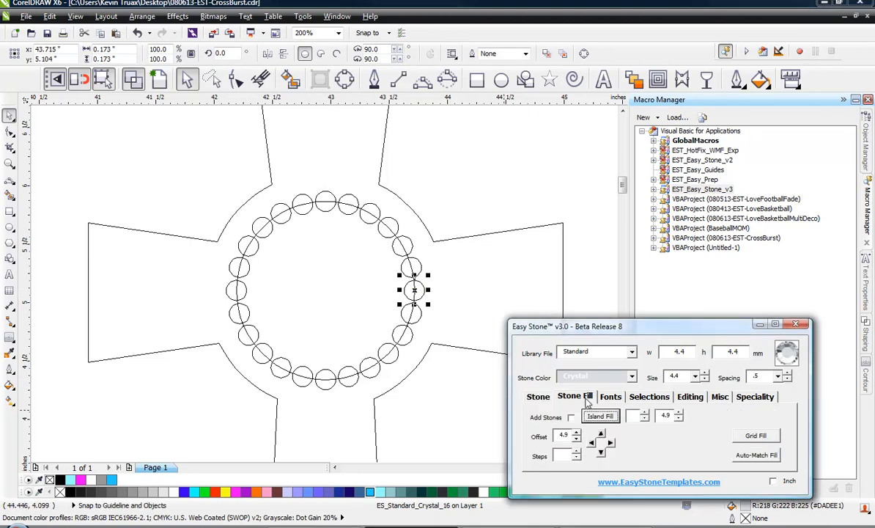
pyautogui.click(611, 443)
pyautogui.click(447, 197)
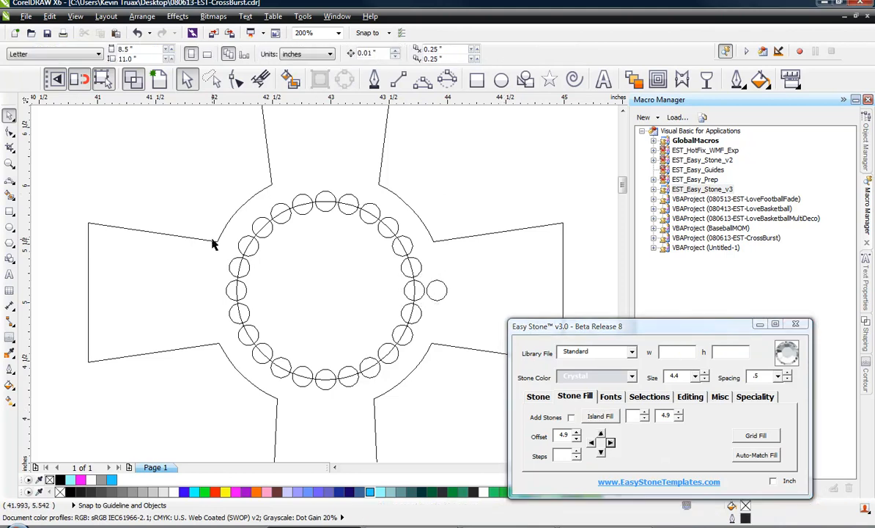
pyautogui.scroll(1, 212, 239)
pyautogui.scroll(-1, 196, 232)
pyautogui.scroll(-1, 196, 236)
pyautogui.scroll(1, 291, 251)
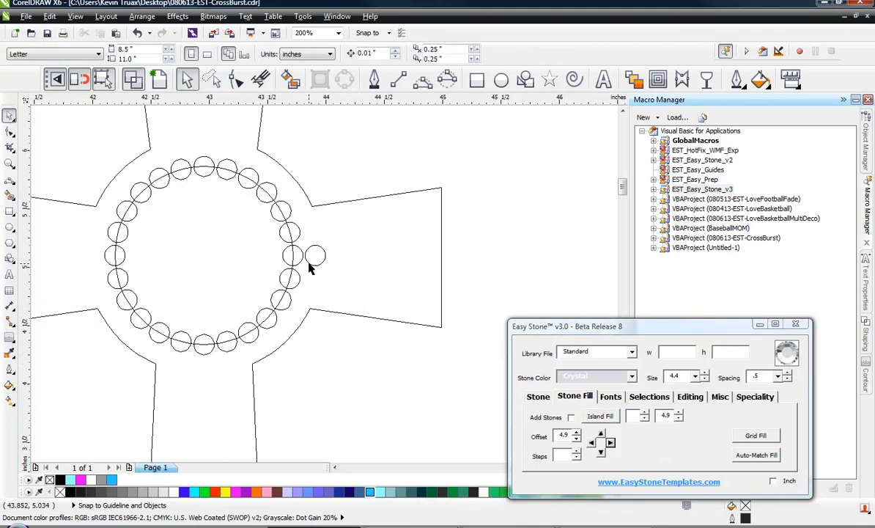
pyautogui.click(314, 267)
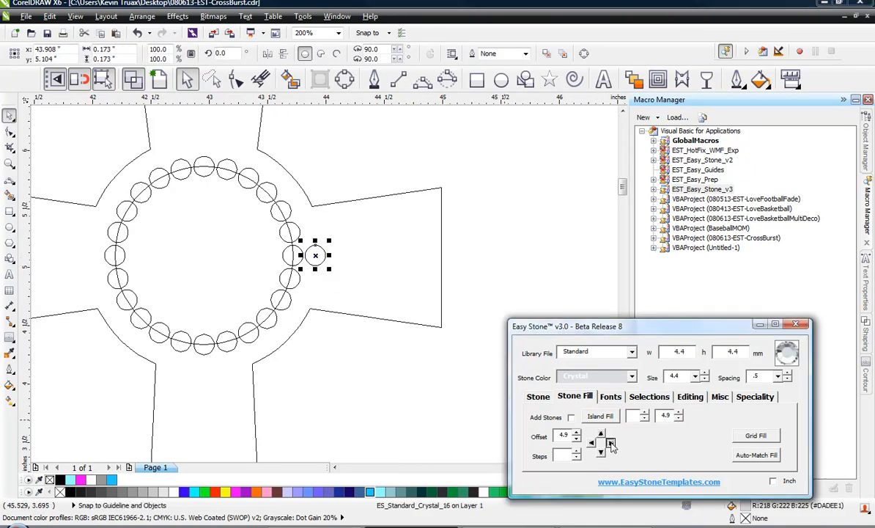
pyautogui.moveTo(308, 257); pyautogui.dragTo(331, 255)
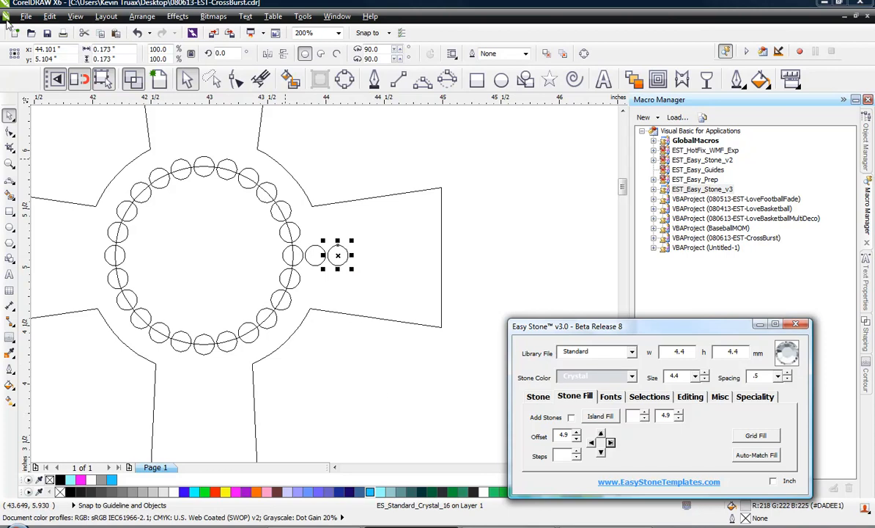
pyautogui.click(344, 251)
pyautogui.click(344, 251)
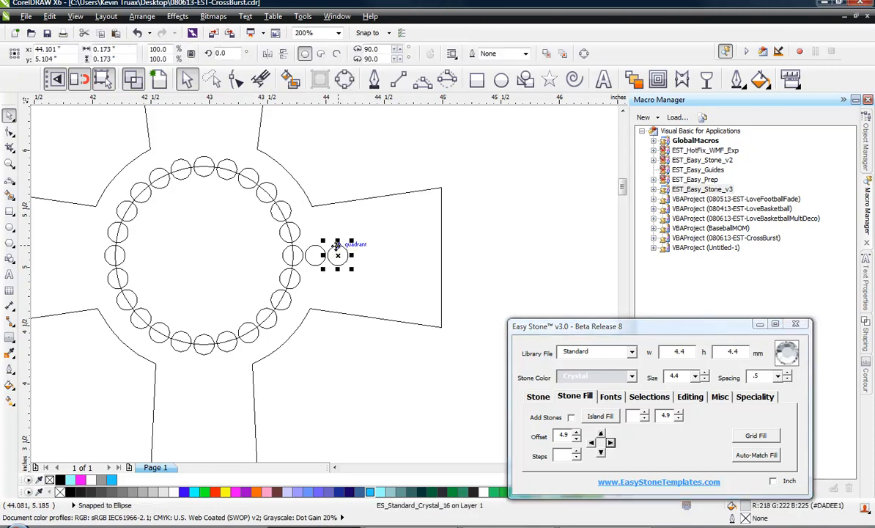
pyautogui.press('Delete')
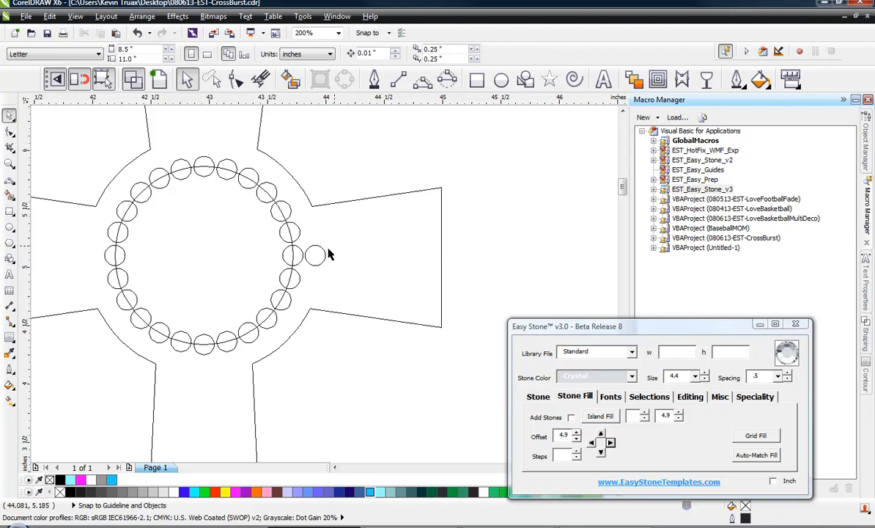
# Nudge the outer right stone one more step into the right arm
pyautogui.click(313, 258)
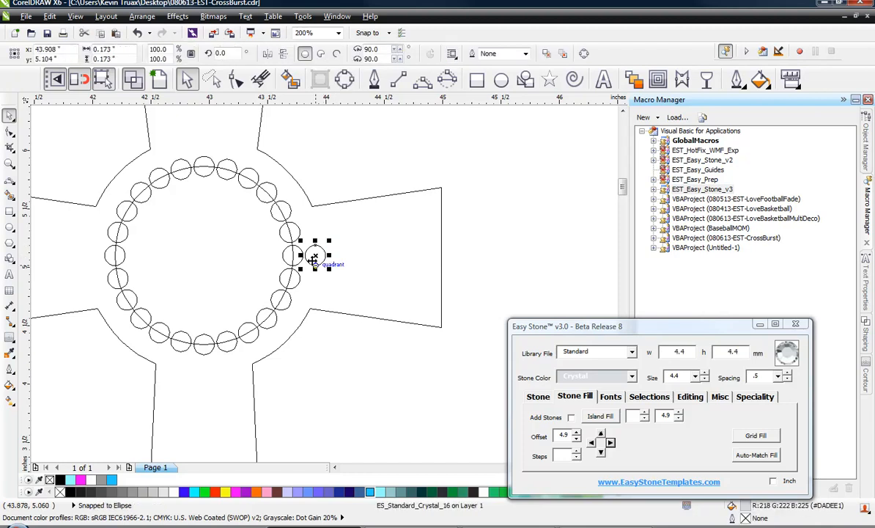
pyautogui.click(610, 444)
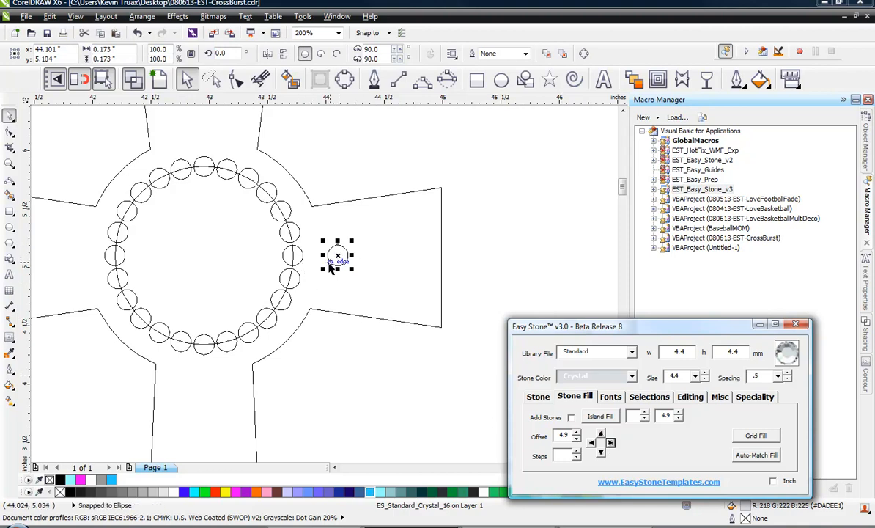
pyautogui.click(357, 352)
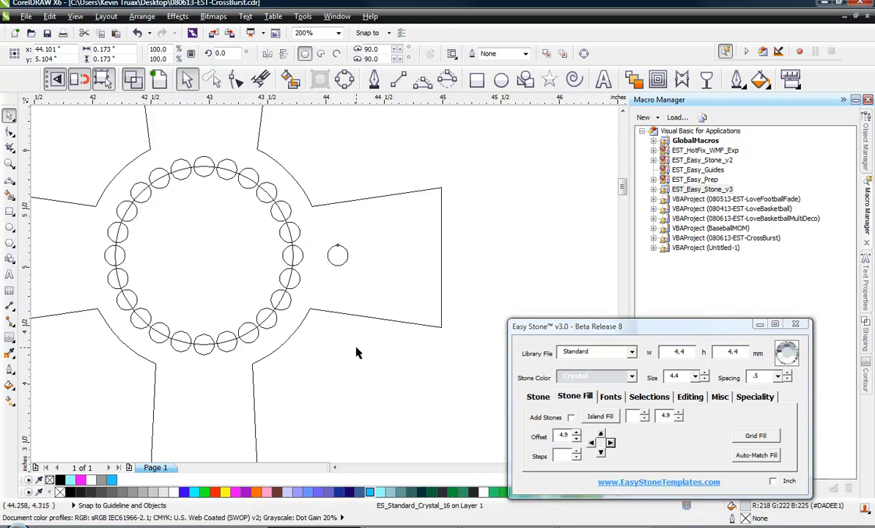
pyautogui.hotkey('ctrl', 'z')
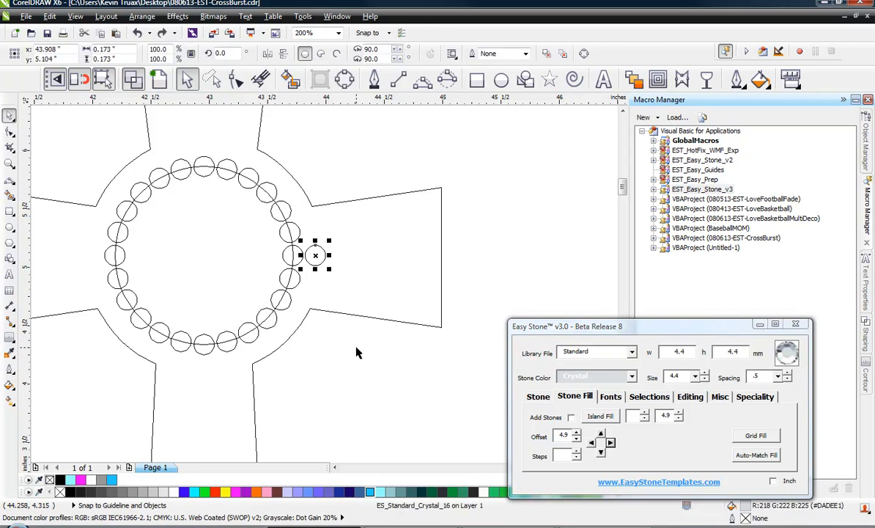
pyautogui.click(611, 444)
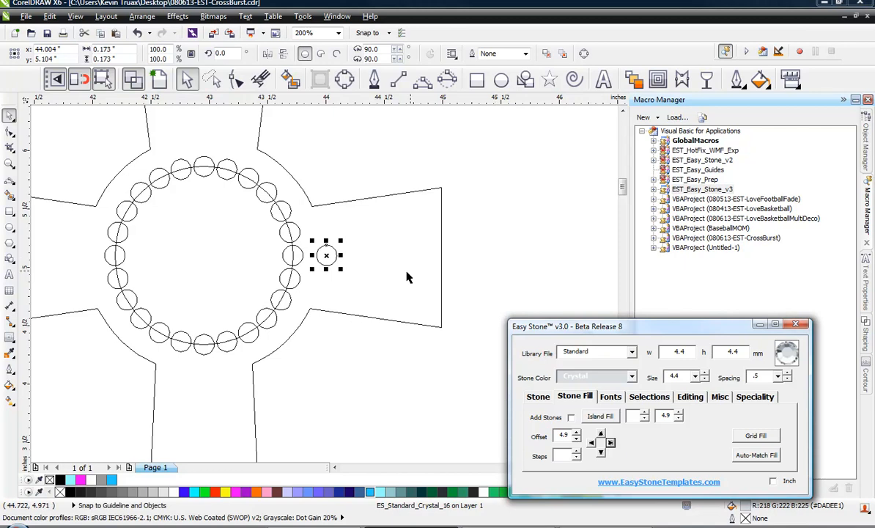
pyautogui.click(356, 371)
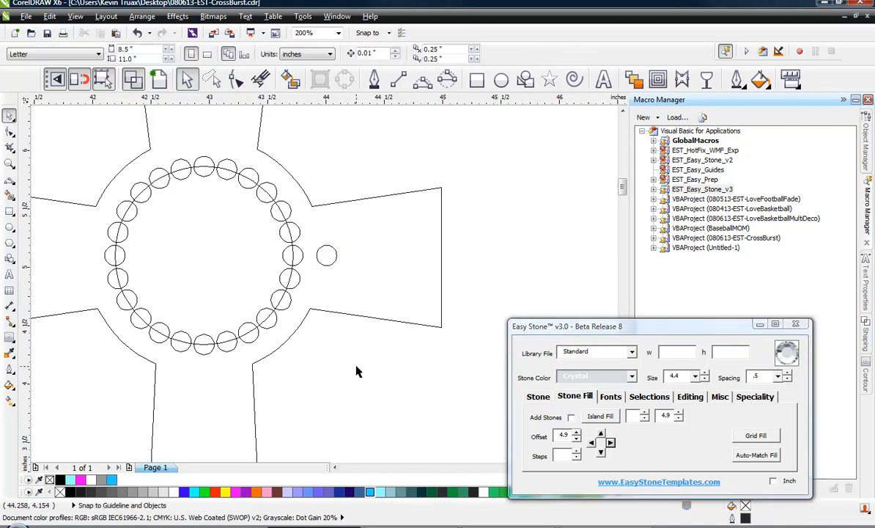
# Select the ring's bottom stone and offset it downward into the lower upright
pyautogui.click(202, 358)
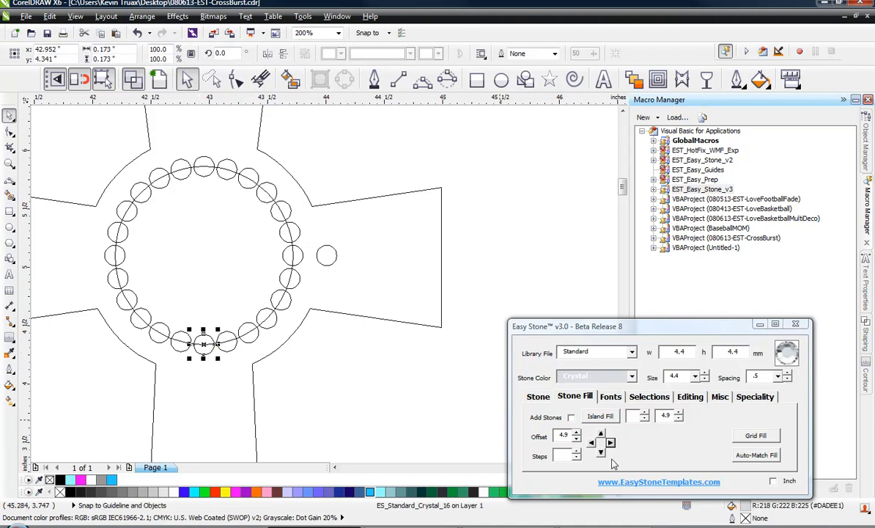
pyautogui.click(600, 453)
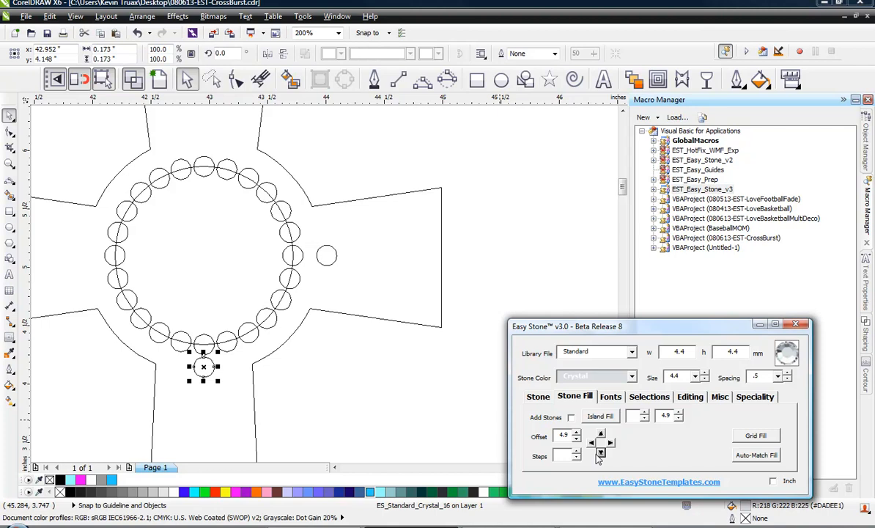
pyautogui.click(601, 453)
pyautogui.click(601, 455)
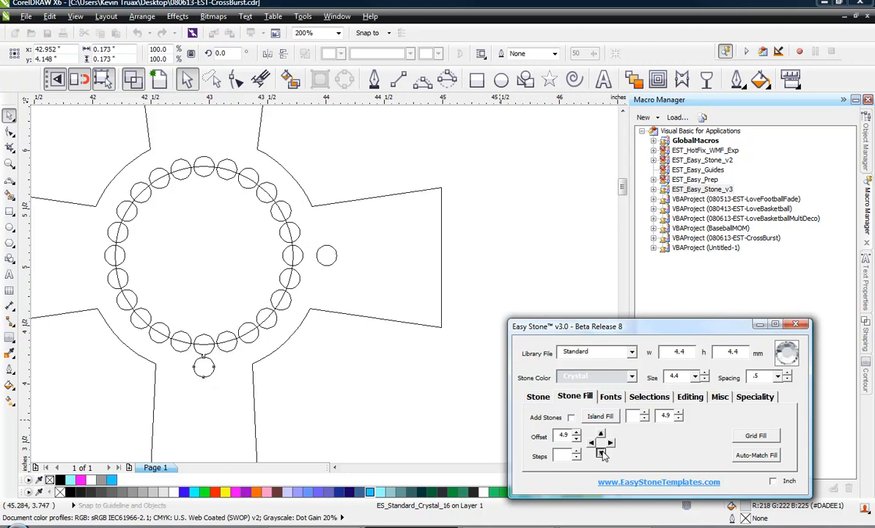
pyautogui.click(318, 368)
# Select the ring's leftmost stone and offset it outward into the left arm
pyautogui.click(111, 252)
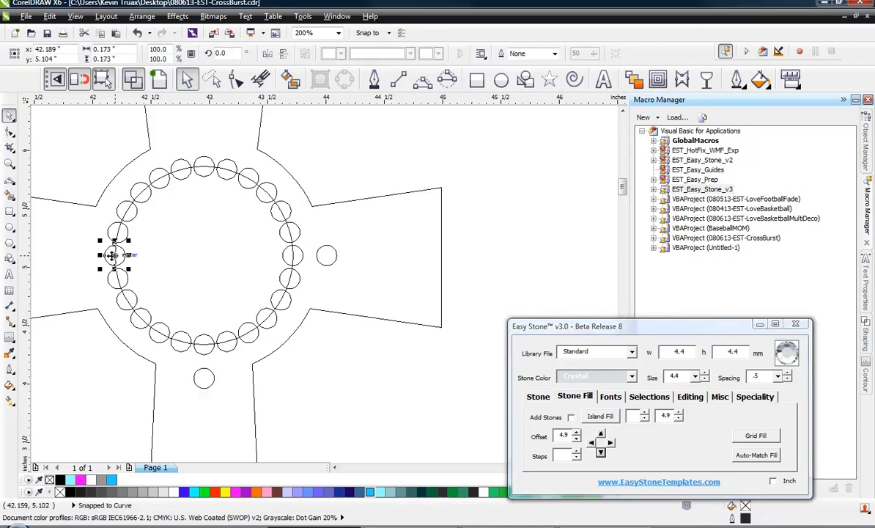
pyautogui.click(591, 444)
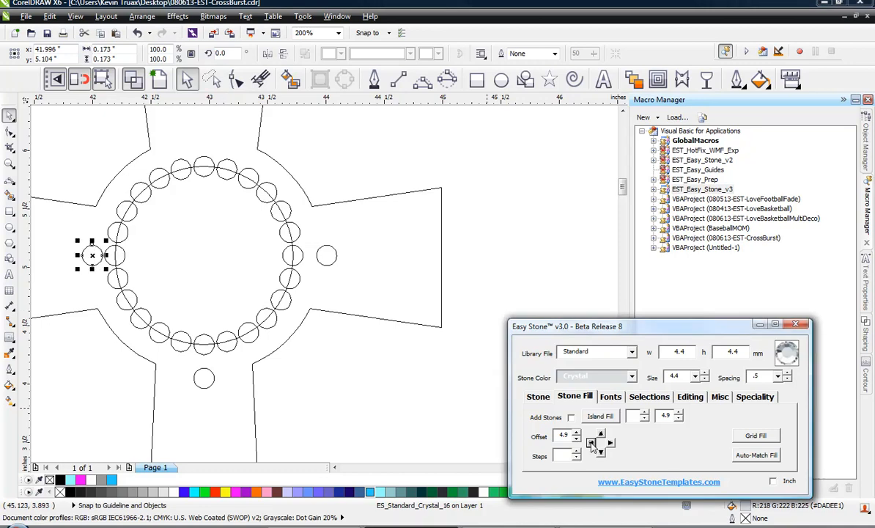
pyautogui.click(591, 443)
pyautogui.click(385, 401)
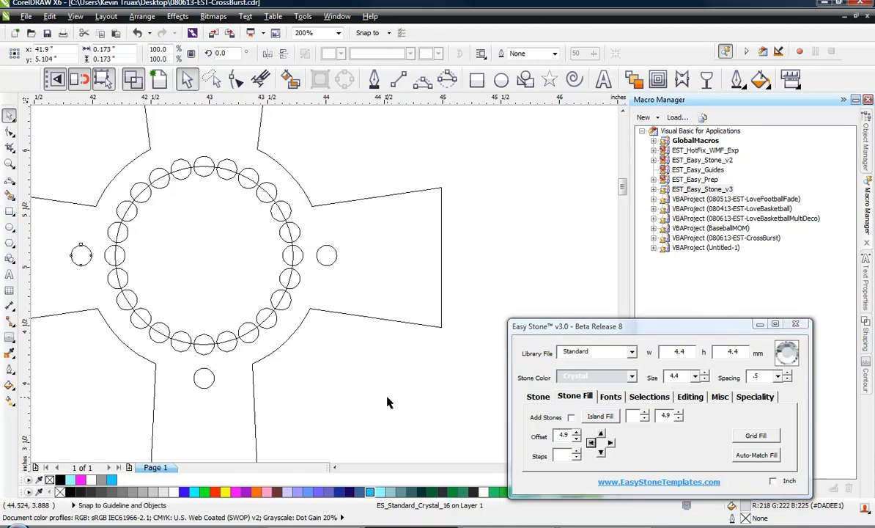
# Select the ring's top stone and offset it upward into the upper upright
pyautogui.click(208, 167)
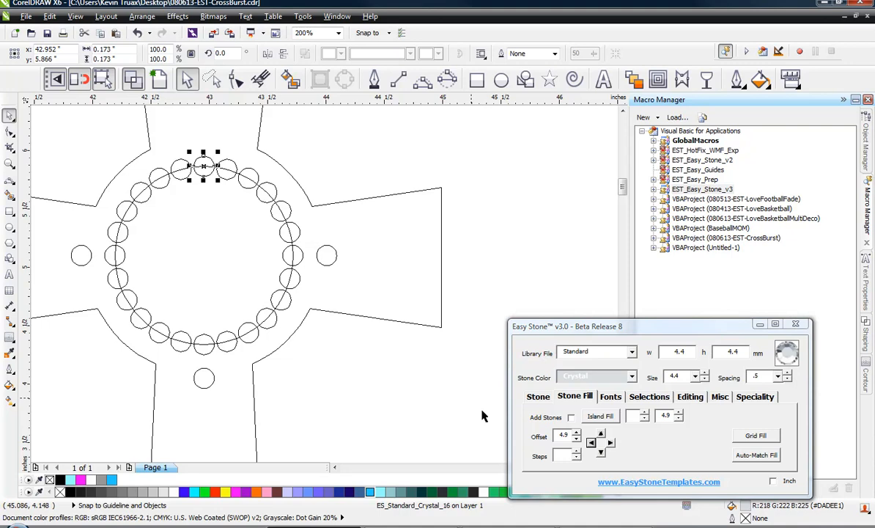
pyautogui.click(600, 434)
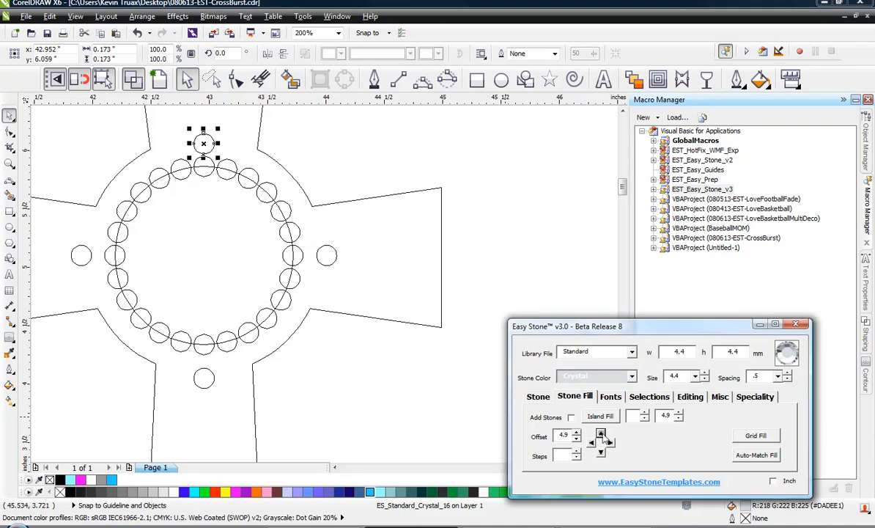
pyautogui.rightClick(601, 434)
pyautogui.click(385, 361)
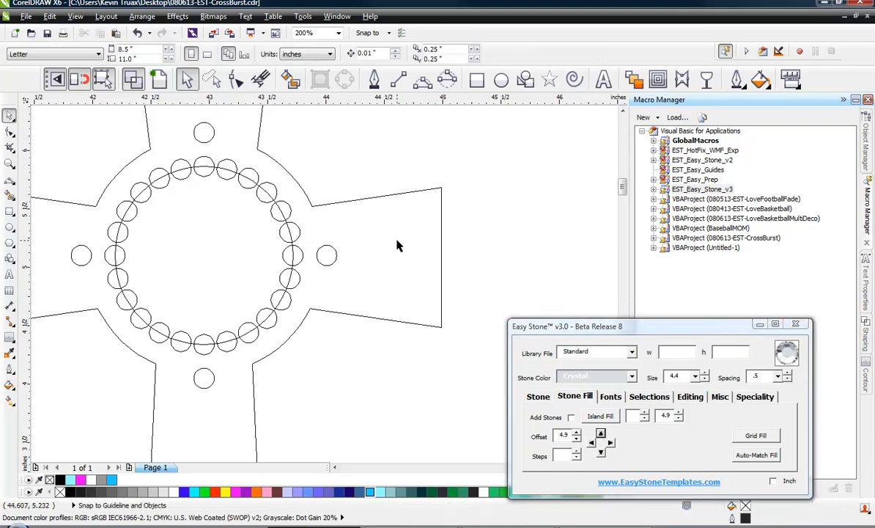
# Preview the cross as a filled design with stones and inspect the whole layout
pyautogui.click(141, 77)
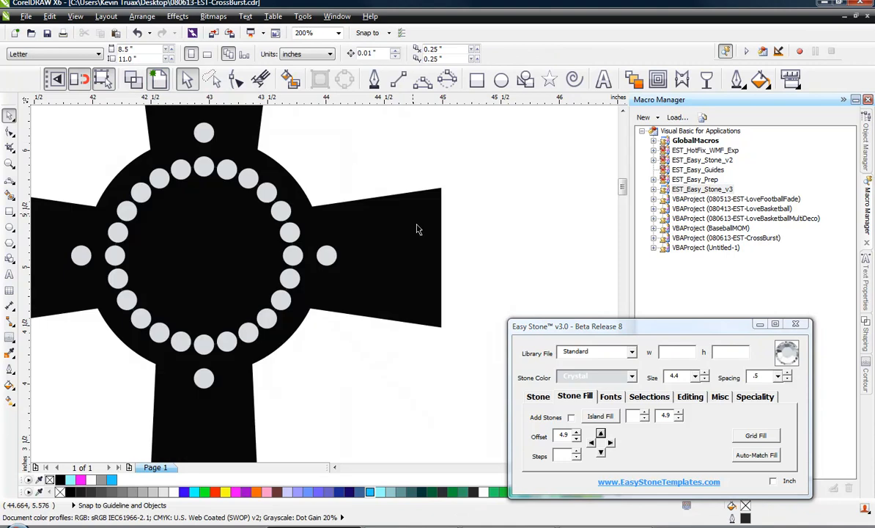
pyautogui.scroll(-1, 422, 245)
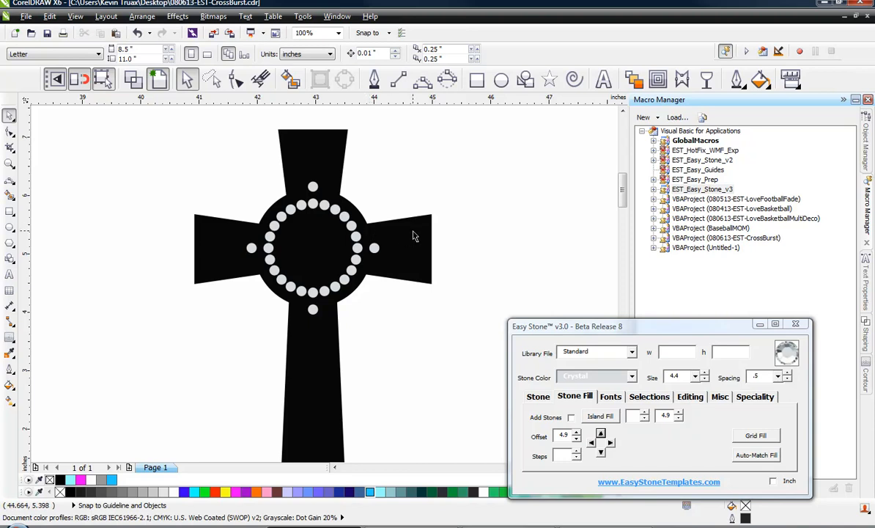
pyautogui.click(395, 260)
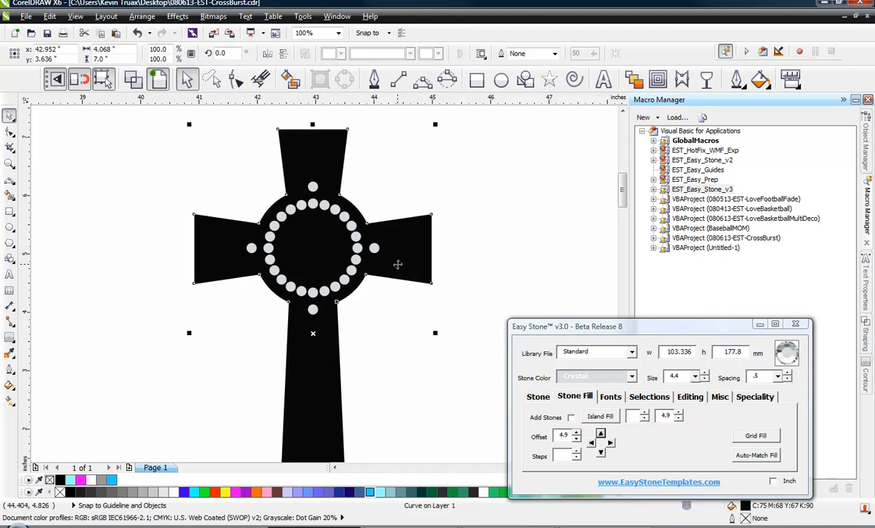
pyautogui.press('Escape')
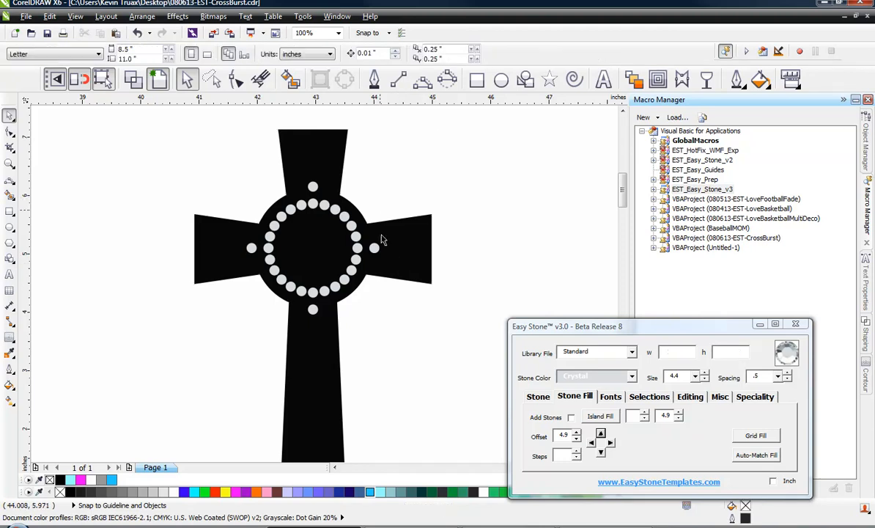
pyautogui.scroll(1, 382, 260)
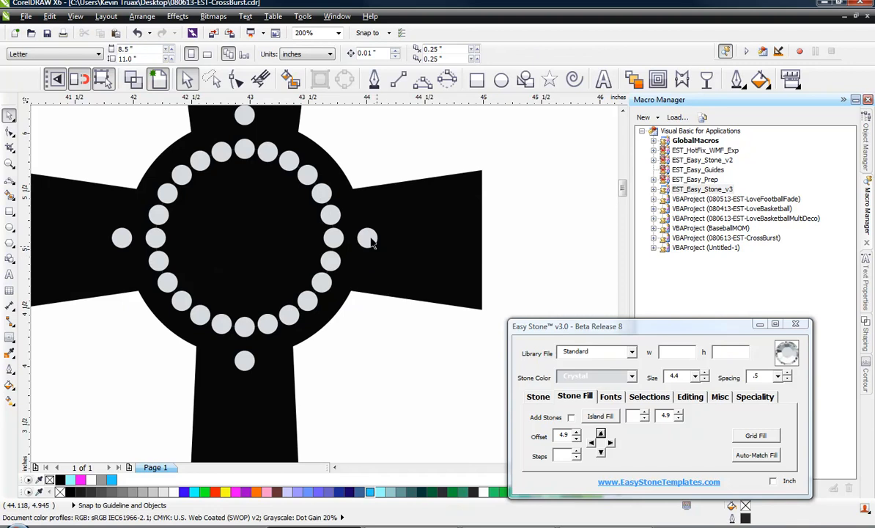
# Select the four outer stones together with the cross and trim the cross around them with Trim Objects
pyautogui.click(366, 238)
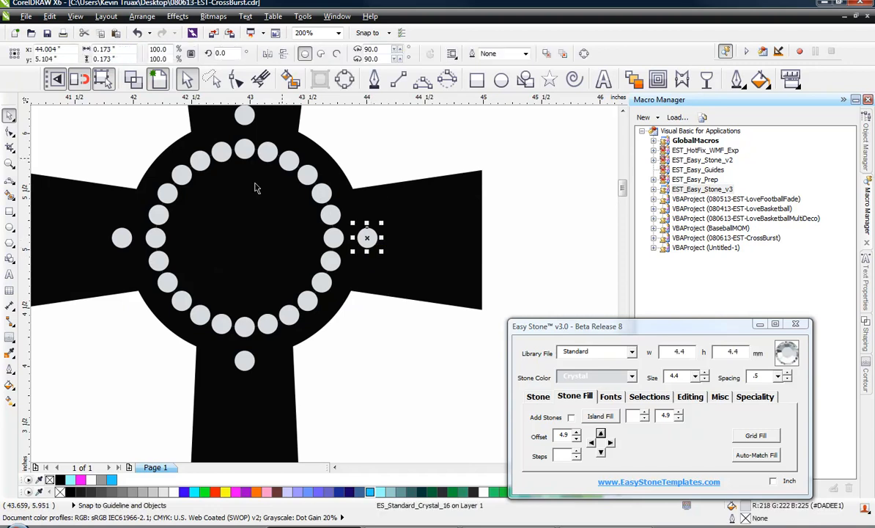
pyautogui.keyDown('shift'); pyautogui.click(244, 359); pyautogui.keyUp('shift')
pyautogui.keyDown('shift'); pyautogui.click(123, 236); pyautogui.keyUp('shift')
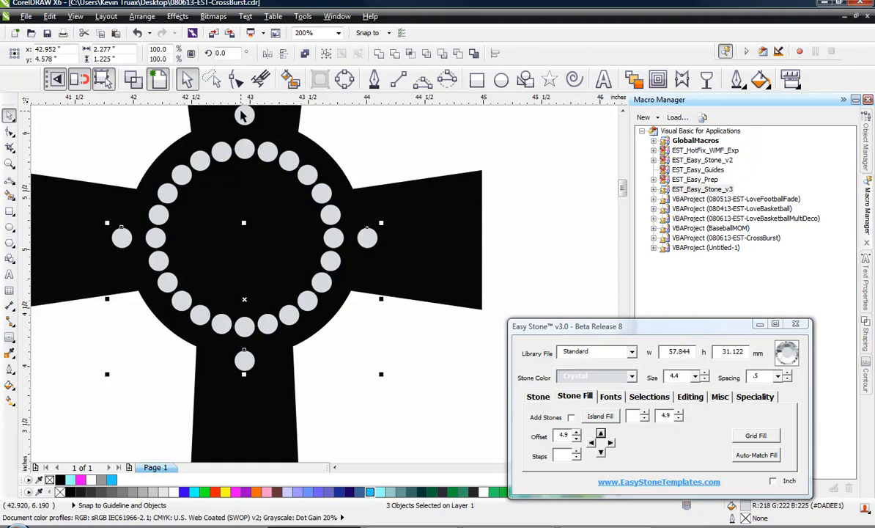
pyautogui.keyDown('shift'); pyautogui.click(244, 114); pyautogui.keyUp('shift')
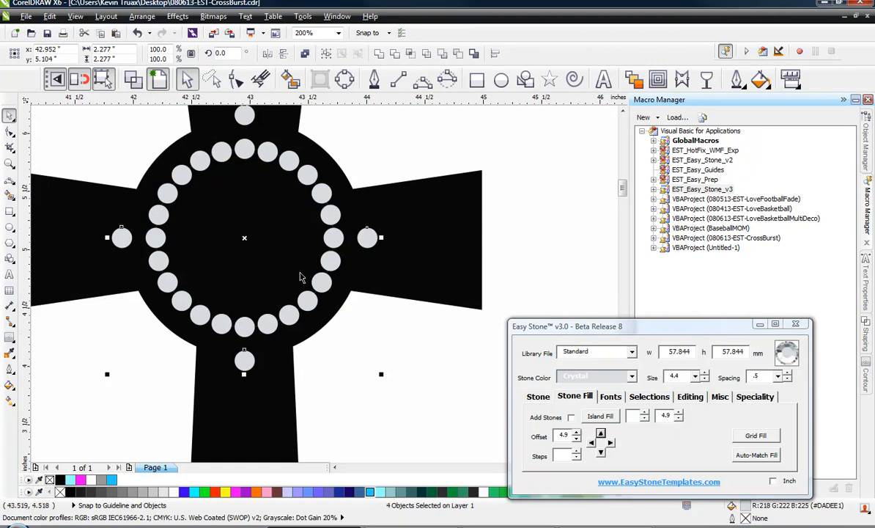
pyautogui.scroll(-1, 303, 277)
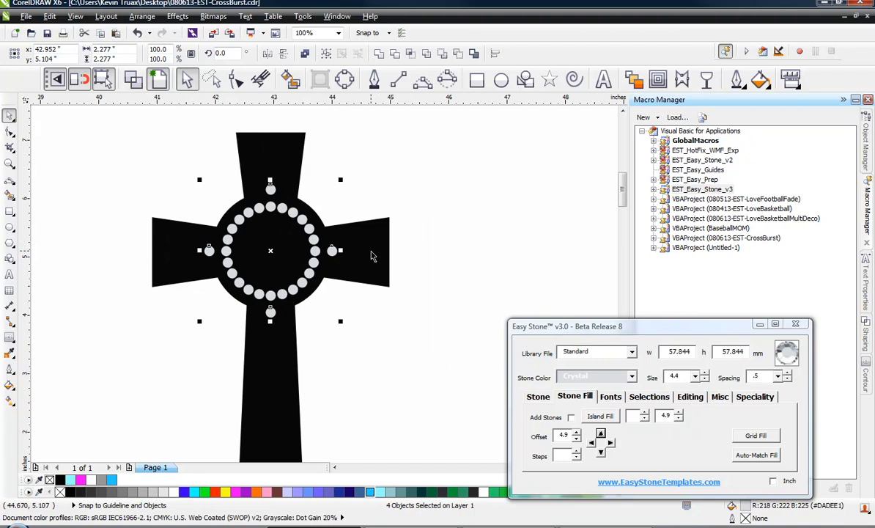
pyautogui.keyDown('shift'); pyautogui.click(347, 237); pyautogui.keyUp('shift')
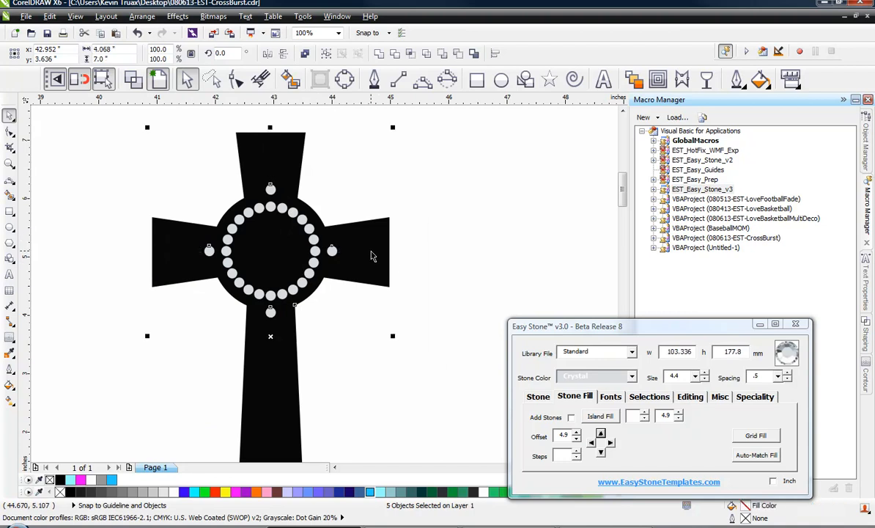
pyautogui.click(690, 395)
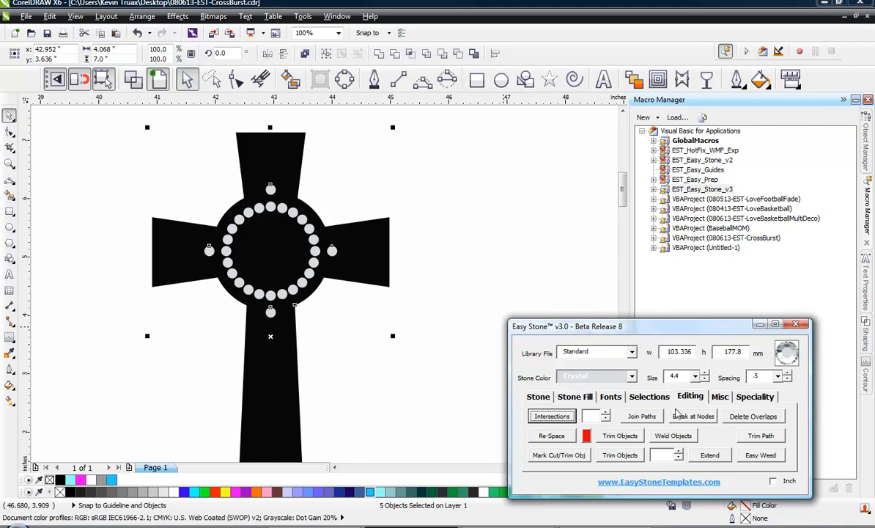
pyautogui.click(622, 436)
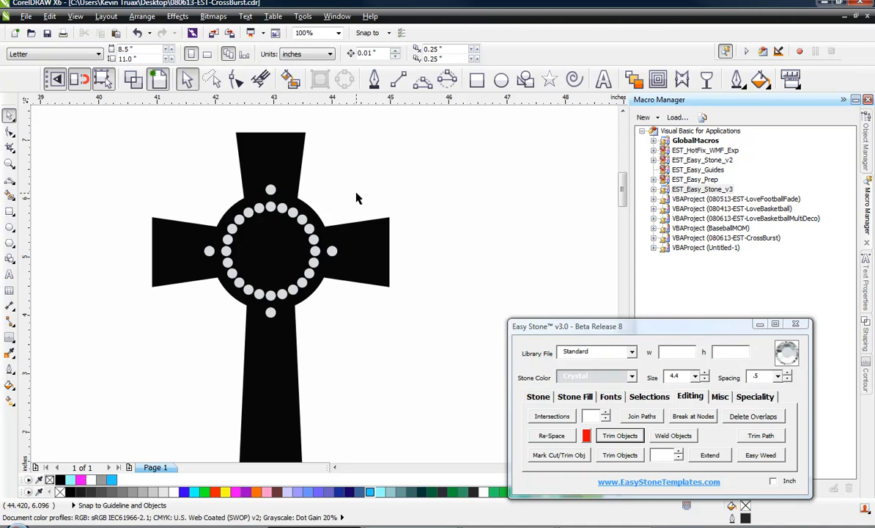
# Inspect the cross outline and its nodes around the outer stones
pyautogui.scroll(2, 331, 253)
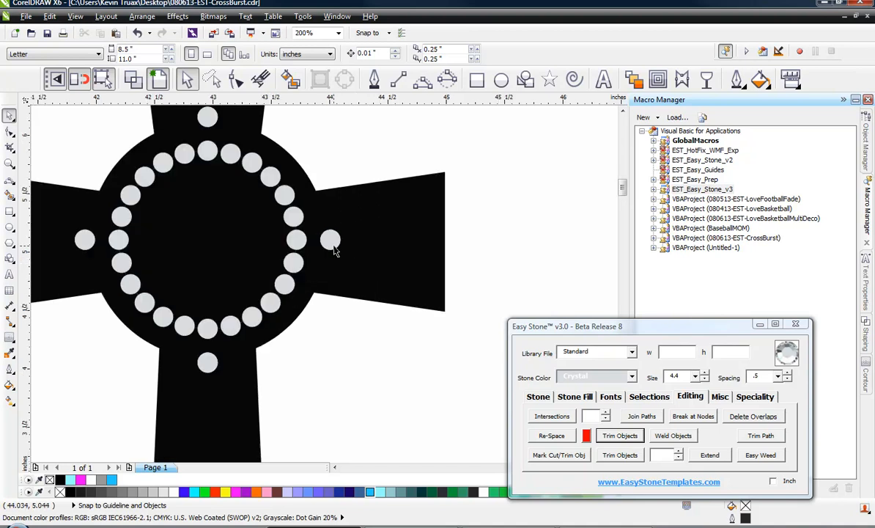
pyautogui.click(330, 241)
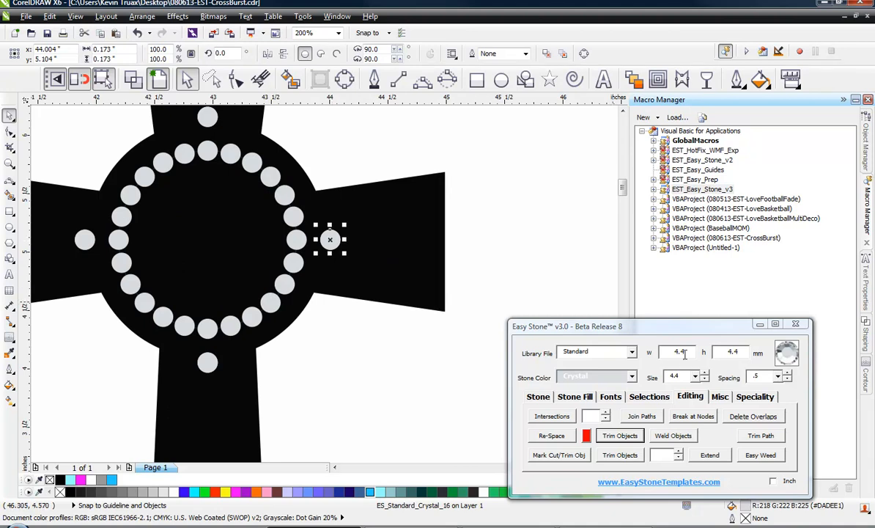
pyautogui.click(639, 327)
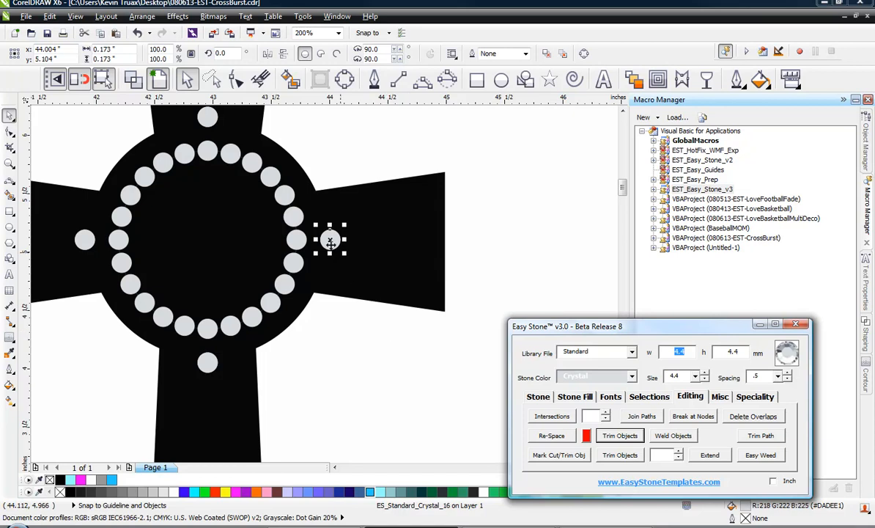
pyautogui.click(428, 268)
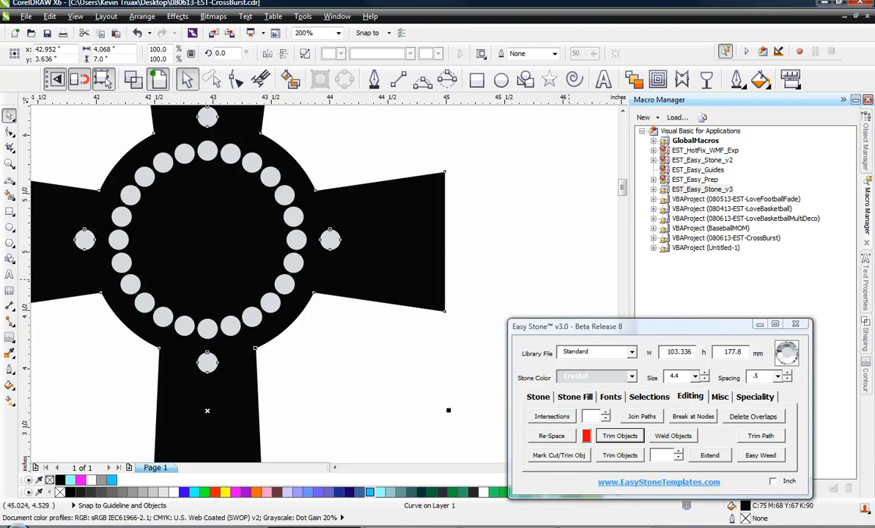
pyautogui.click(462, 196)
pyautogui.scroll(-1, 342, 166)
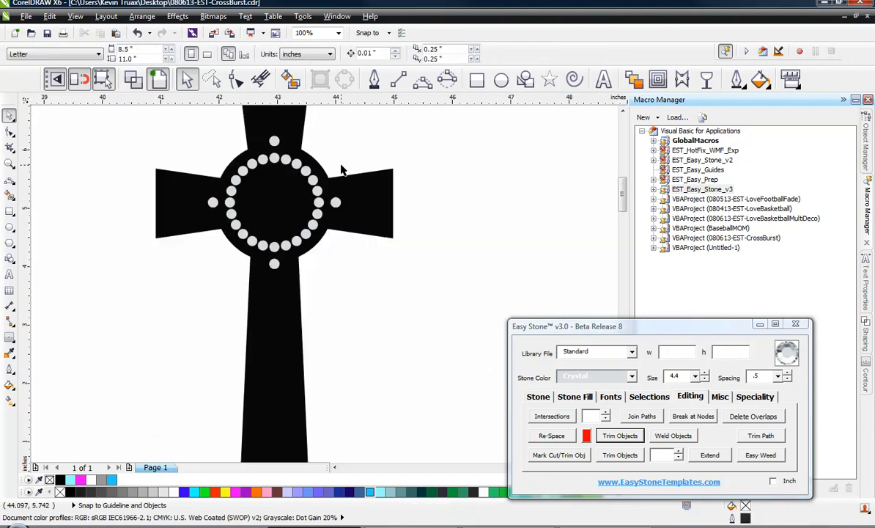
pyautogui.moveTo(357, 188); pyautogui.dragTo(452, 202)
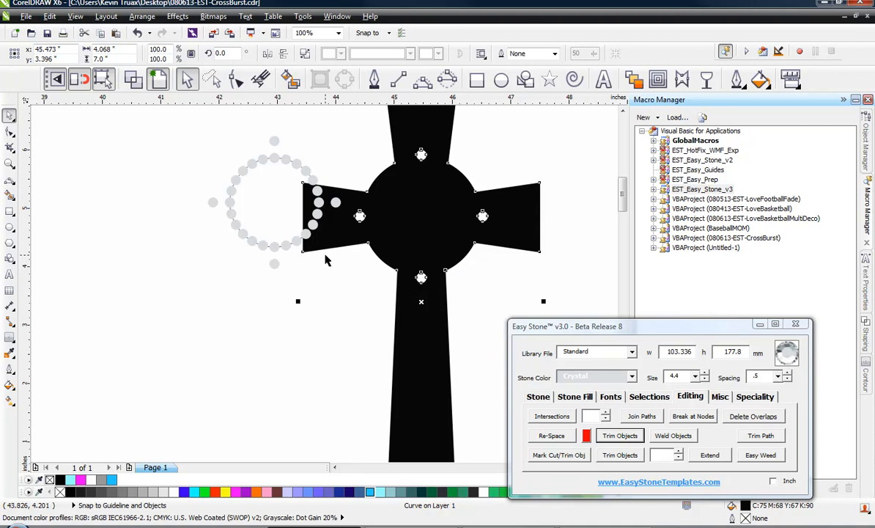
pyautogui.hotkey('ctrl', 'z')
pyautogui.hotkey('ctrl', 'z')
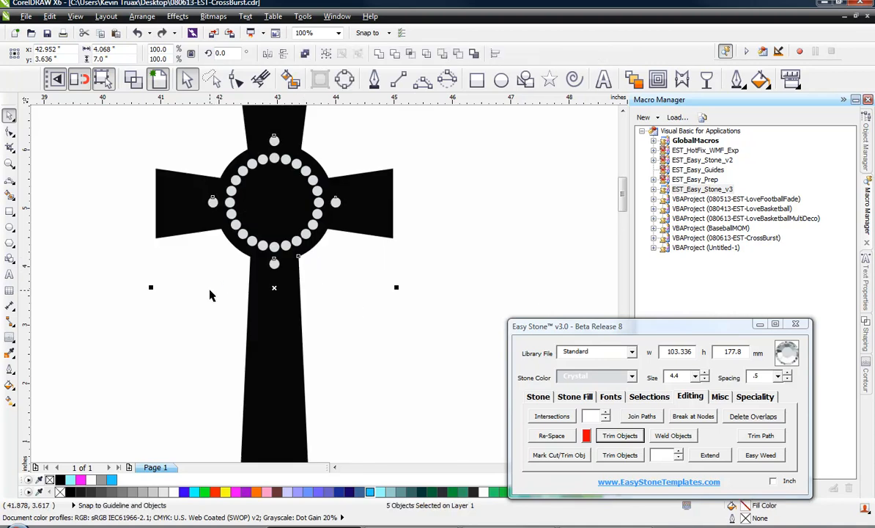
pyautogui.press('Escape')
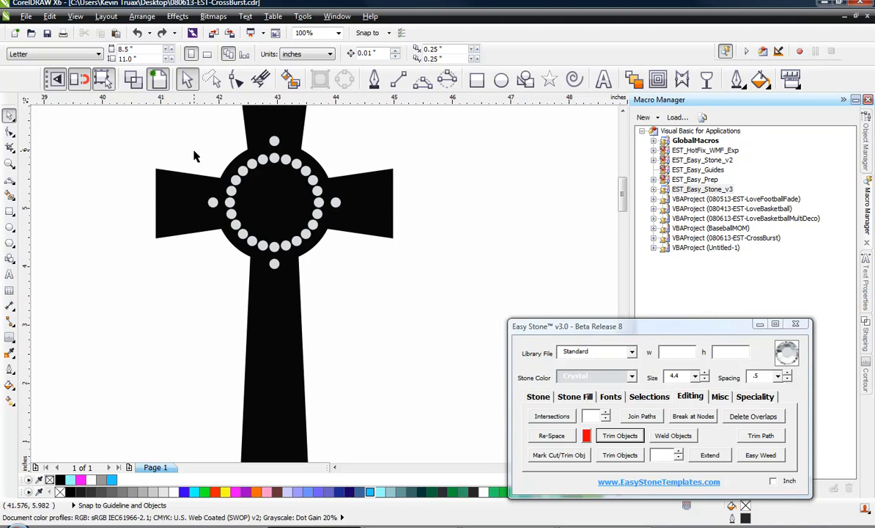
# Select every stone by marking one ring stone and creating a selection with tolerance 0.4, checking it in wireframe view
pyautogui.scroll(1, 323, 130)
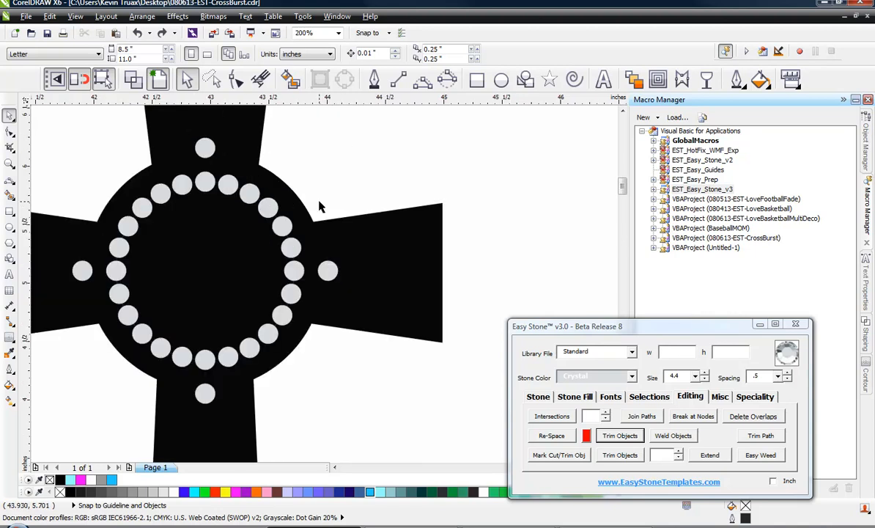
pyautogui.scroll(-1, 320, 206)
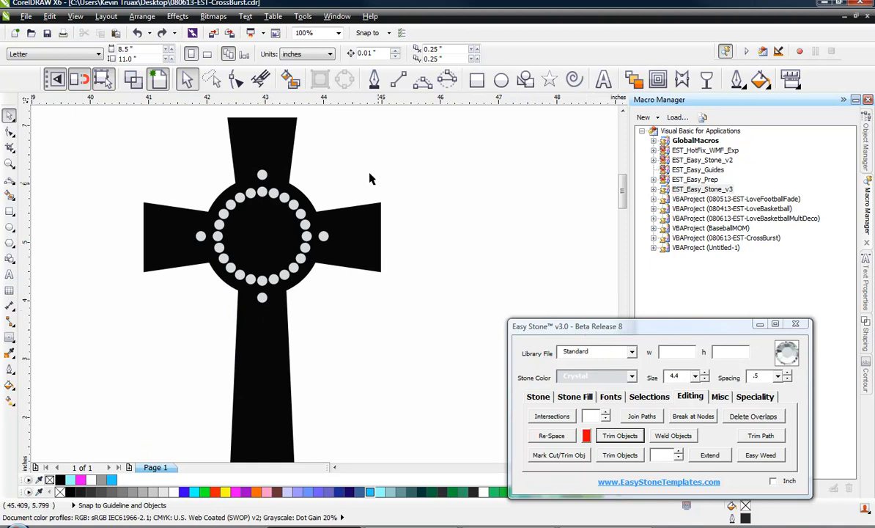
pyautogui.click(303, 214)
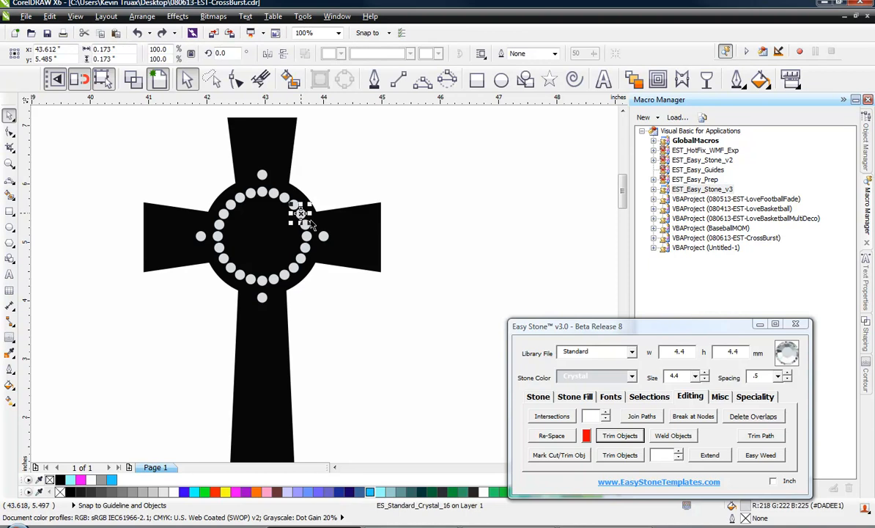
pyautogui.click(649, 396)
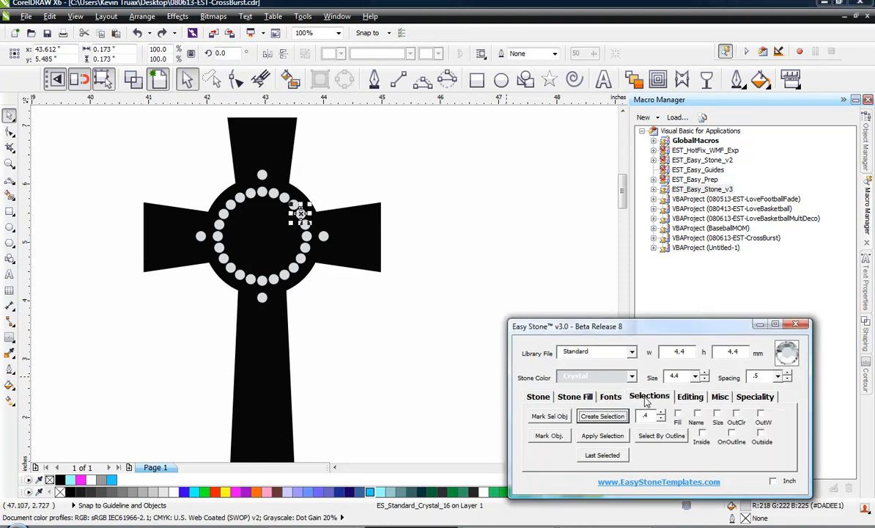
pyautogui.click(554, 417)
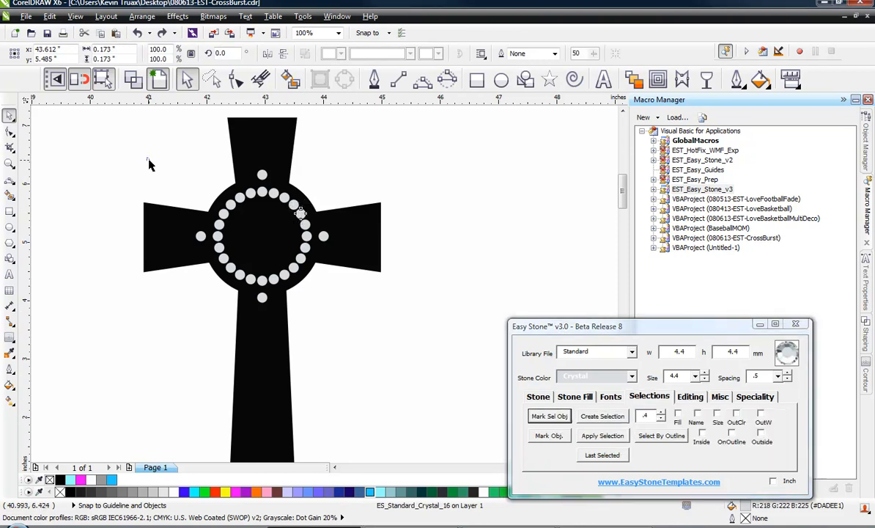
pyautogui.moveTo(147, 148); pyautogui.dragTo(357, 331)
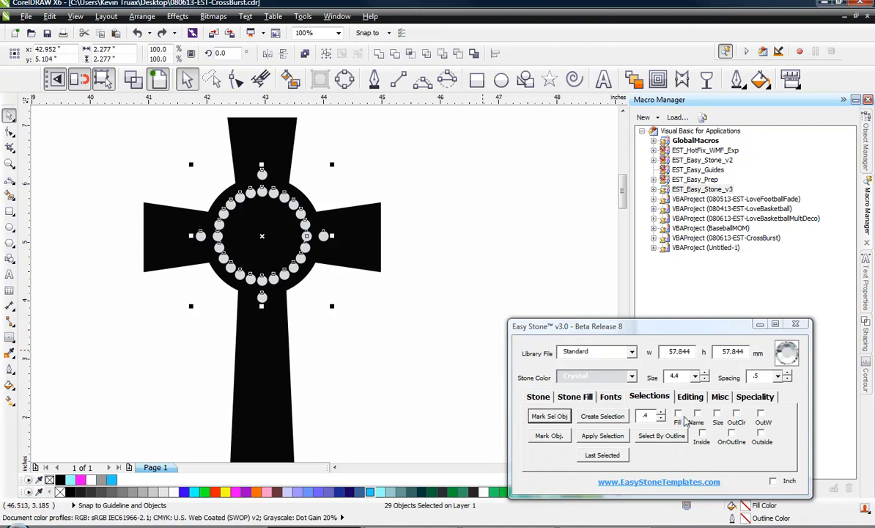
pyautogui.click(606, 419)
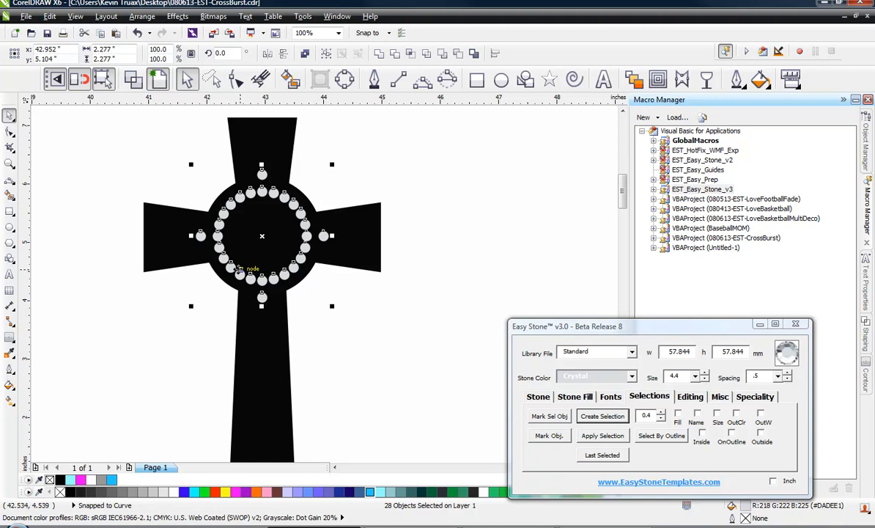
pyautogui.click(133, 78)
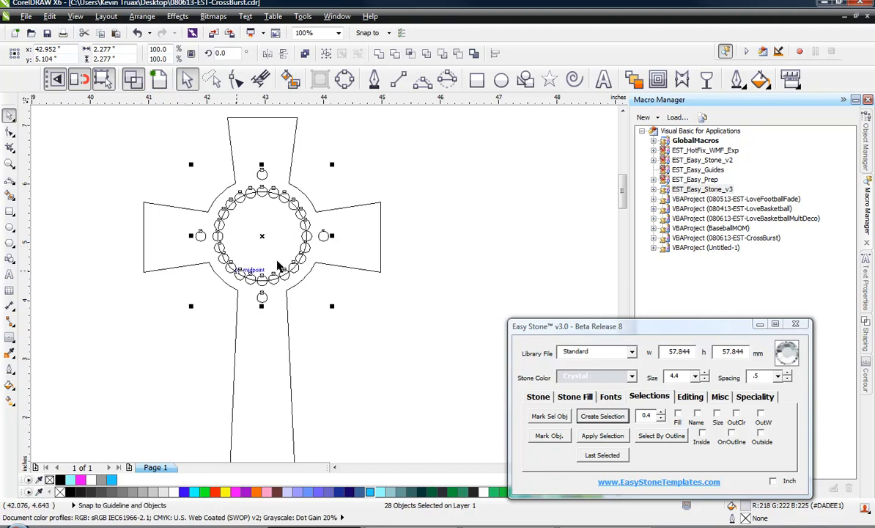
pyautogui.click(158, 81)
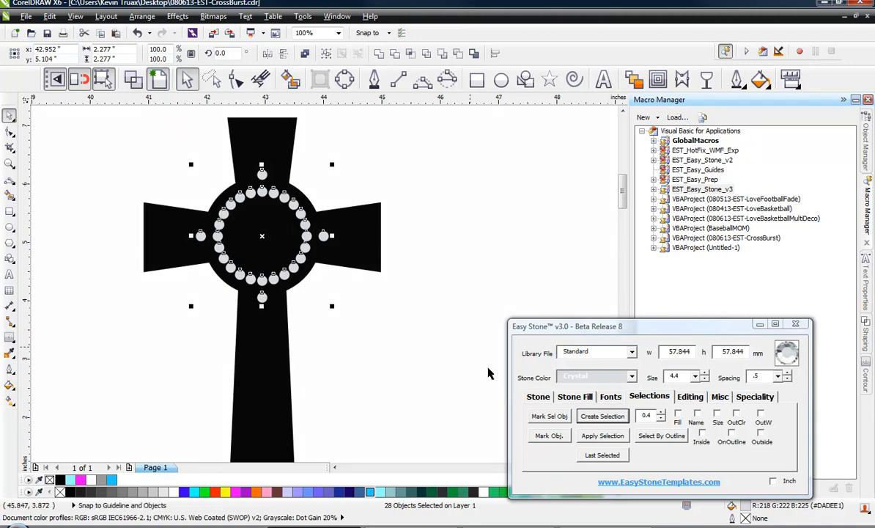
# Select the cross outline and mark it as the cut/trim object
pyautogui.click(395, 348)
pyautogui.click(377, 230)
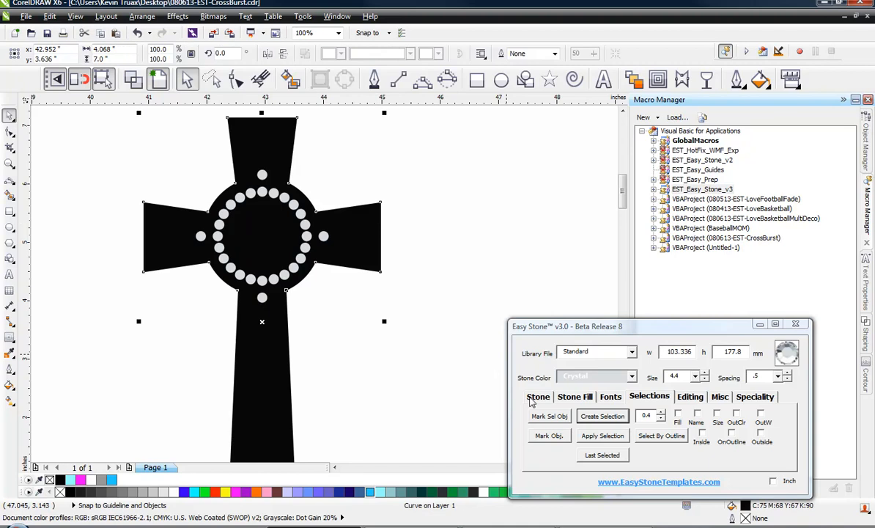
pyautogui.click(688, 396)
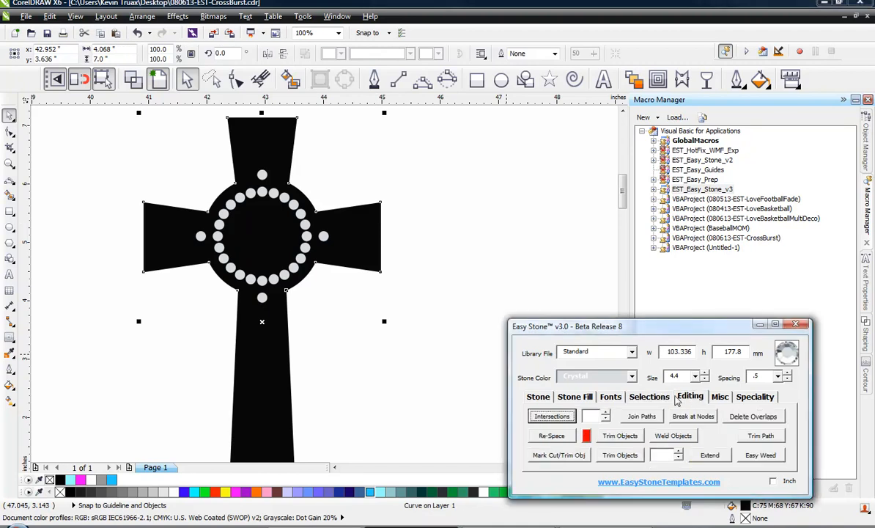
pyautogui.click(419, 361)
pyautogui.click(359, 225)
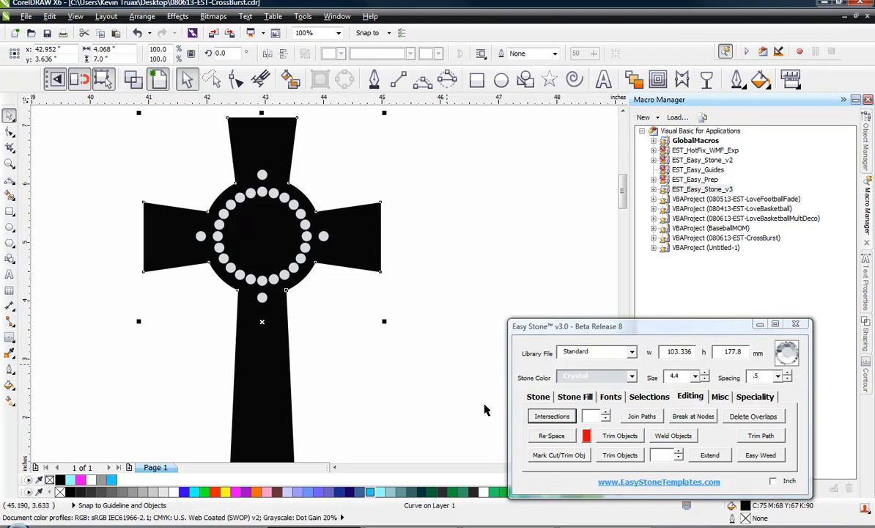
pyautogui.click(558, 455)
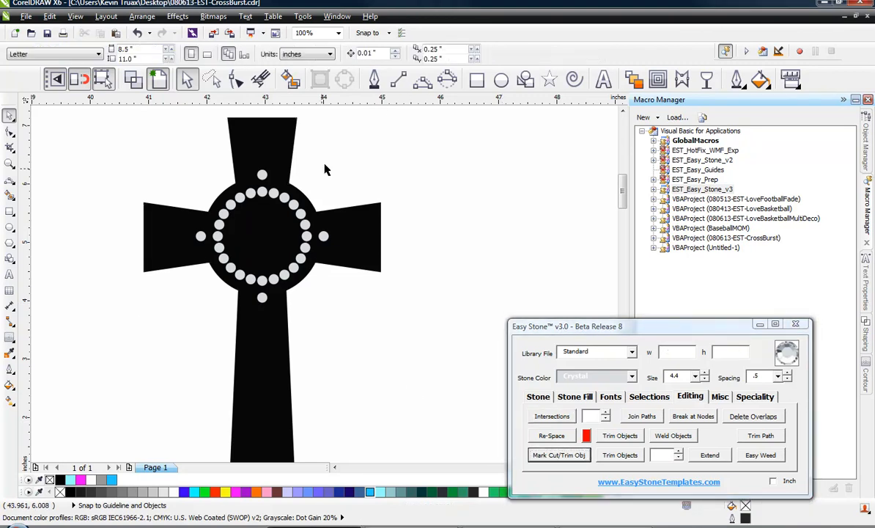
# Select all the stones without the cross and trim the cross around them with Trim Objects
pyautogui.moveTo(357, 150); pyautogui.dragTo(170, 334)
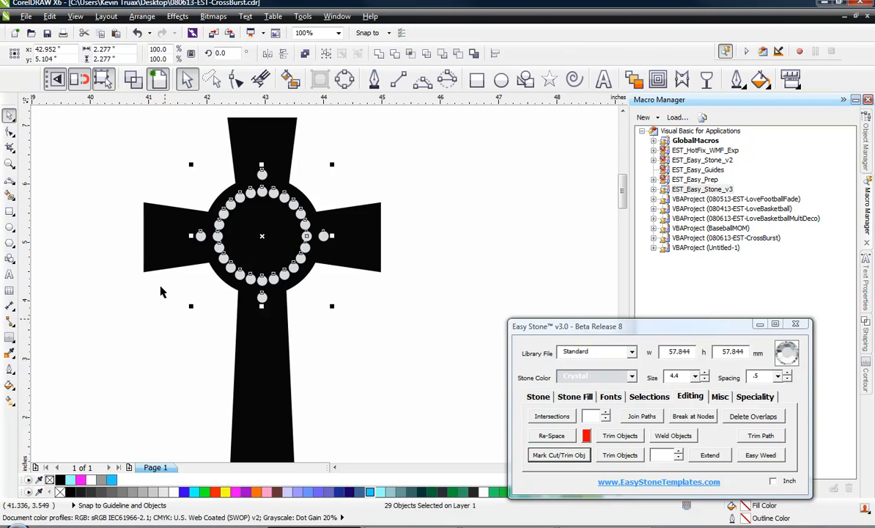
pyautogui.keyDown('shift'); pyautogui.click(251, 257); pyautogui.keyUp('shift')
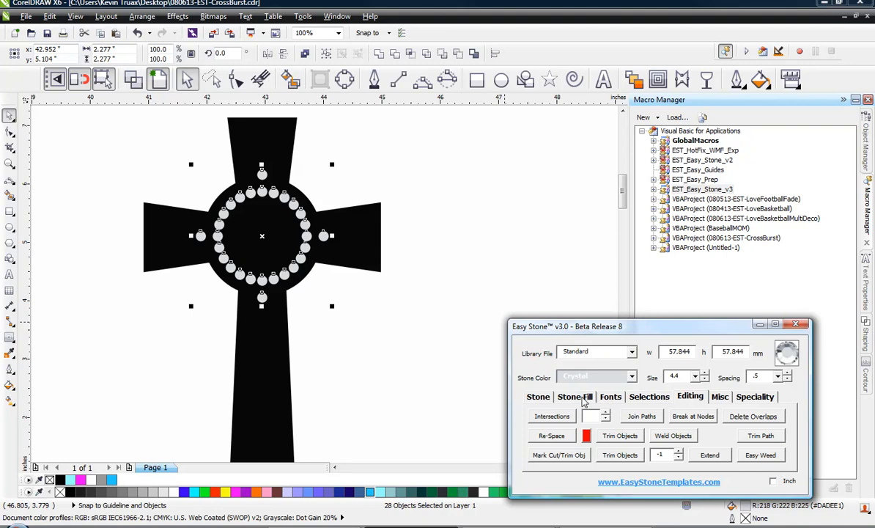
pyautogui.click(618, 455)
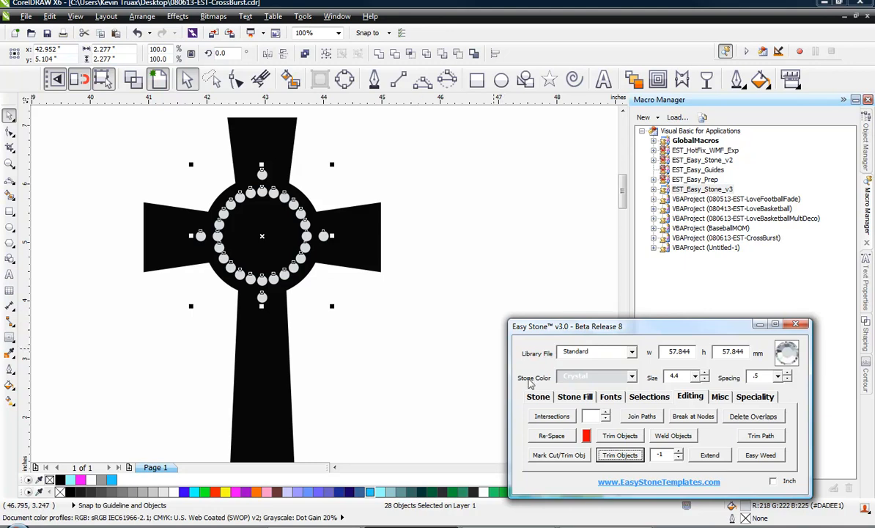
pyautogui.click(617, 456)
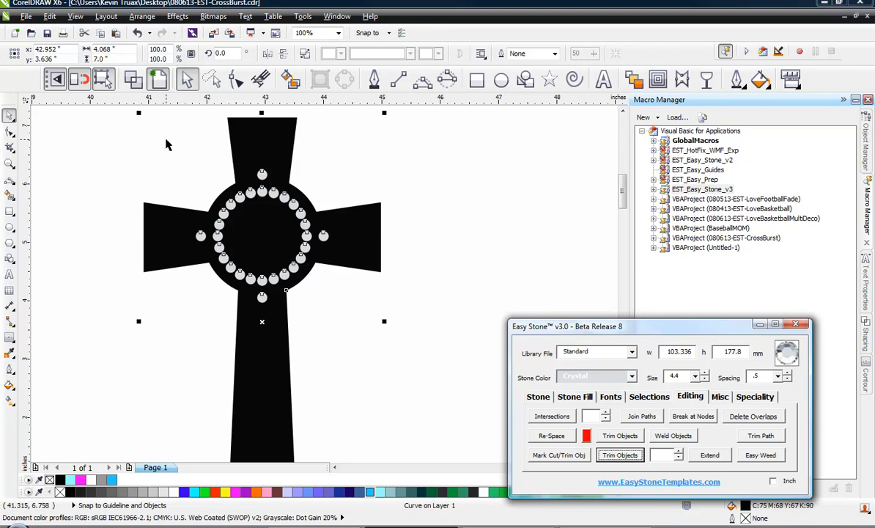
# Inspect the trimmed stone openings in wireframe view, zoomed in closely
pyautogui.click(129, 143)
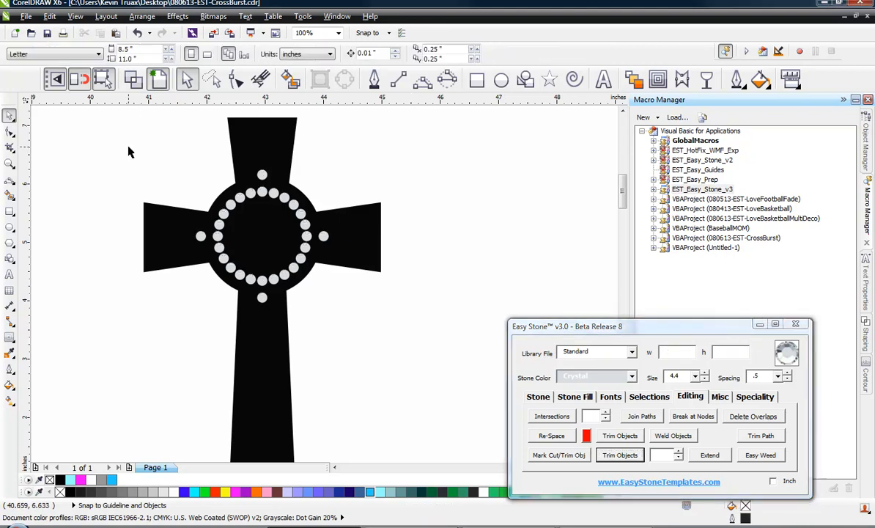
pyautogui.click(133, 78)
pyautogui.scroll(2, 257, 182)
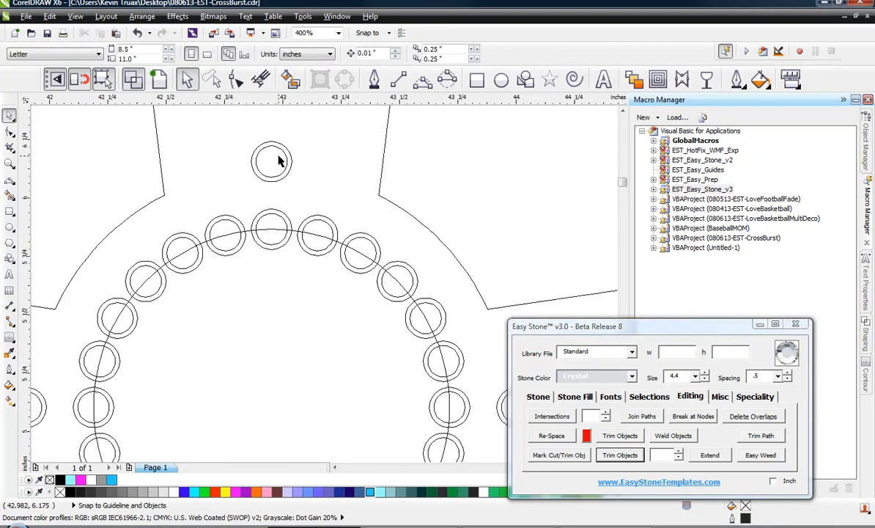
pyautogui.scroll(1, 282, 154)
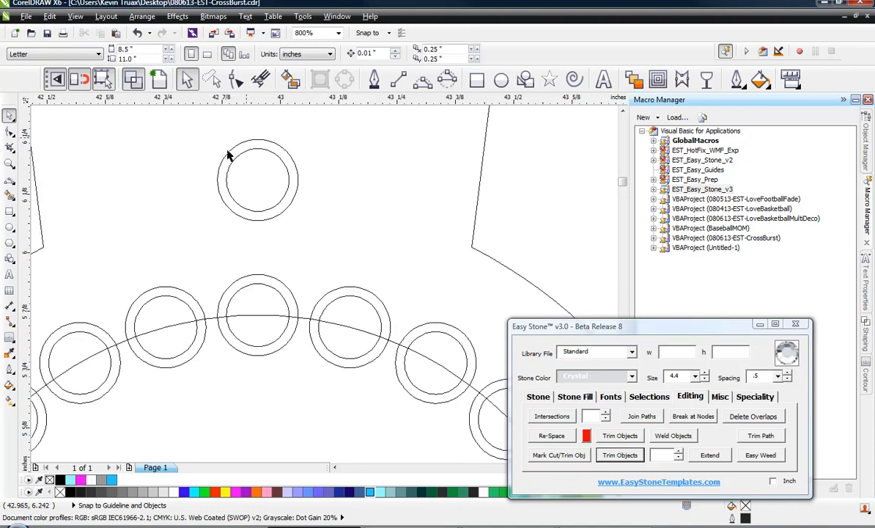
# Return to the normal view and place a copy of the stoned cross beside the original
pyautogui.scroll(-1, 258, 181)
pyautogui.scroll(-1, 257, 182)
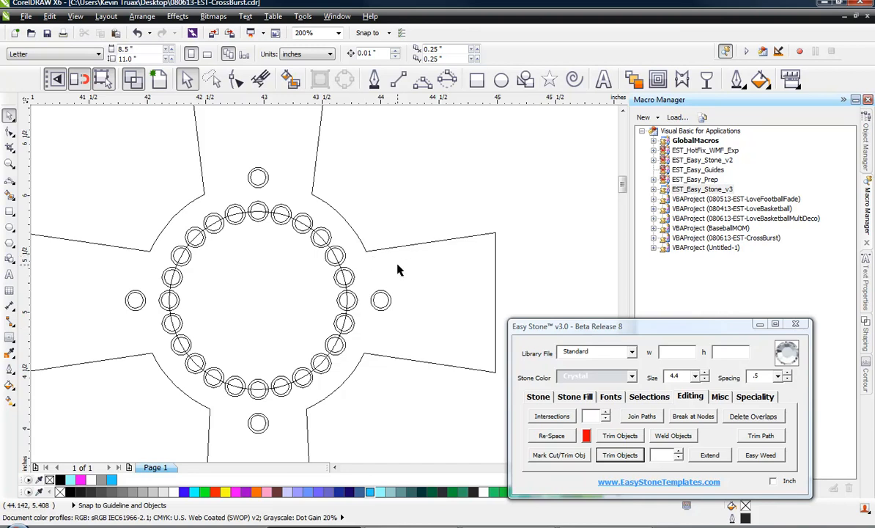
pyautogui.click(137, 78)
pyautogui.scroll(-2, 137, 162)
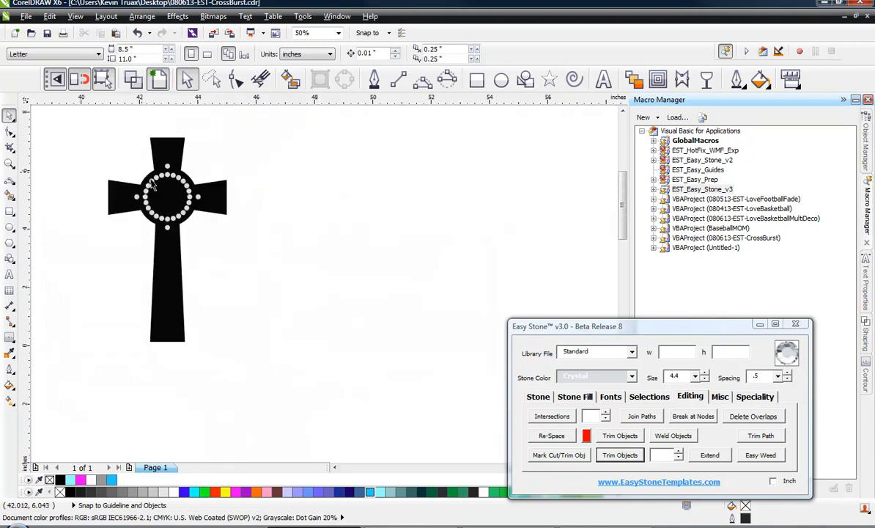
pyautogui.click(203, 182)
pyautogui.moveTo(203, 182); pyautogui.dragTo(441, 244)
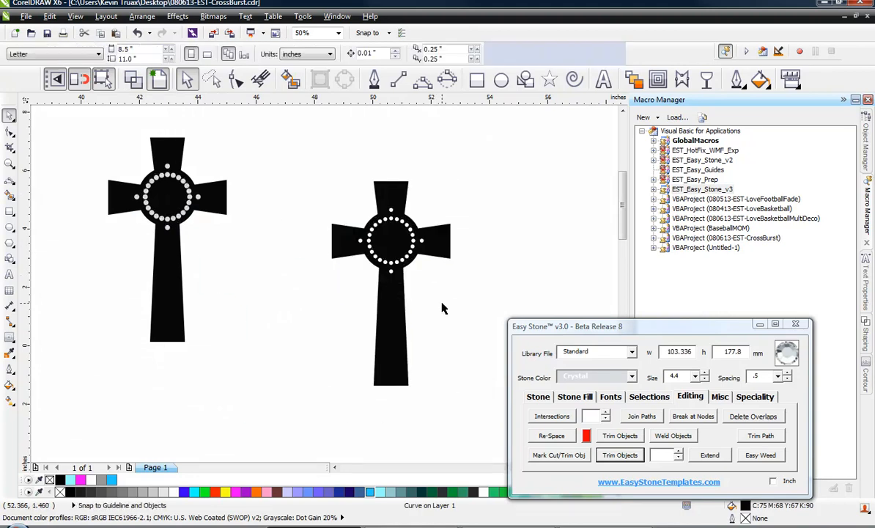
pyautogui.click(442, 308)
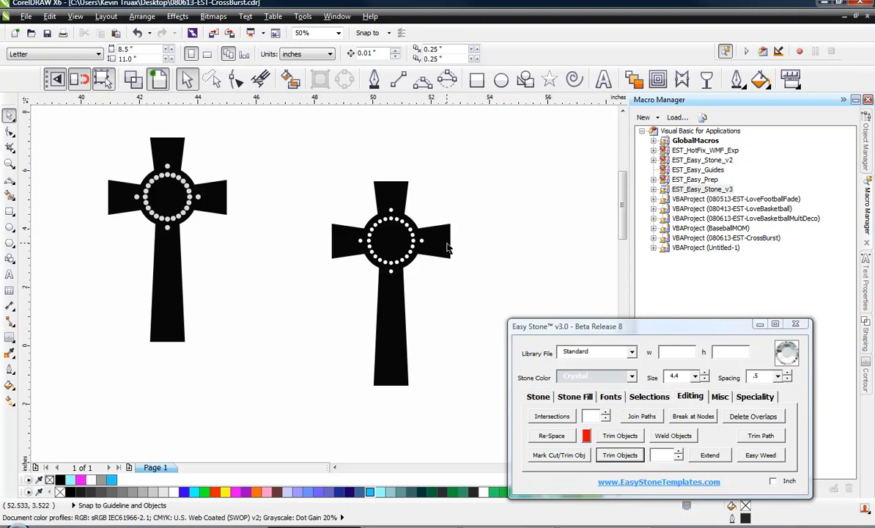
# Select the stones on the copied cross, fill them light blue and bring them to the front
pyautogui.scroll(1, 438, 203)
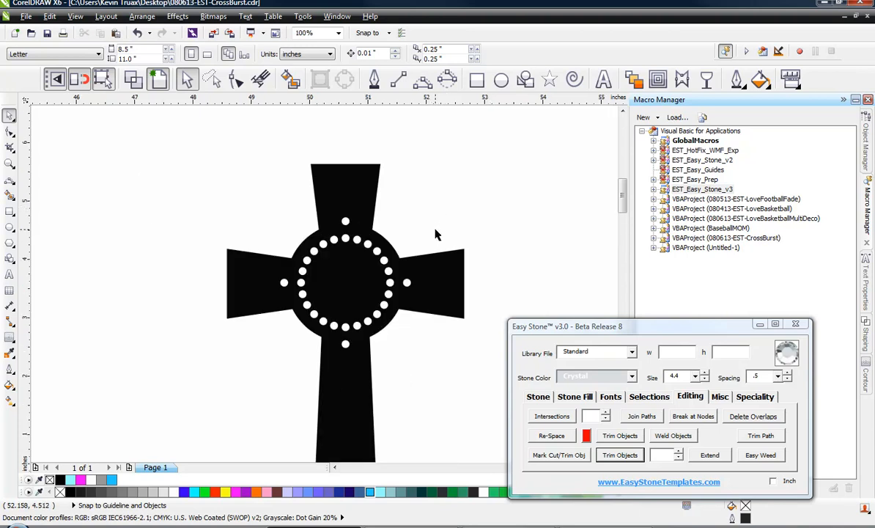
pyautogui.click(396, 256)
pyautogui.rightClick(396, 251)
pyautogui.click(316, 192)
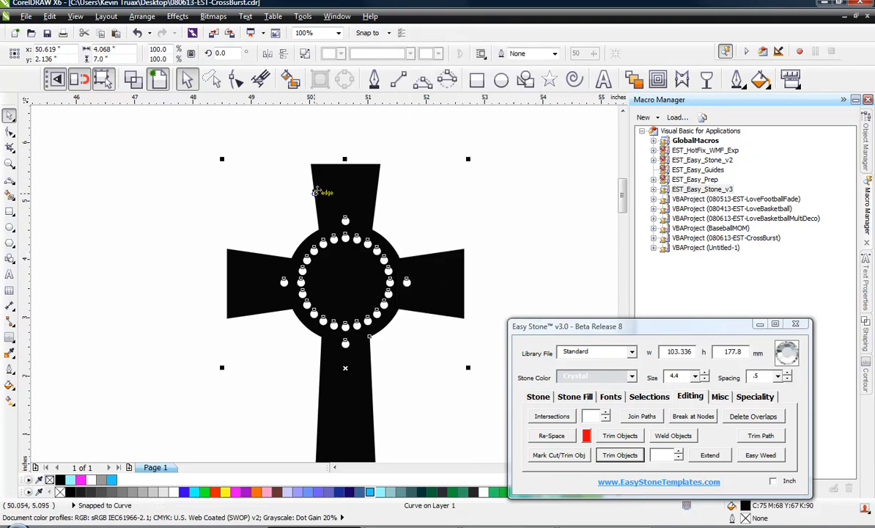
pyautogui.rightClick(316, 192)
pyautogui.click(380, 225)
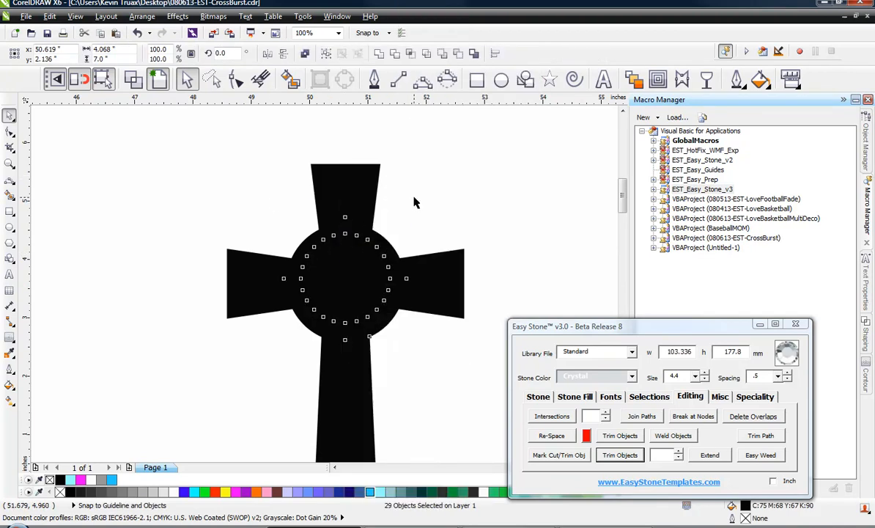
pyautogui.click(414, 202)
pyautogui.moveTo(459, 182); pyautogui.dragTo(266, 380)
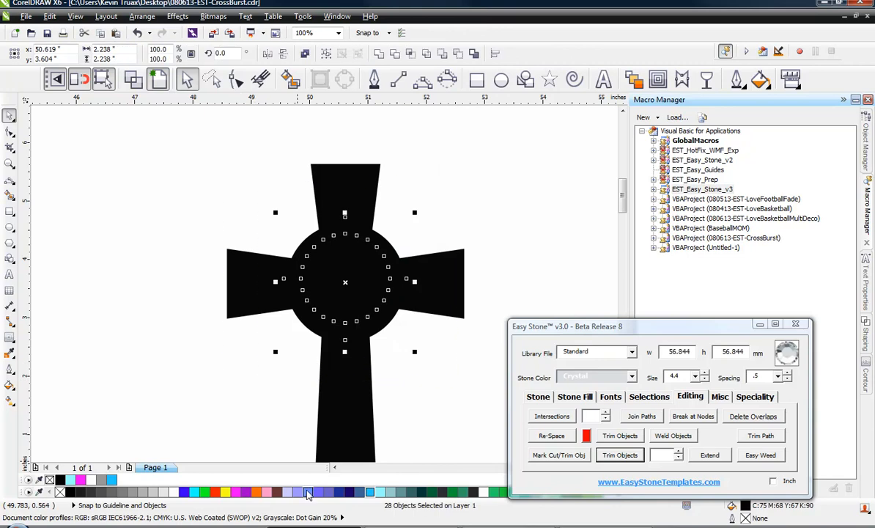
pyautogui.click(308, 492)
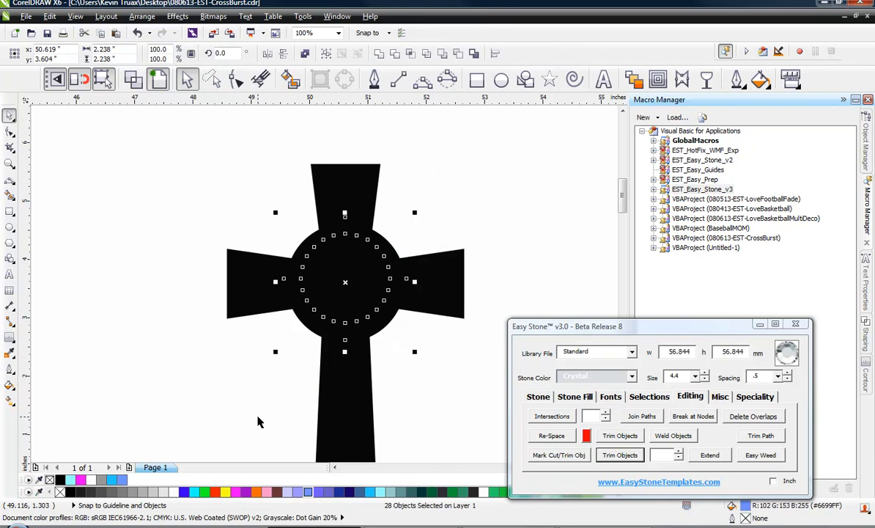
pyautogui.hotkey('shift', 'pageup')
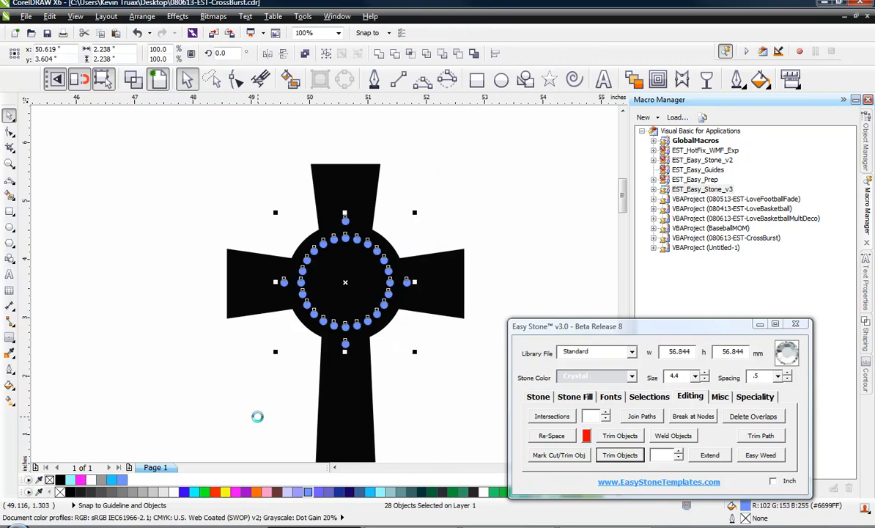
pyautogui.click(238, 373)
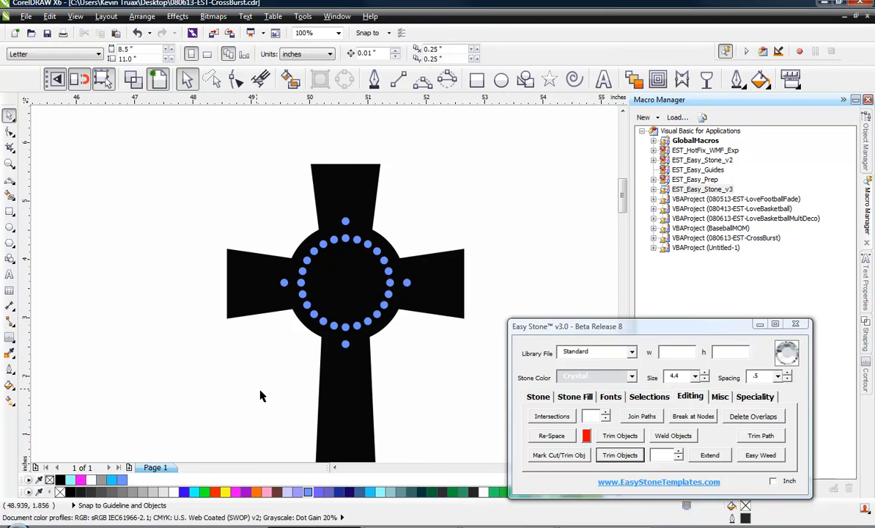
# Compare the stone sizes on the two crosses by selecting individual stones and reading their width
pyautogui.click(346, 221)
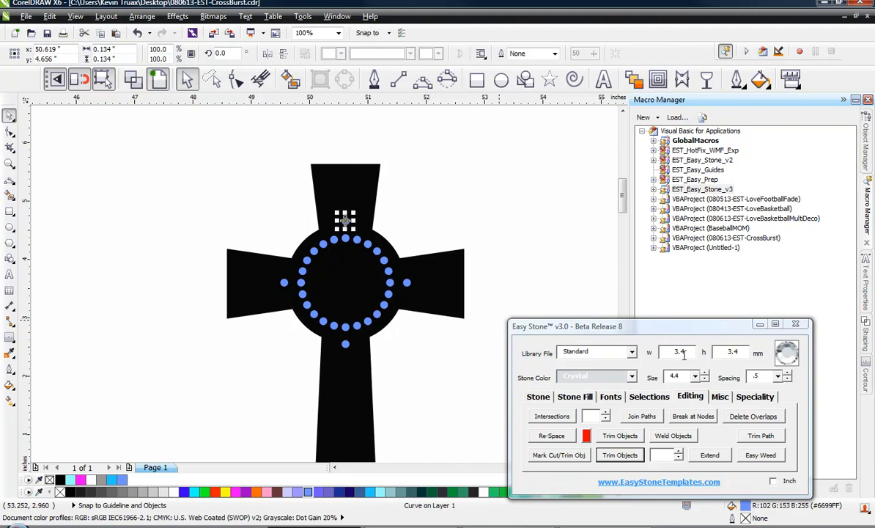
pyautogui.click(511, 239)
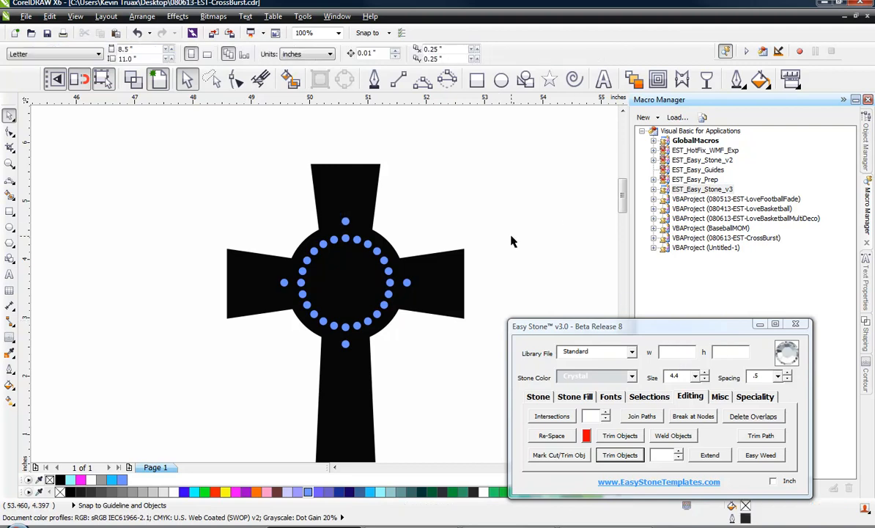
pyautogui.scroll(-1, 504, 249)
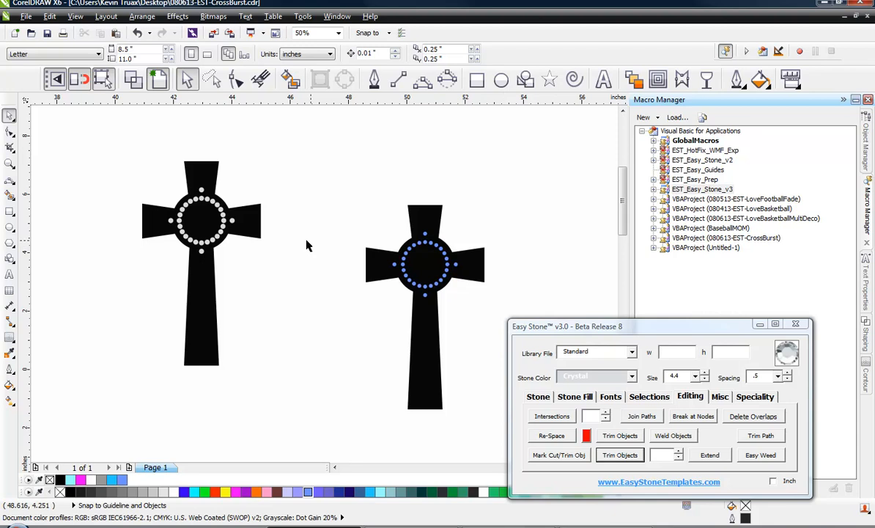
pyautogui.click(232, 220)
pyautogui.click(269, 294)
pyautogui.scroll(1, 452, 253)
pyautogui.scroll(1, 464, 285)
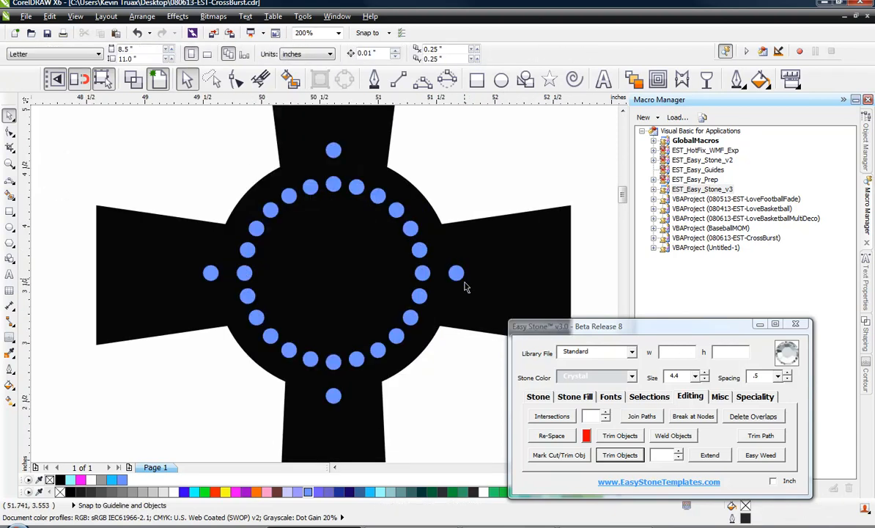
pyautogui.click(456, 274)
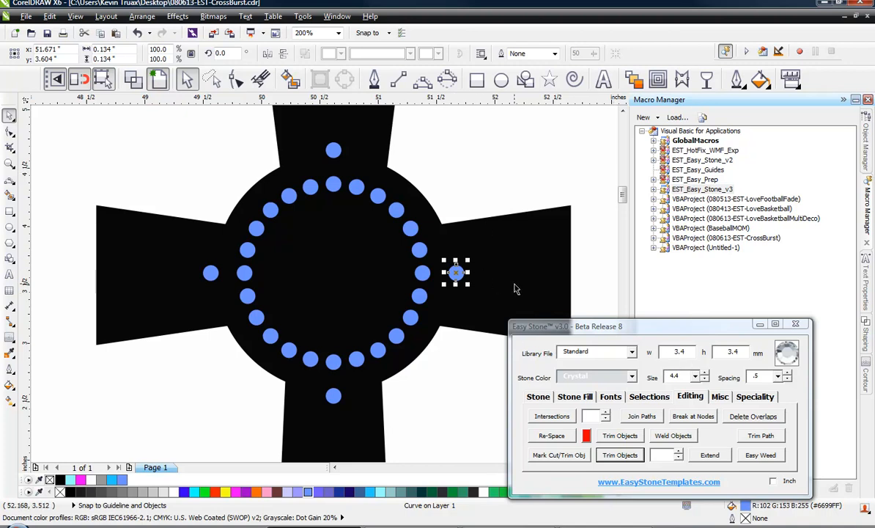
pyautogui.doubleClick(681, 353)
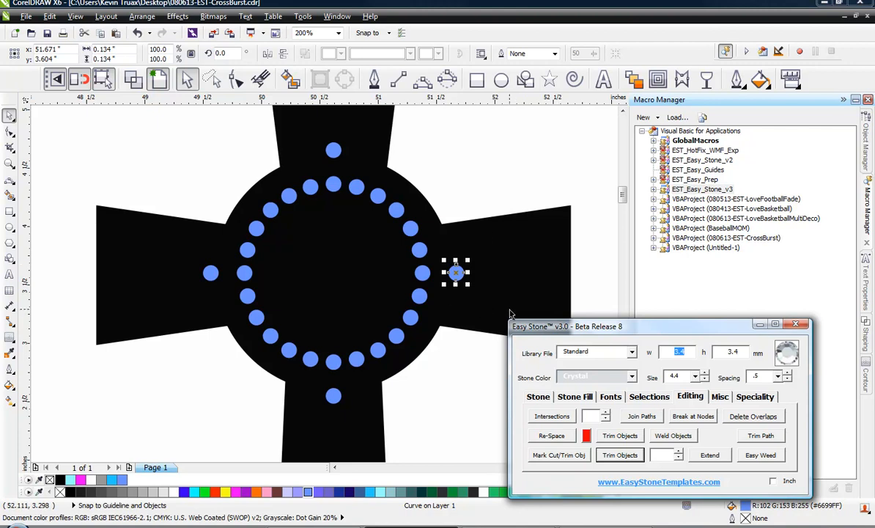
pyautogui.click(461, 164)
# Zoom out and examine the finished cross-burst sample design on the page
pyautogui.scroll(-1, 469, 190)
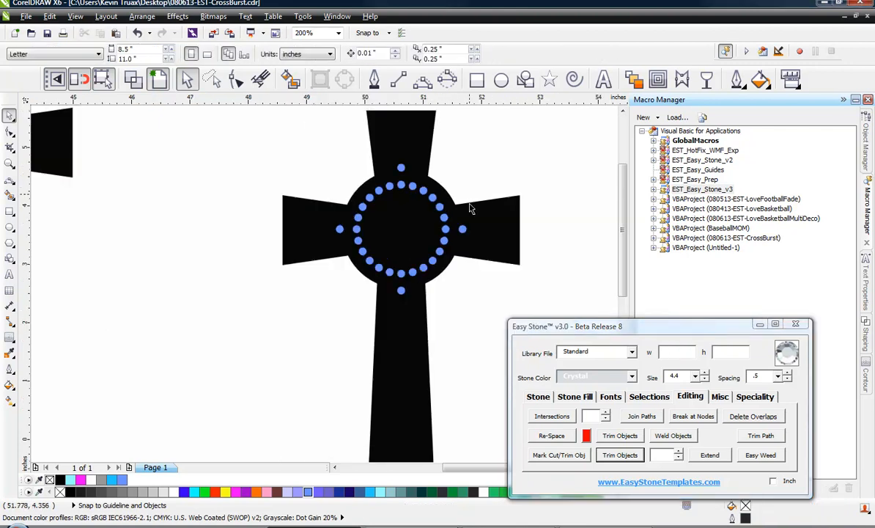
pyautogui.scroll(-4, 468, 208)
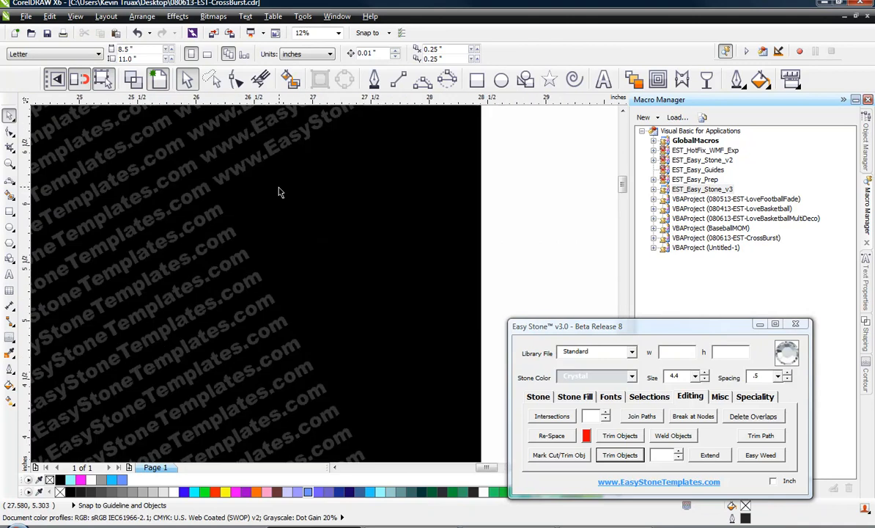
pyautogui.scroll(4, 278, 192)
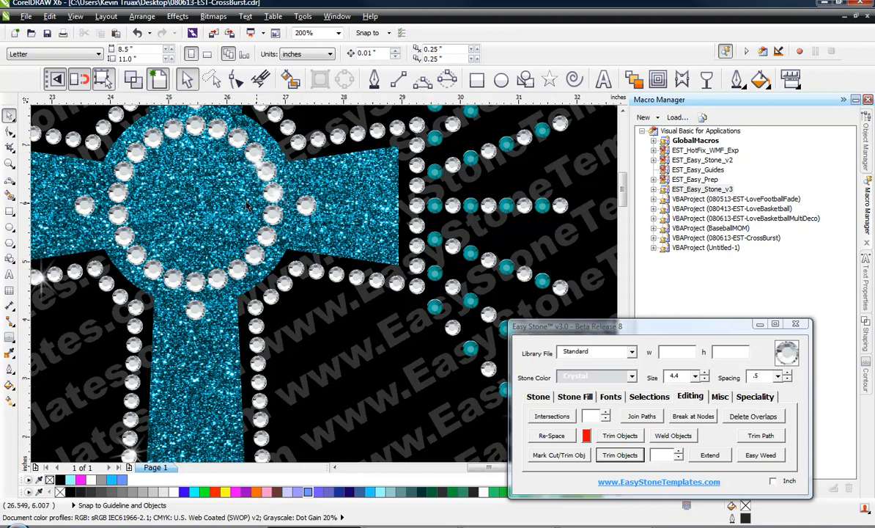
pyautogui.scroll(-2, 242, 194)
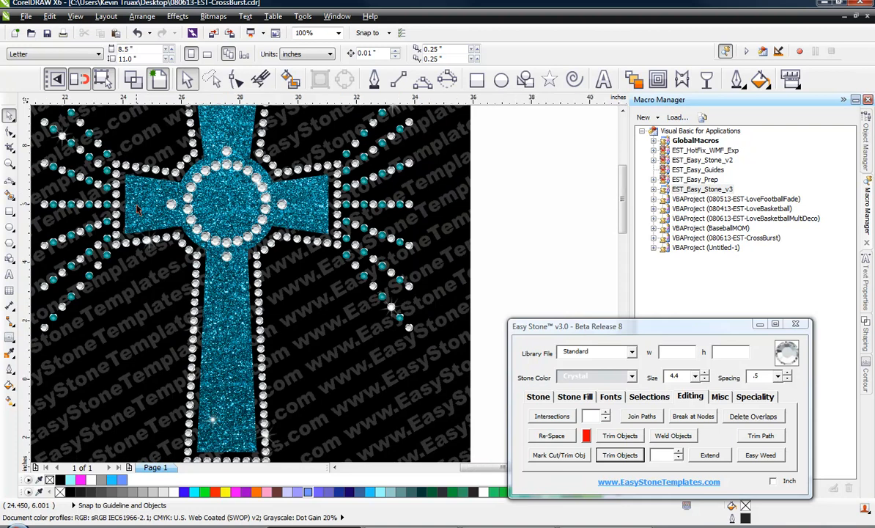
pyautogui.scroll(-1, 131, 196)
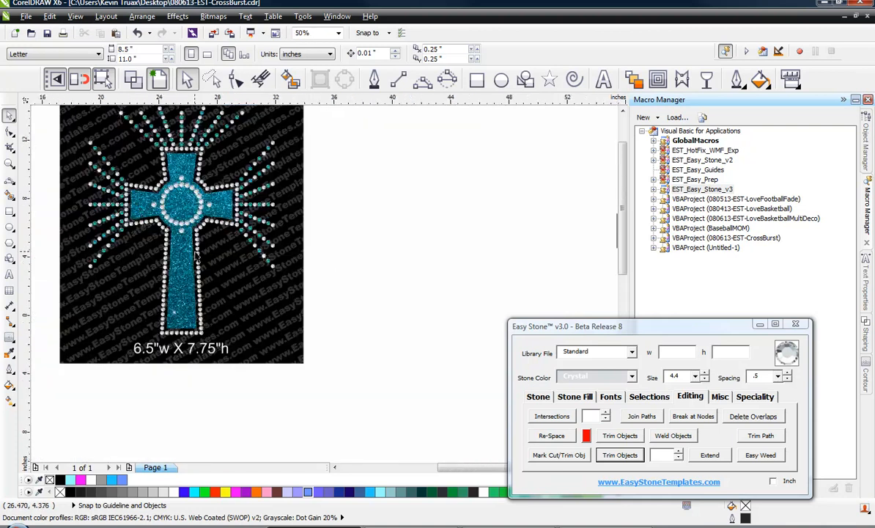
pyautogui.scroll(-2, 204, 260)
pyautogui.scroll(2, 331, 247)
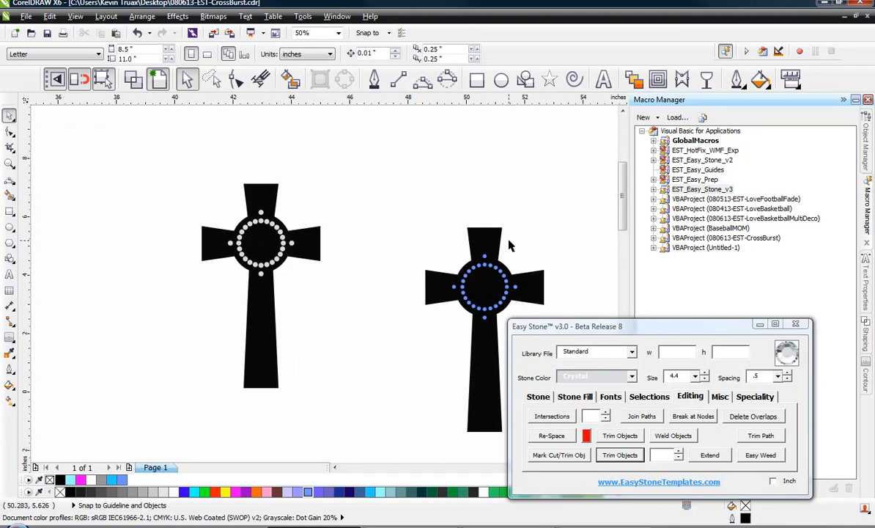
# Select the copied cross together with its stones and delete it
pyautogui.scroll(-1, 509, 244)
pyautogui.moveTo(443, 205); pyautogui.dragTo(550, 358)
pyautogui.click(407, 248)
pyautogui.click(430, 219)
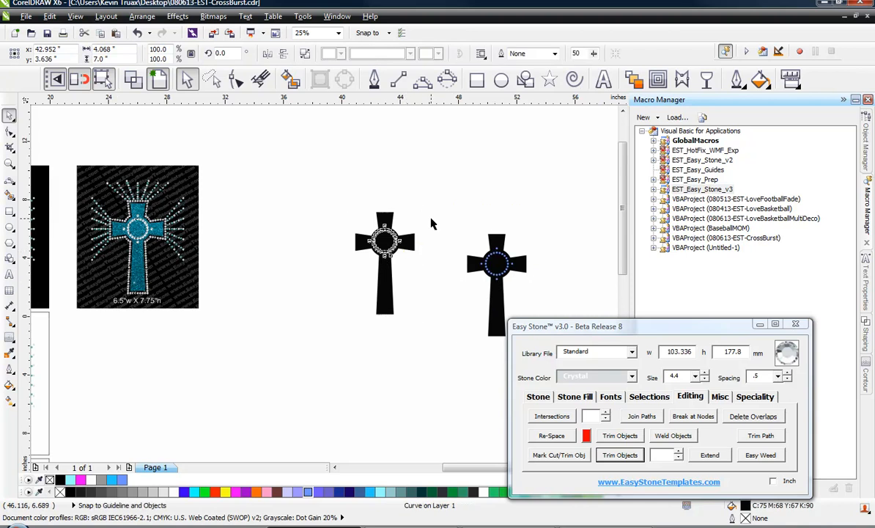
pyautogui.scroll(3, 405, 236)
pyautogui.scroll(-3, 264, 203)
pyautogui.moveTo(464, 180); pyautogui.dragTo(325, 312)
pyautogui.press('Delete')
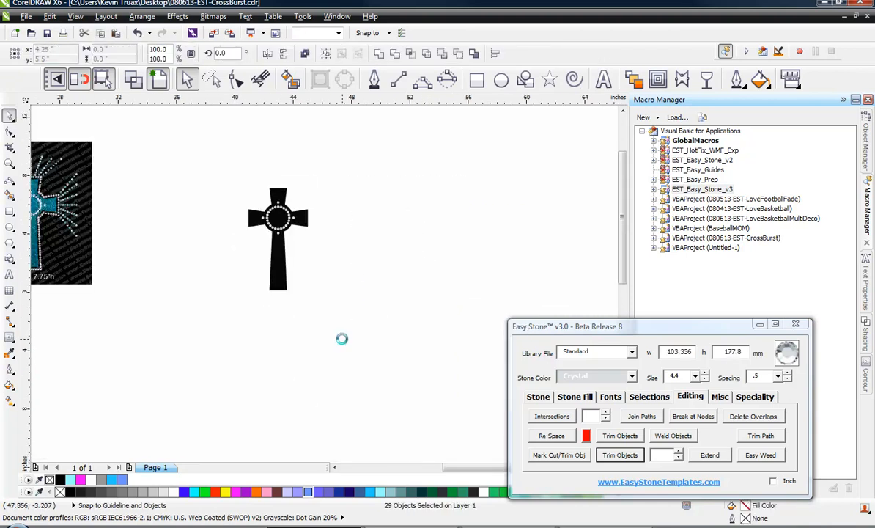
# Duplicate the stoned cross beside the original and delete the duplicate again
pyautogui.scroll(2, 288, 199)
pyautogui.moveTo(286, 206); pyautogui.dragTo(434, 215)
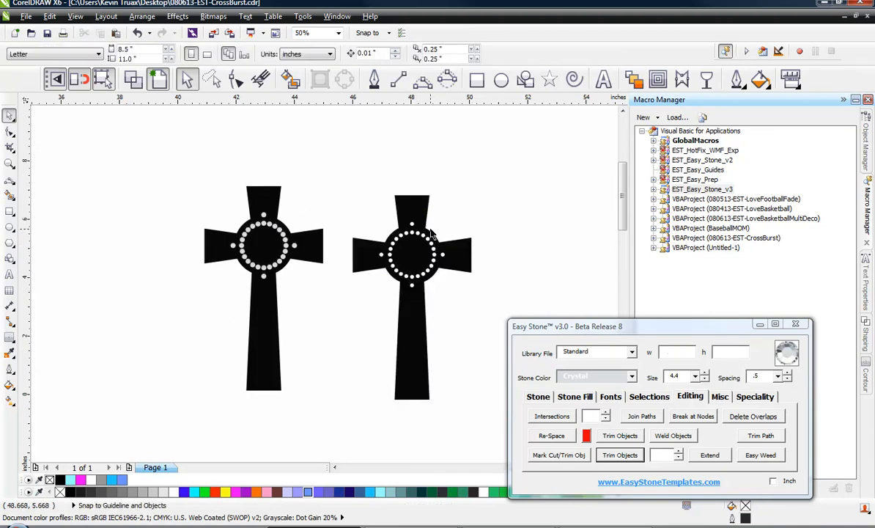
pyautogui.scroll(2, 436, 246)
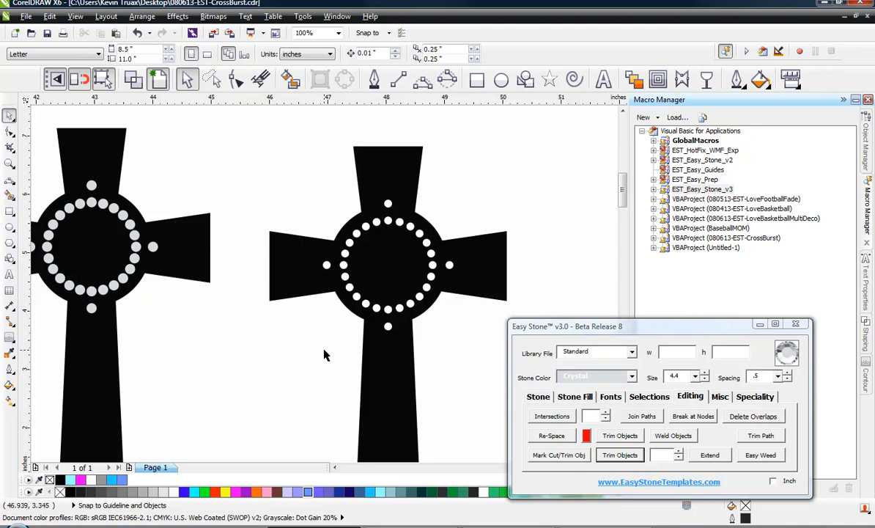
pyautogui.click(388, 353)
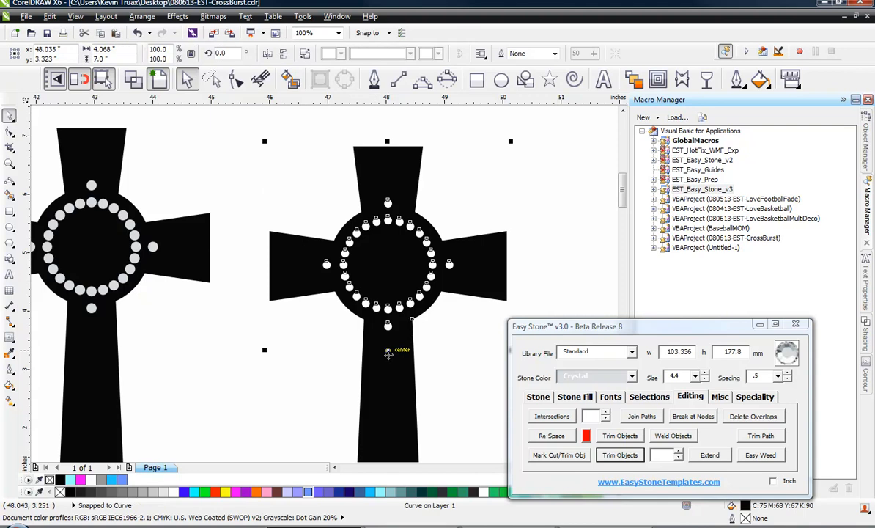
pyautogui.press('Delete')
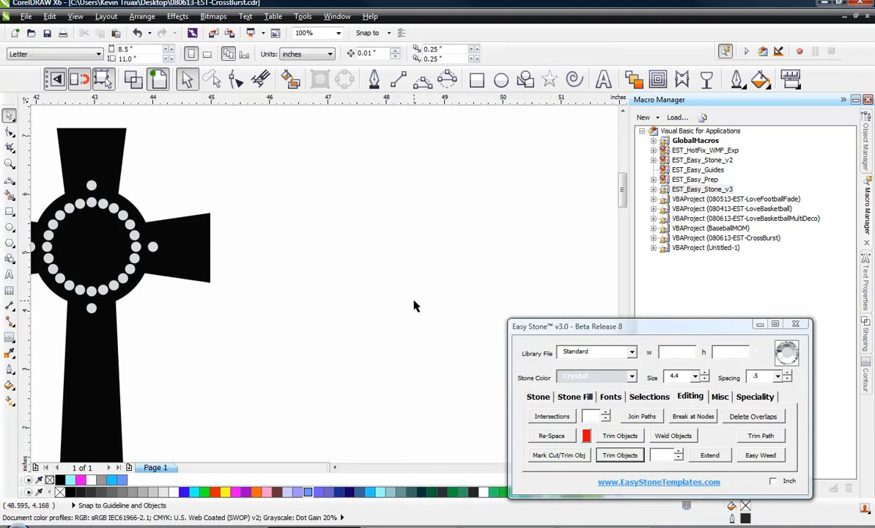
# Switch to wireframe view and inspect the stones and ring path around the cross centre closely
pyautogui.scroll(-2, 414, 306)
pyautogui.scroll(2, 243, 281)
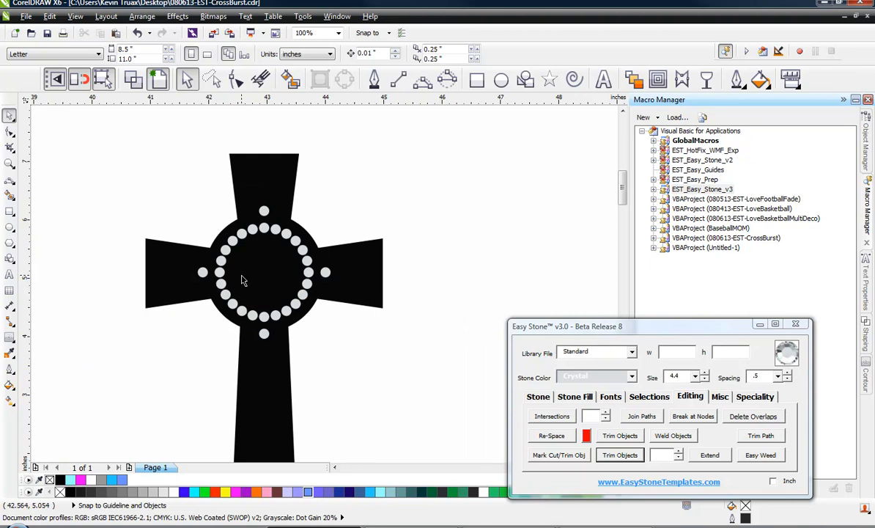
pyautogui.scroll(2, 286, 288)
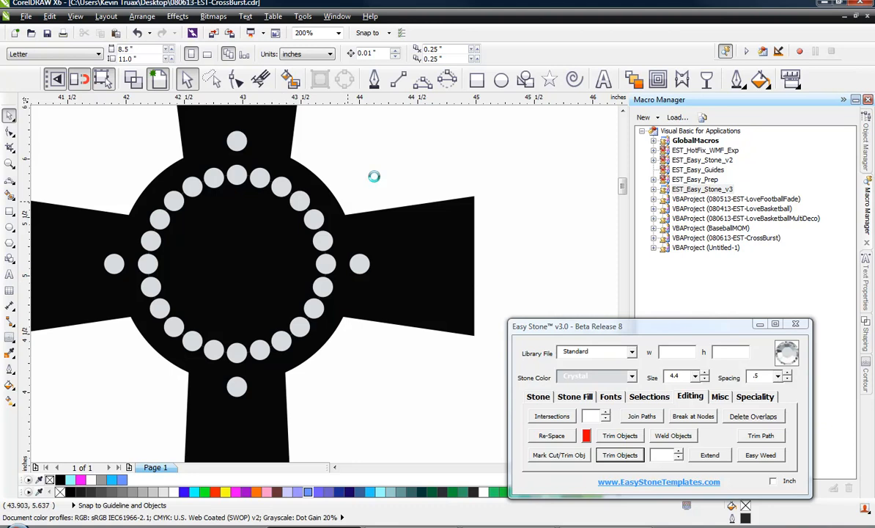
pyautogui.click(133, 81)
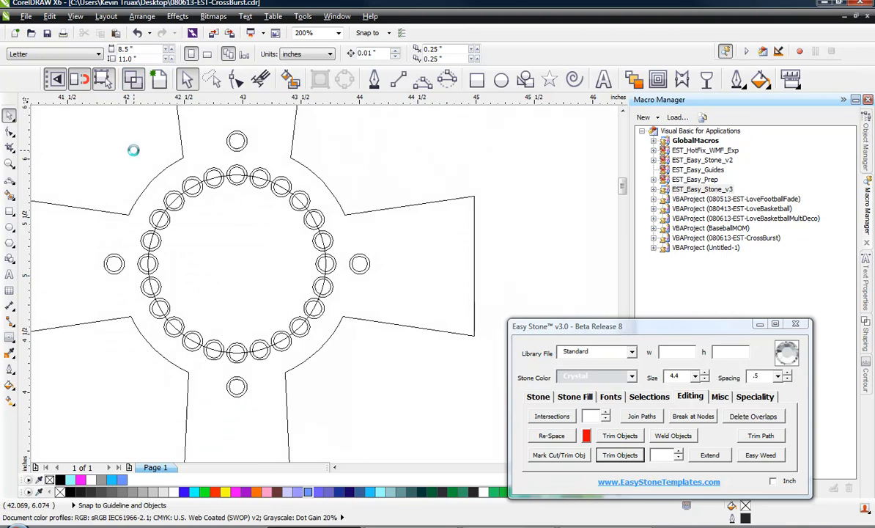
pyautogui.click(308, 317)
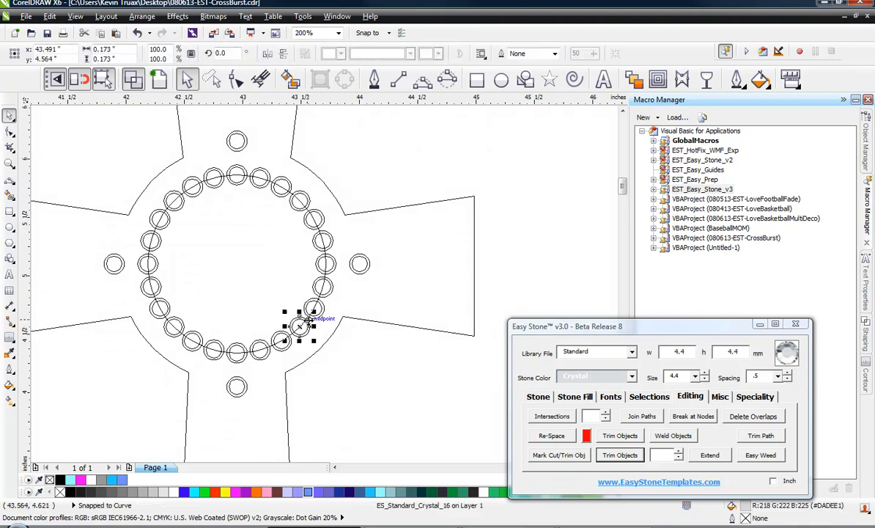
pyautogui.click(312, 219)
pyautogui.scroll(2, 314, 220)
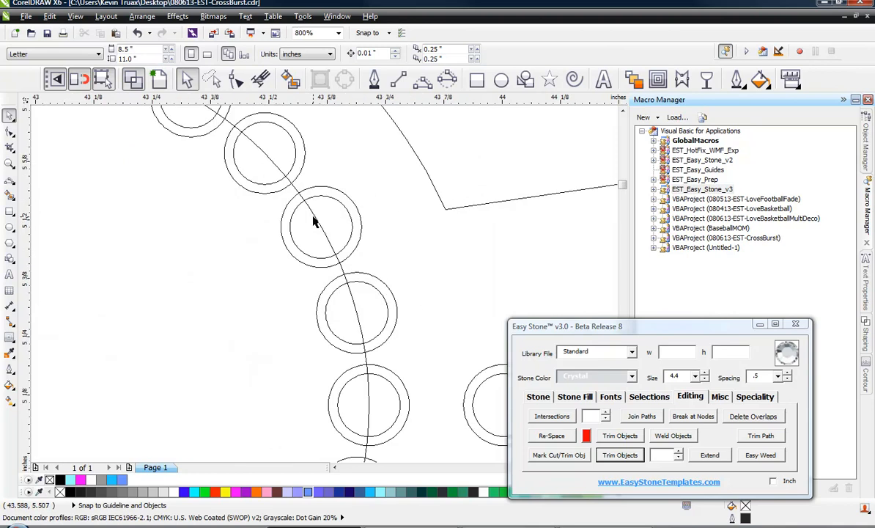
pyautogui.click(316, 218)
pyautogui.scroll(-1, 316, 218)
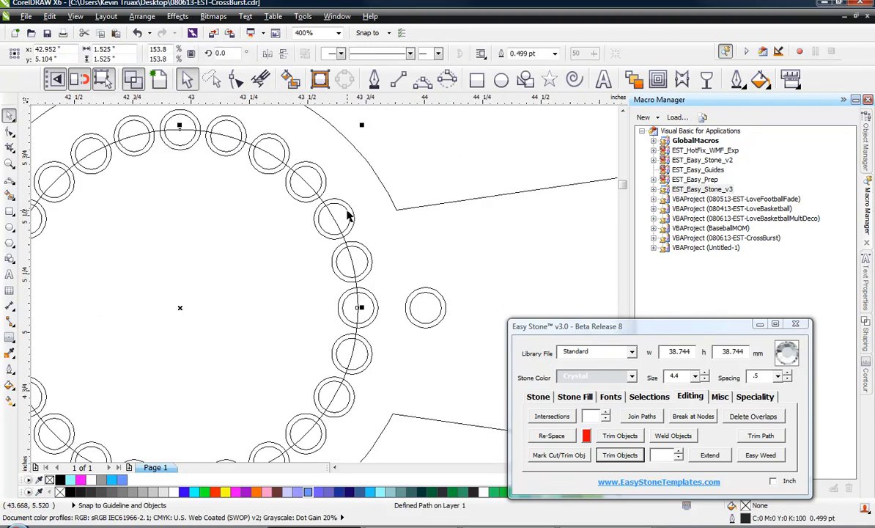
# Mark the cross outline as the cut/trim object in Easy Stone
pyautogui.scroll(-1, 349, 215)
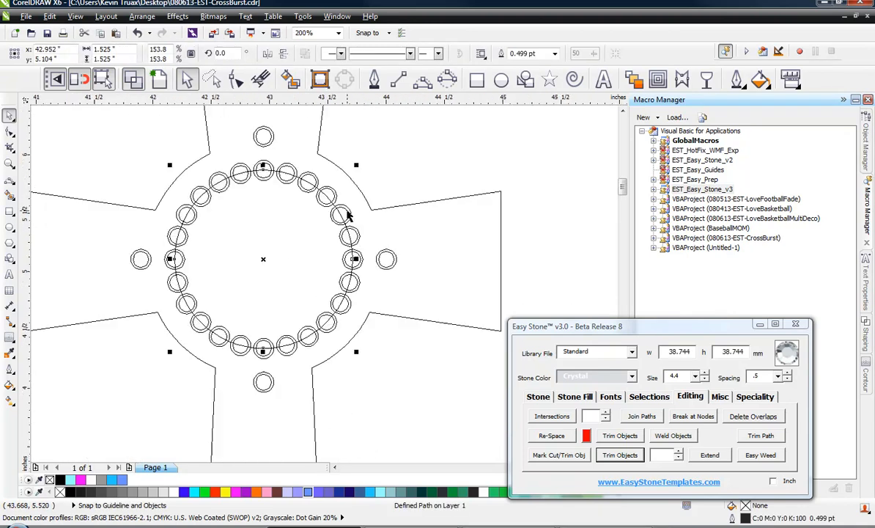
pyautogui.click(402, 360)
pyautogui.click(439, 309)
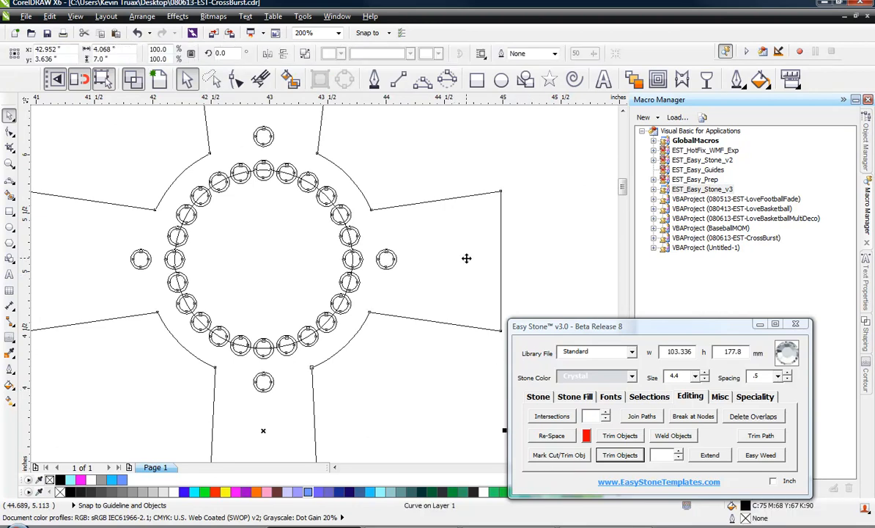
pyautogui.click(557, 454)
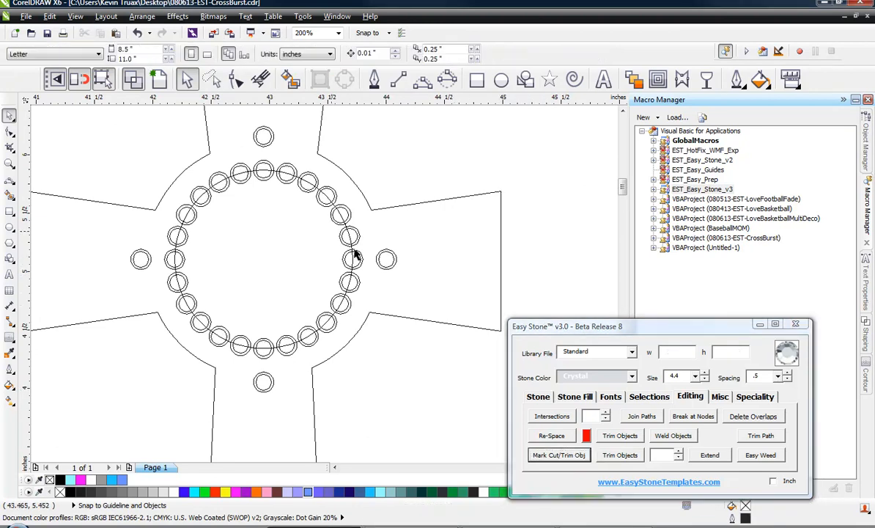
# Select the ring path under the centre stones and apply Easy Weed to it
pyautogui.scroll(3, 351, 254)
pyautogui.click(334, 275)
pyautogui.scroll(-3, 345, 257)
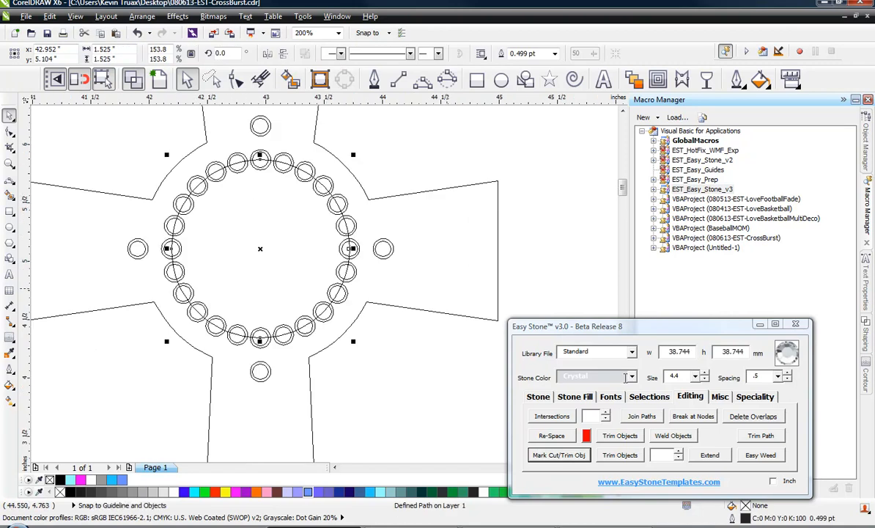
pyautogui.click(758, 457)
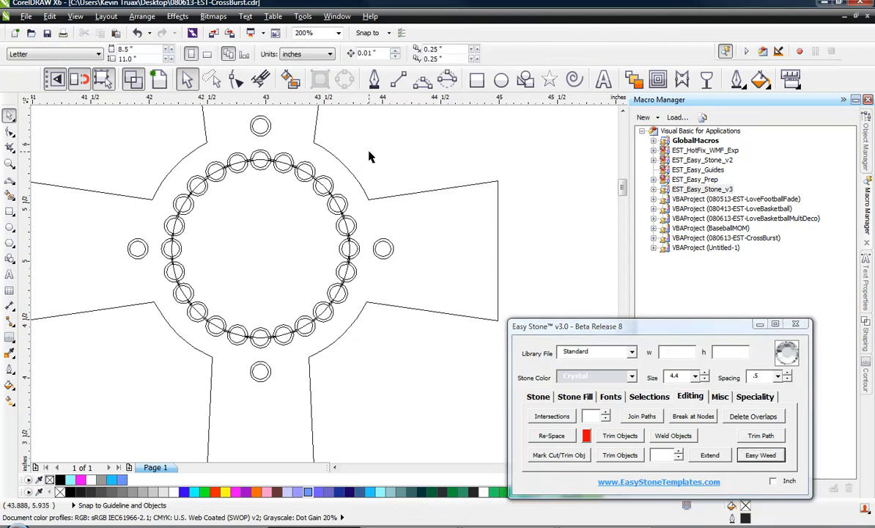
# Select the original ring path through the stones and delete it, keeping the weed lines
pyautogui.scroll(2, 370, 156)
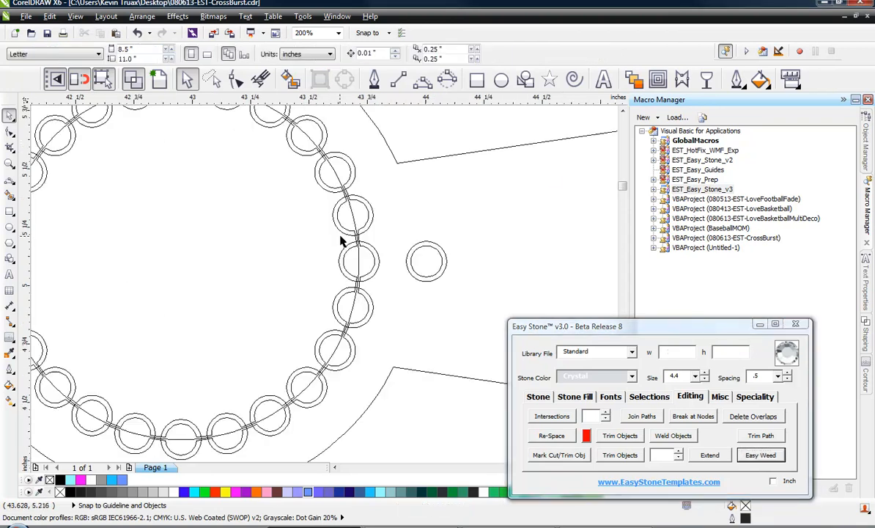
pyautogui.click(354, 214)
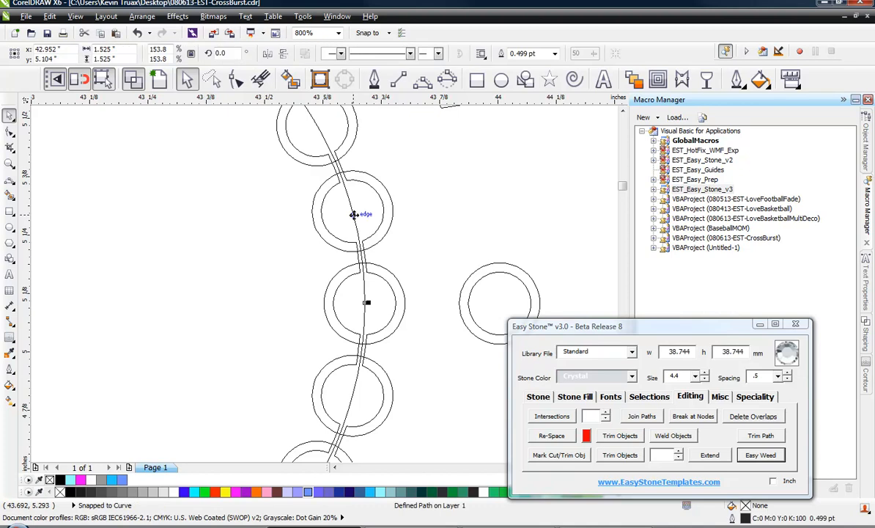
pyautogui.press('Delete')
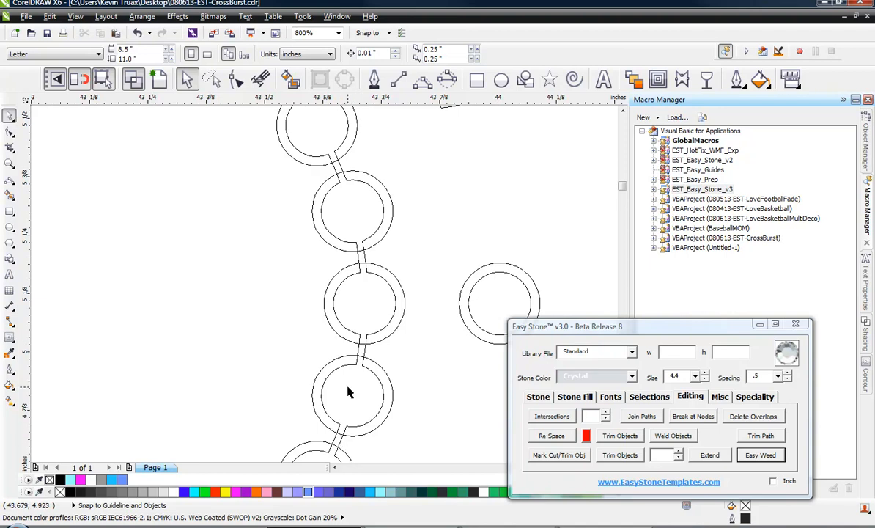
# Switch back to the normal filled view and duplicate the stoned cross beside the original
pyautogui.click(157, 79)
pyautogui.click(234, 215)
pyautogui.scroll(-3, 234, 215)
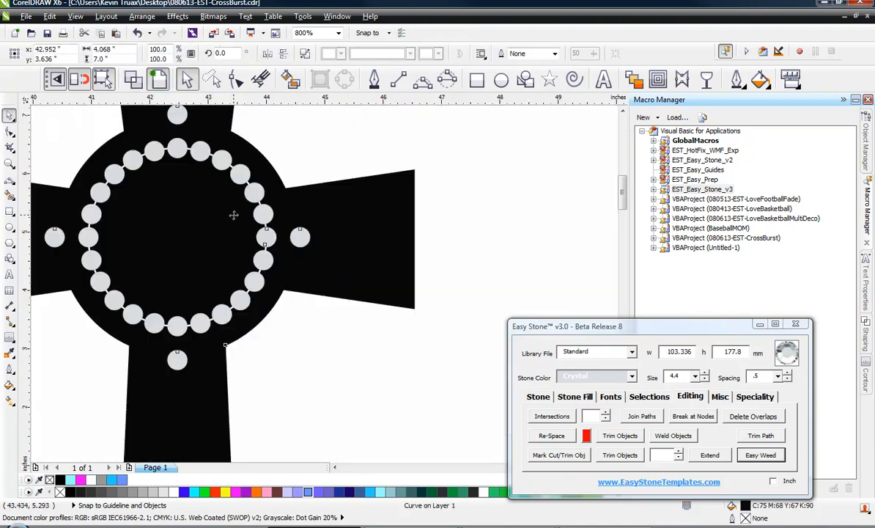
pyautogui.scroll(-1, 234, 214)
pyautogui.moveTo(265, 216); pyautogui.dragTo(423, 267)
pyautogui.rightClick(412, 267)
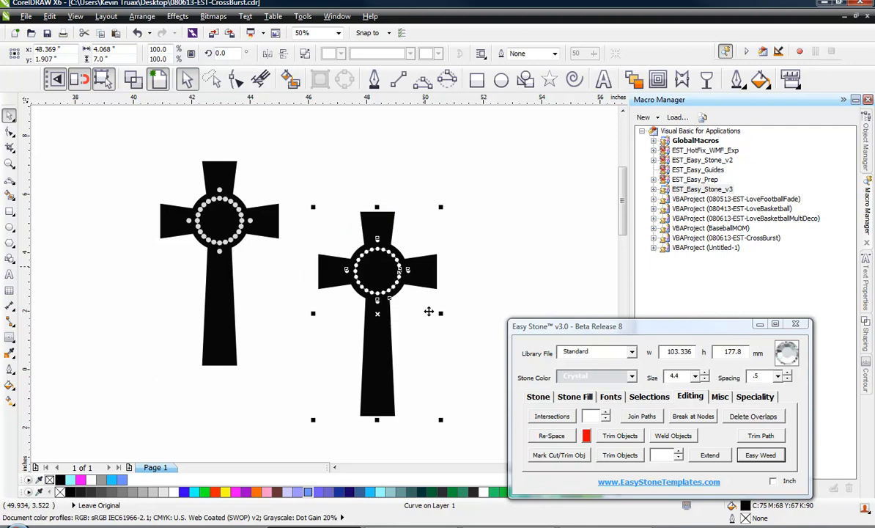
pyautogui.press('Escape')
# Zoom in and out to inspect the weeded stone ring on the filled cross
pyautogui.scroll(4, 208, 203)
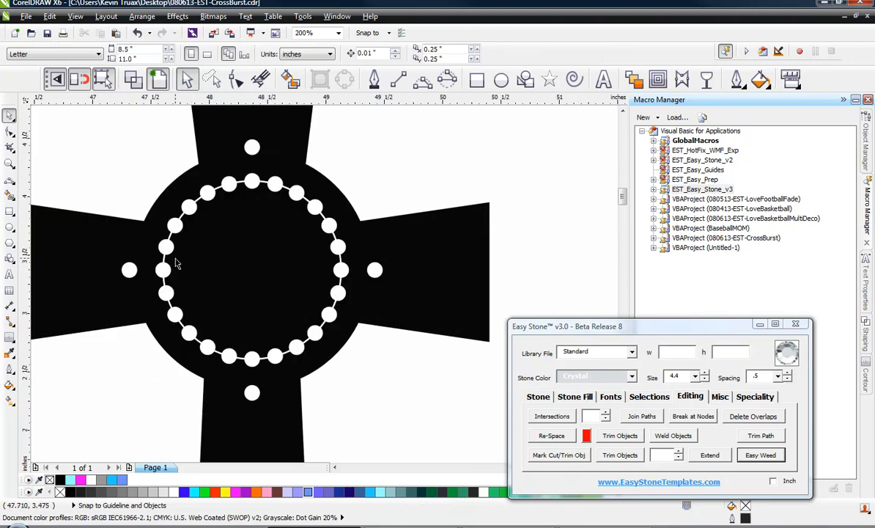
pyautogui.scroll(1, 176, 264)
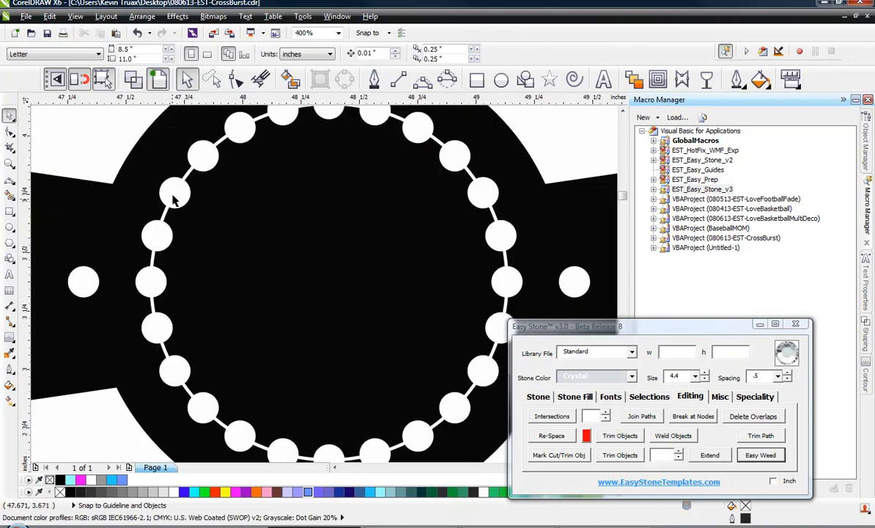
pyautogui.scroll(-1, 341, 189)
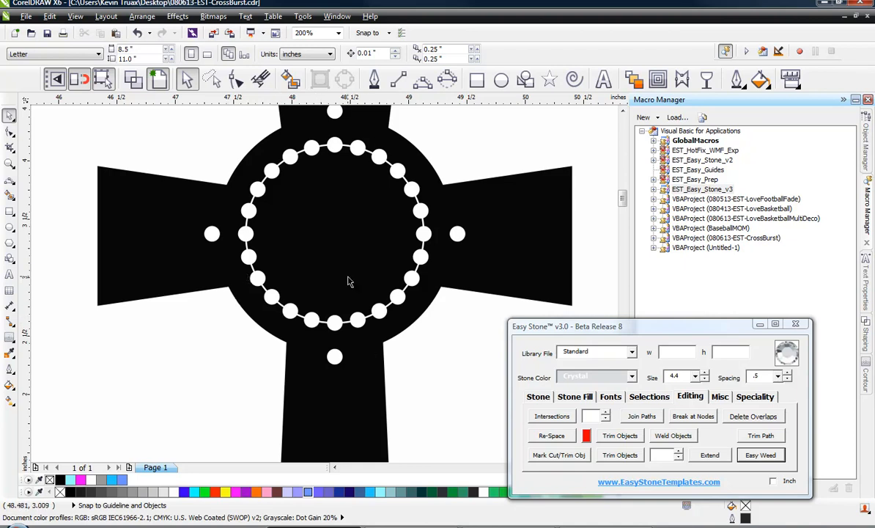
pyautogui.scroll(-3, 401, 306)
pyautogui.scroll(2, 264, 271)
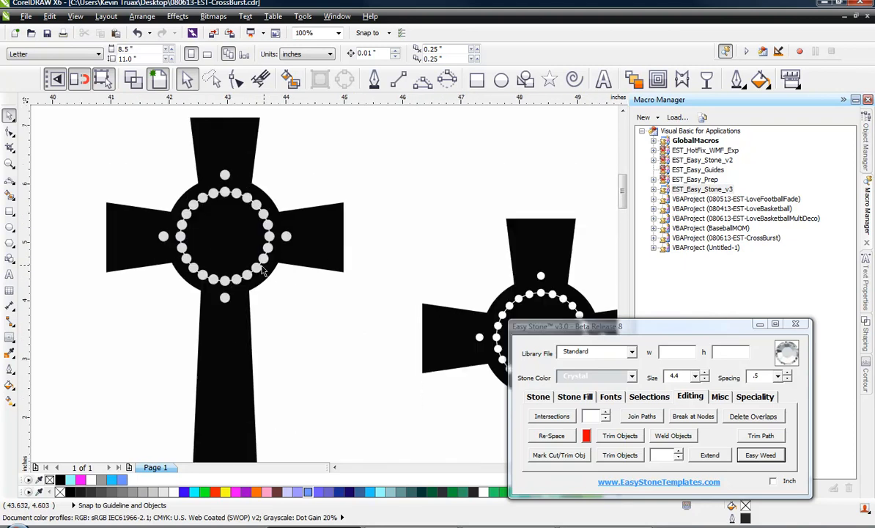
pyautogui.scroll(2, 262, 271)
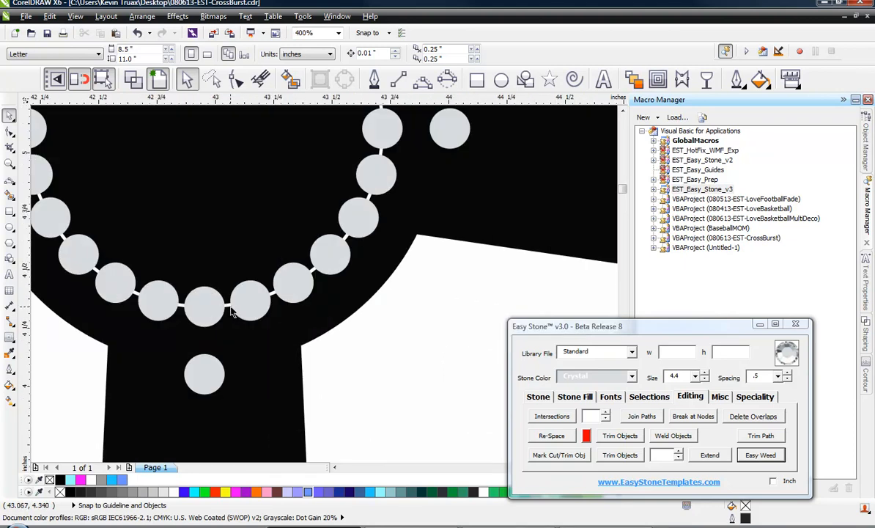
pyautogui.scroll(-1, 229, 313)
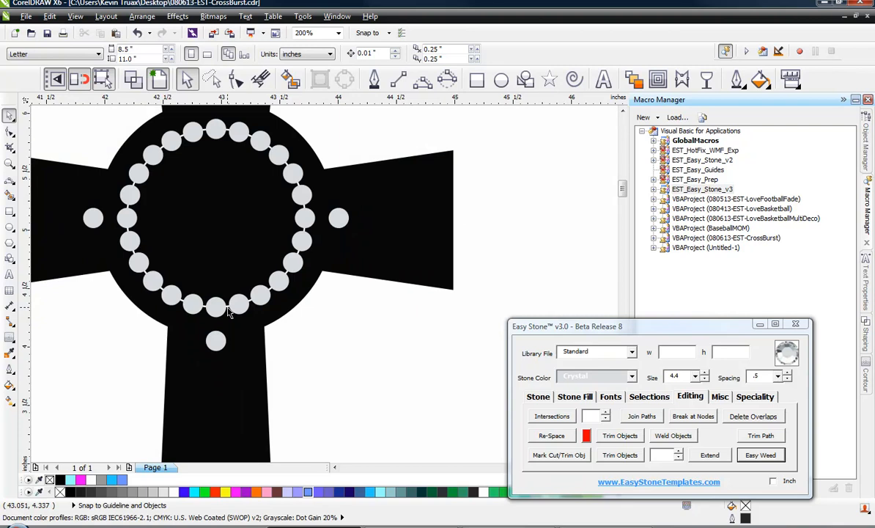
pyautogui.scroll(-2, 229, 313)
pyautogui.scroll(1, 248, 315)
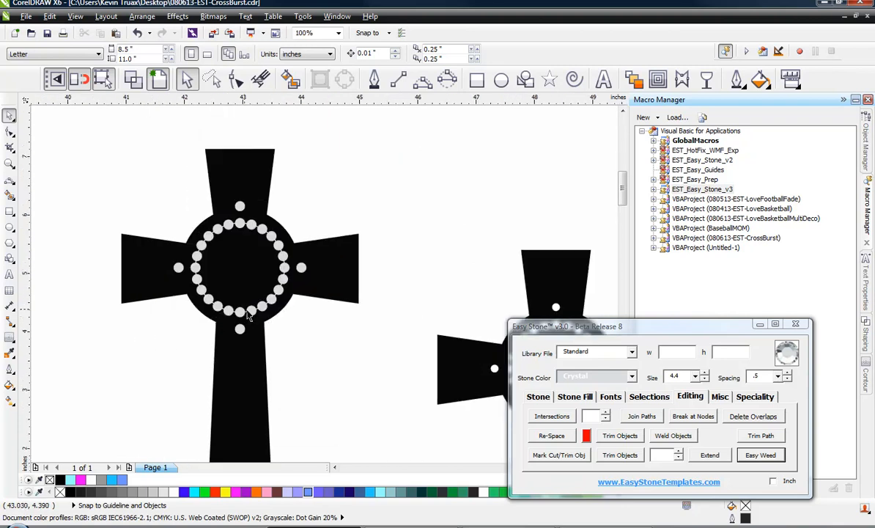
pyautogui.scroll(-1, 153, 275)
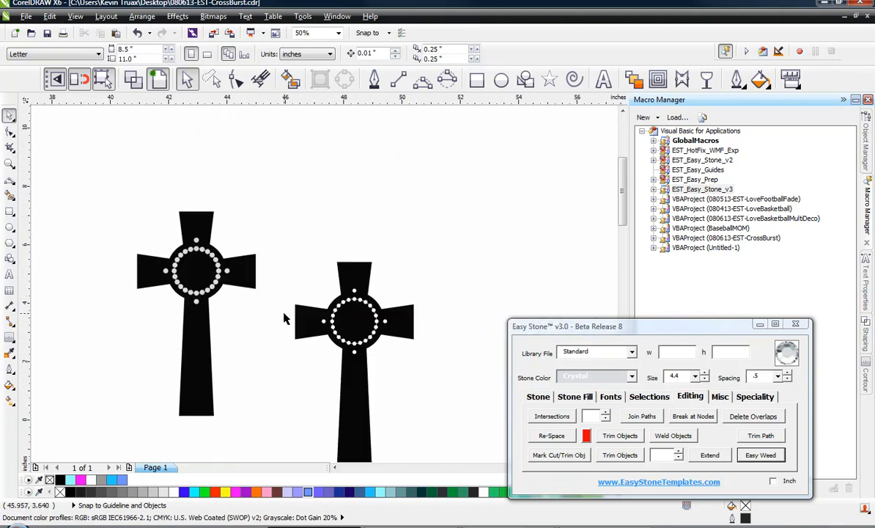
pyautogui.scroll(1, 341, 316)
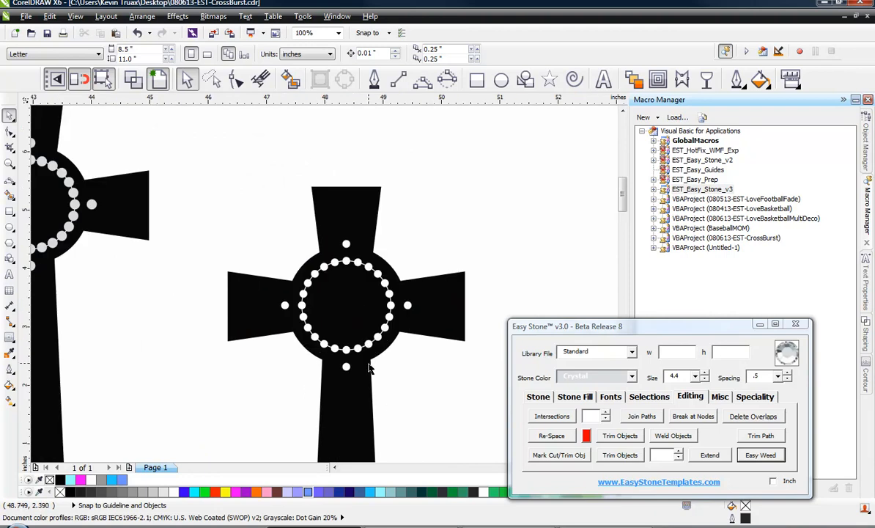
pyautogui.scroll(1, 357, 359)
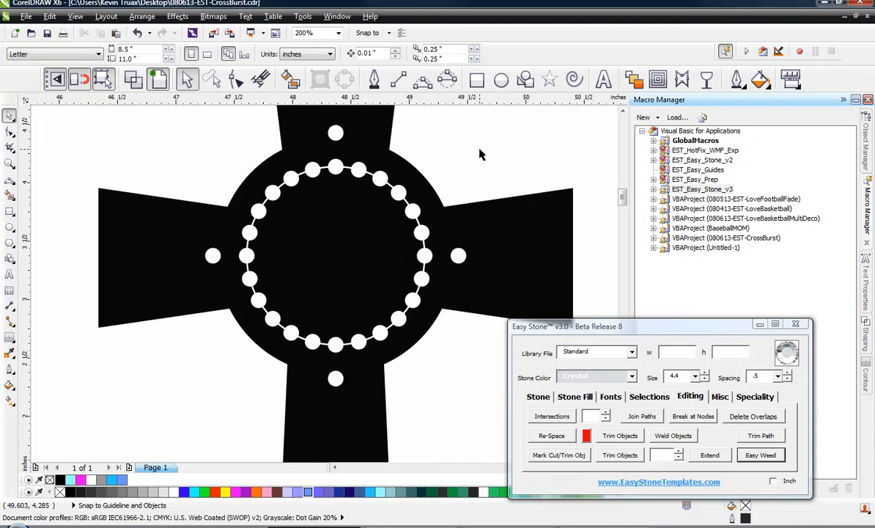
pyautogui.scroll(-2, 478, 150)
pyautogui.scroll(-1, 406, 201)
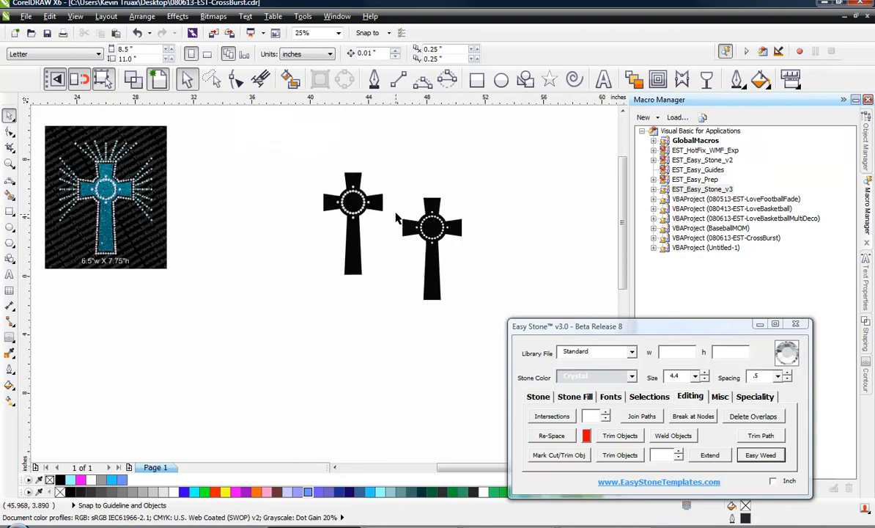
# Select the duplicated cross and delete it
pyautogui.scroll(1, 407, 199)
pyautogui.click(473, 207)
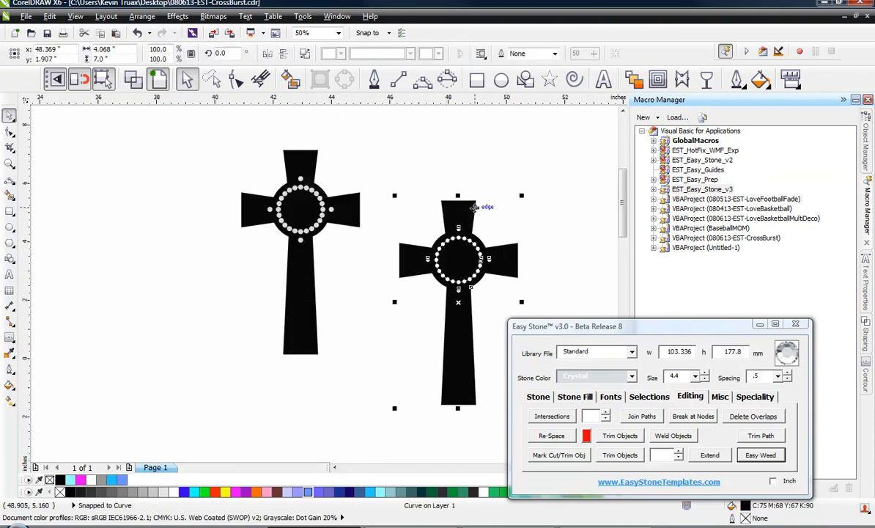
pyautogui.press('Delete')
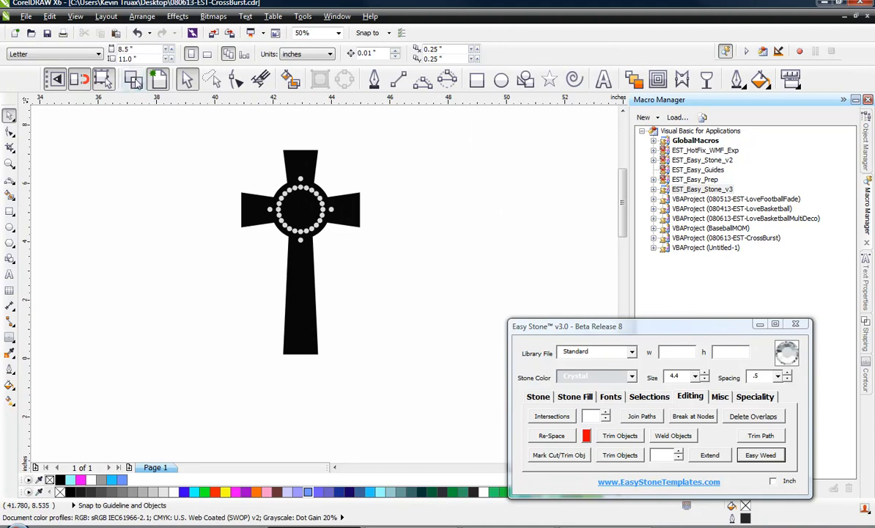
# In wireframe view, select the cross, set the stone size to 3.4 and create an Island Fill of offset paths around it
pyautogui.click(132, 79)
pyautogui.scroll(1, 296, 160)
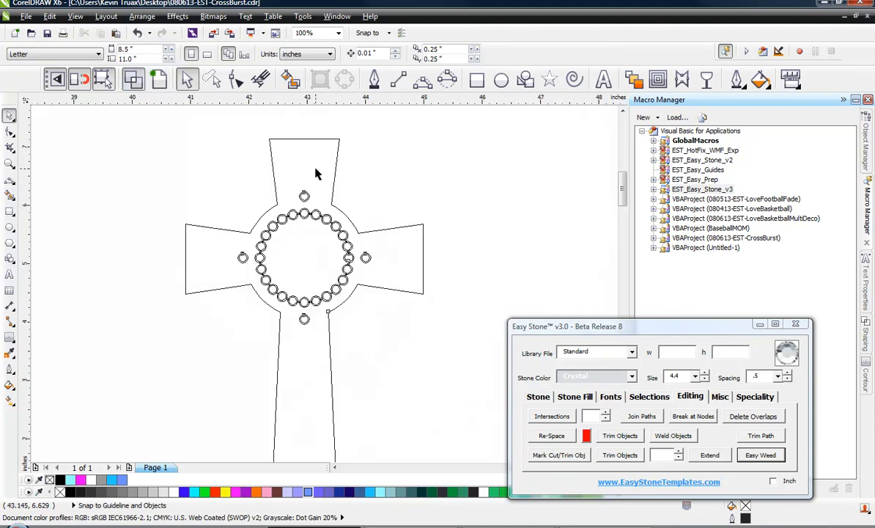
pyautogui.click(311, 171)
pyautogui.scroll(-1, 311, 170)
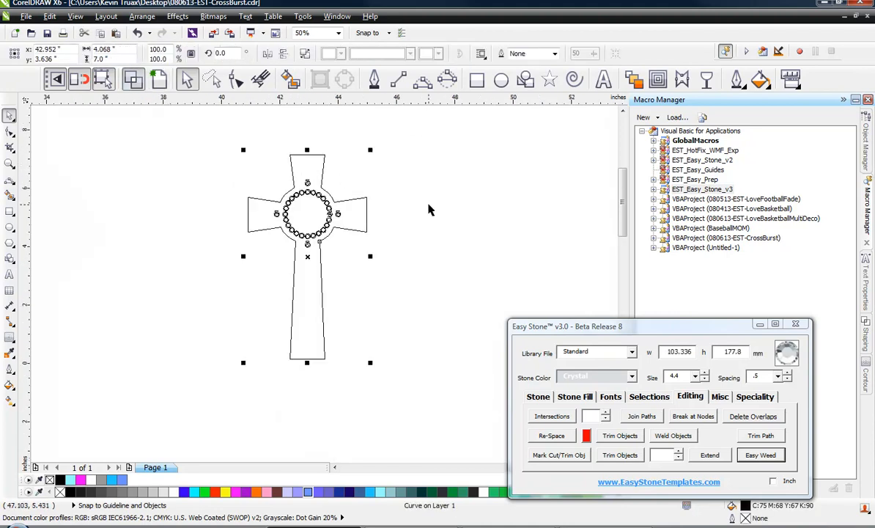
pyautogui.click(580, 397)
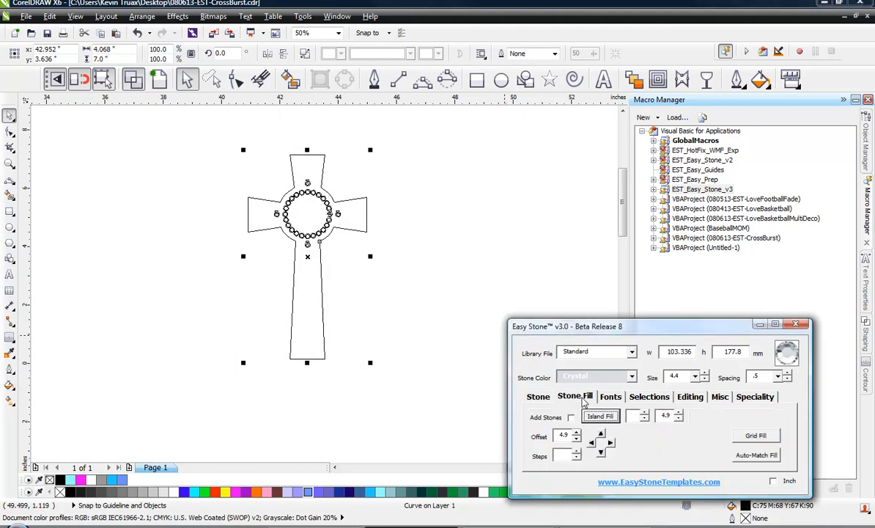
pyautogui.doubleClick(674, 376)
pyautogui.write('3.4')
pyautogui.click(636, 416)
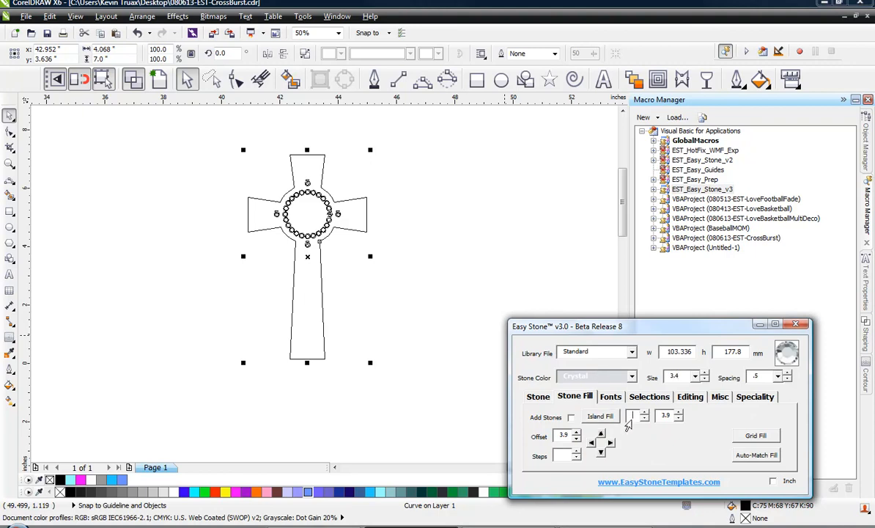
pyautogui.click(598, 417)
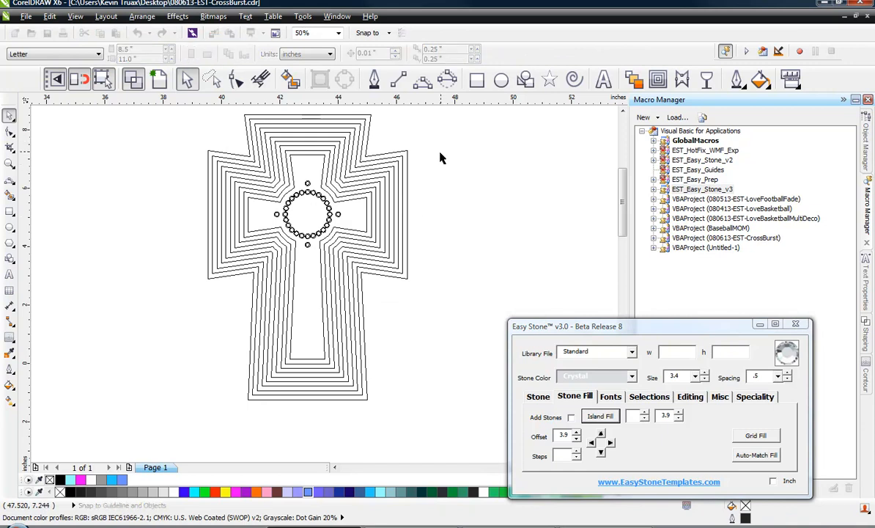
# Select the offset paths around the cross and add stones along them
pyautogui.moveTo(441, 152); pyautogui.dragTo(374, 301)
pyautogui.moveTo(371, 310); pyautogui.dragTo(370, 306)
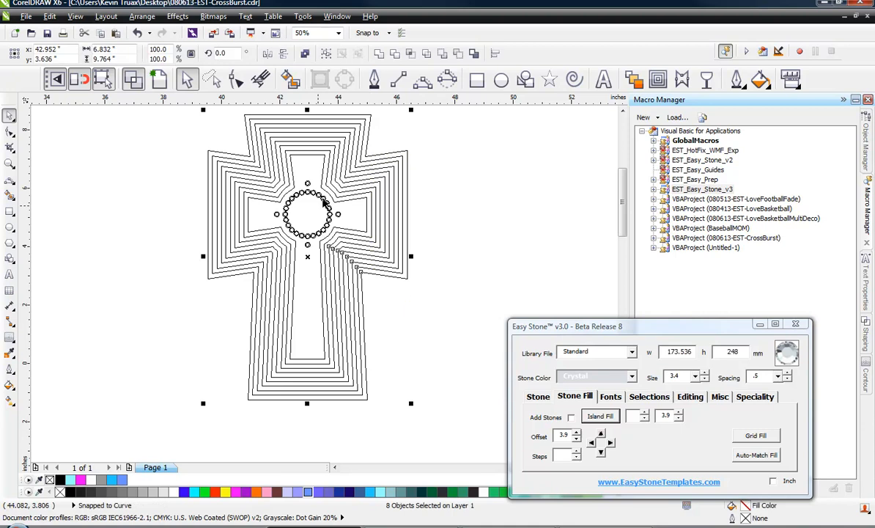
pyautogui.click(539, 397)
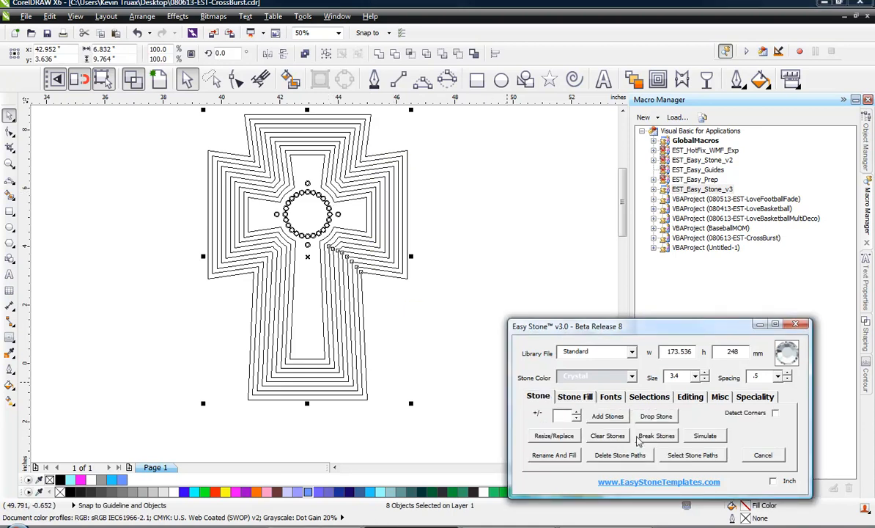
pyautogui.click(614, 418)
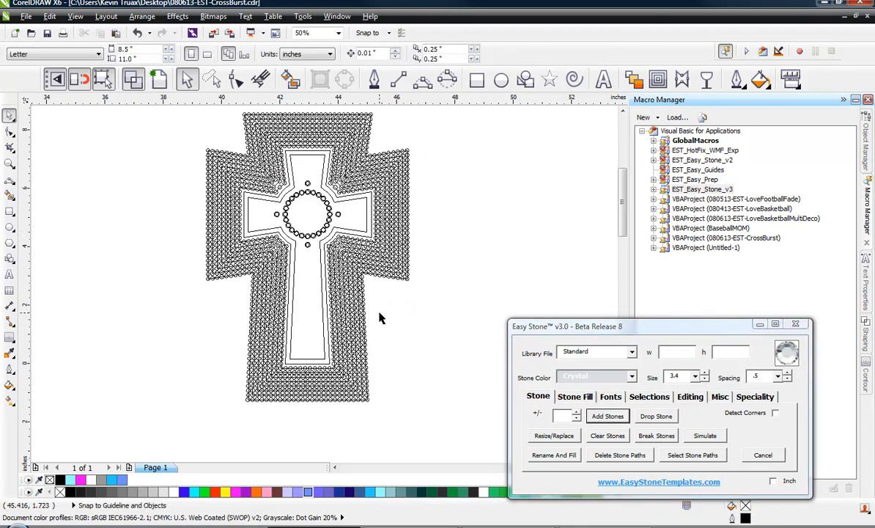
# Select and delete the stones along the right side and bottom of the cross's lower stem
pyautogui.moveTo(380, 314); pyautogui.dragTo(331, 350)
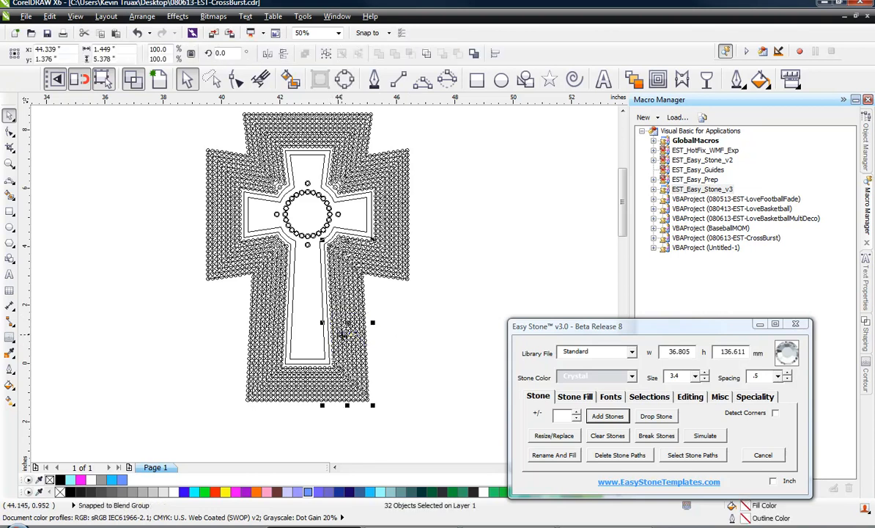
pyautogui.press('Delete')
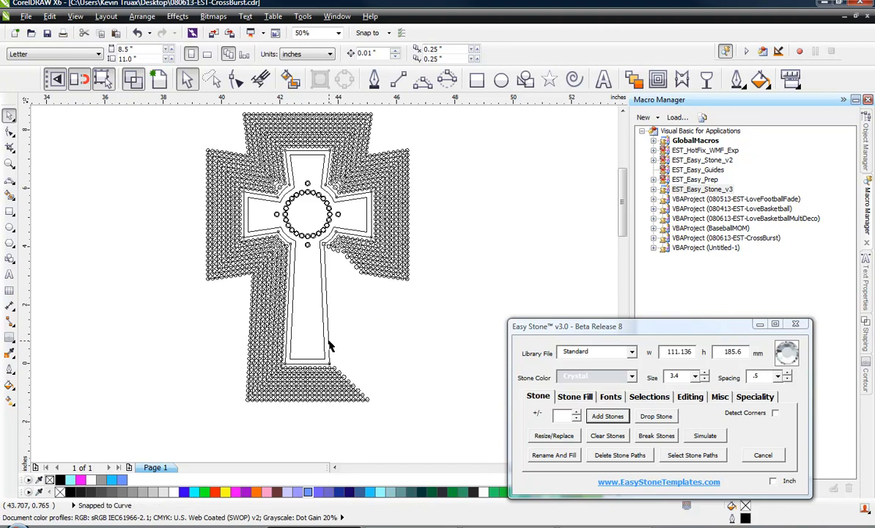
pyautogui.click(329, 344)
pyautogui.click(348, 340)
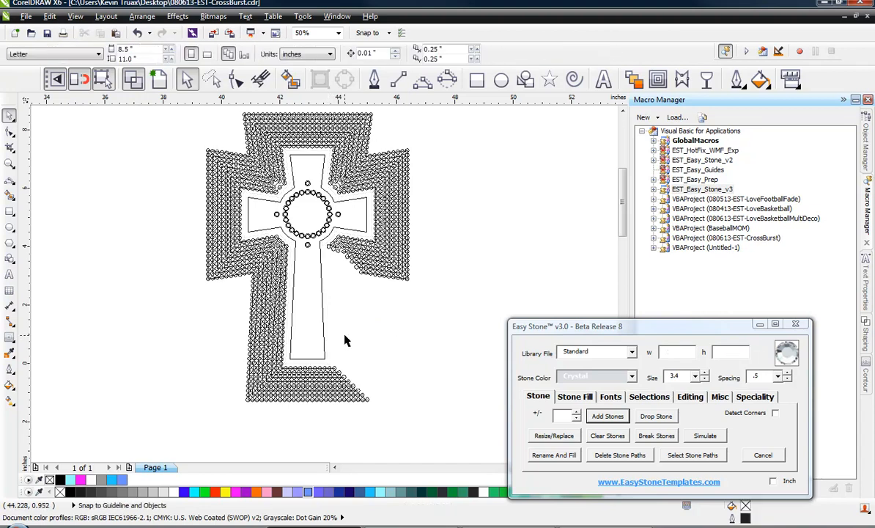
pyautogui.moveTo(315, 424); pyautogui.dragTo(291, 358)
pyautogui.press('Delete')
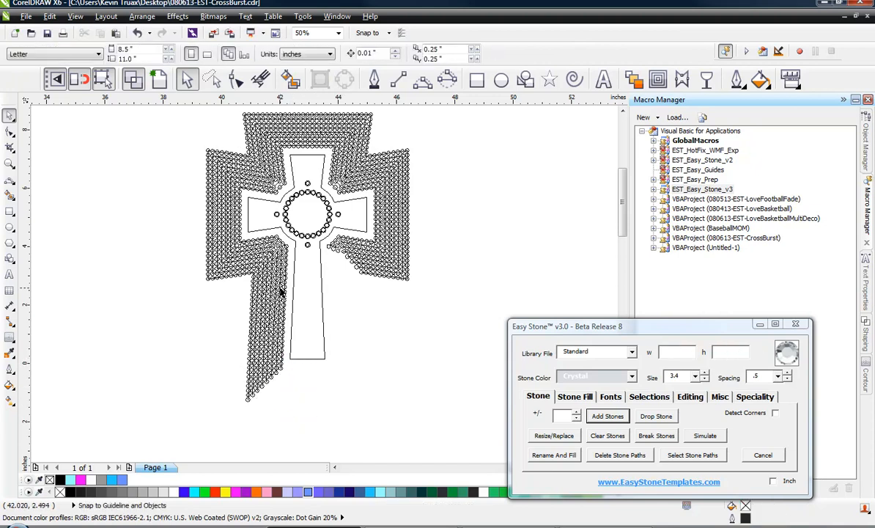
# Delete the stones along the left side of the cross's lower stem and beneath the left arm
pyautogui.moveTo(232, 291); pyautogui.dragTo(289, 323)
pyautogui.press('Delete')
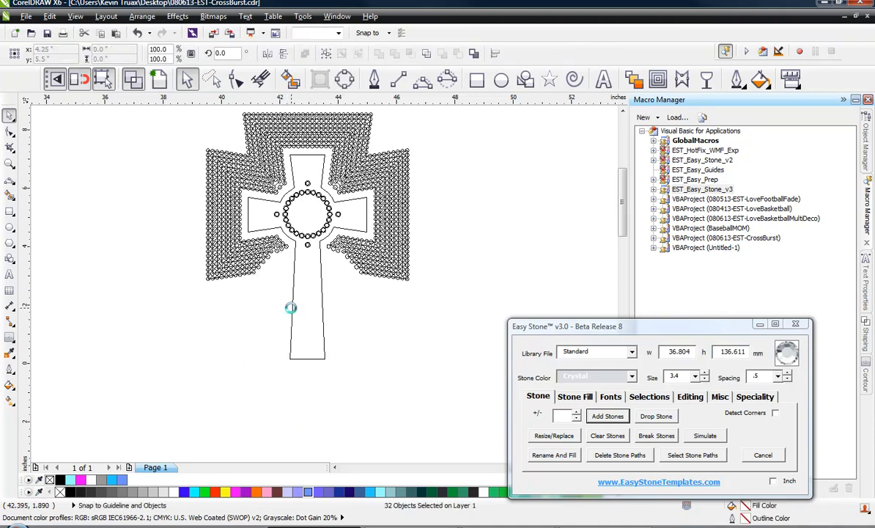
pyautogui.scroll(1, 260, 261)
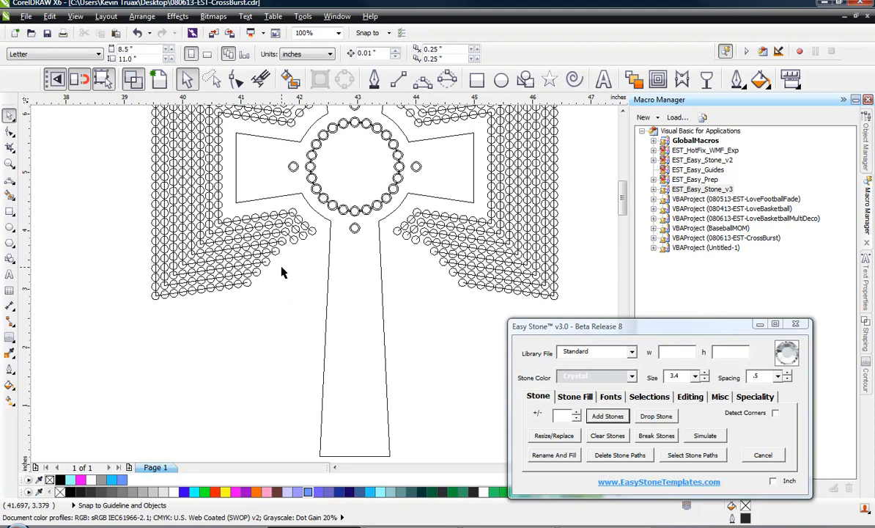
pyautogui.moveTo(227, 300); pyautogui.dragTo(300, 211)
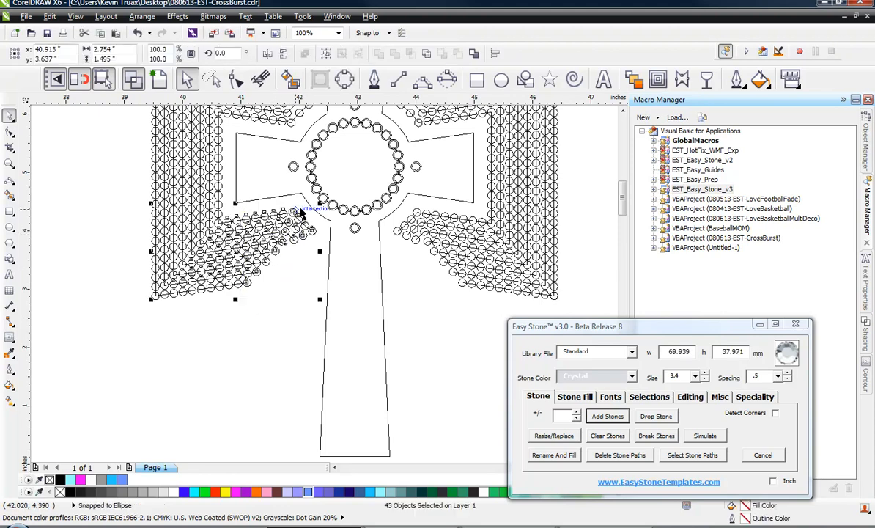
pyautogui.press('Delete')
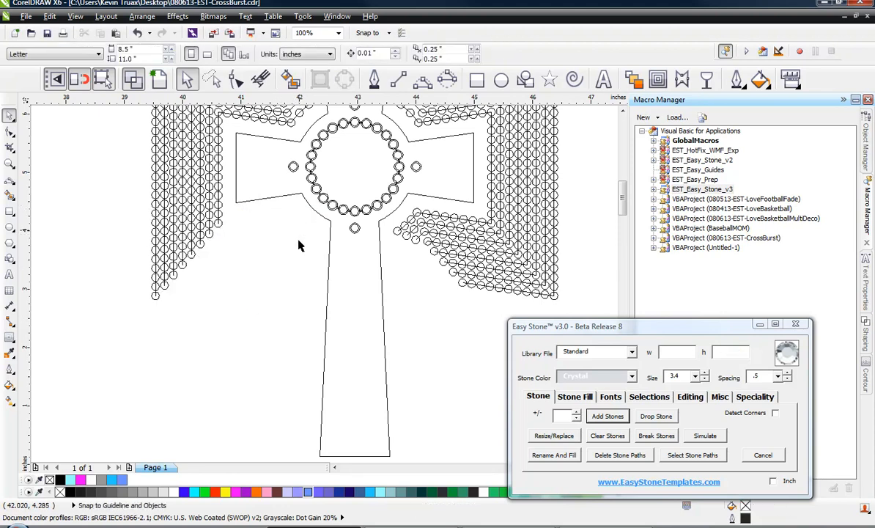
# Delete the stones beneath and beside the cross's right arm
pyautogui.scroll(-1, 304, 246)
pyautogui.scroll(1, 341, 315)
pyautogui.moveTo(300, 331); pyautogui.dragTo(386, 233)
pyautogui.press('Delete')
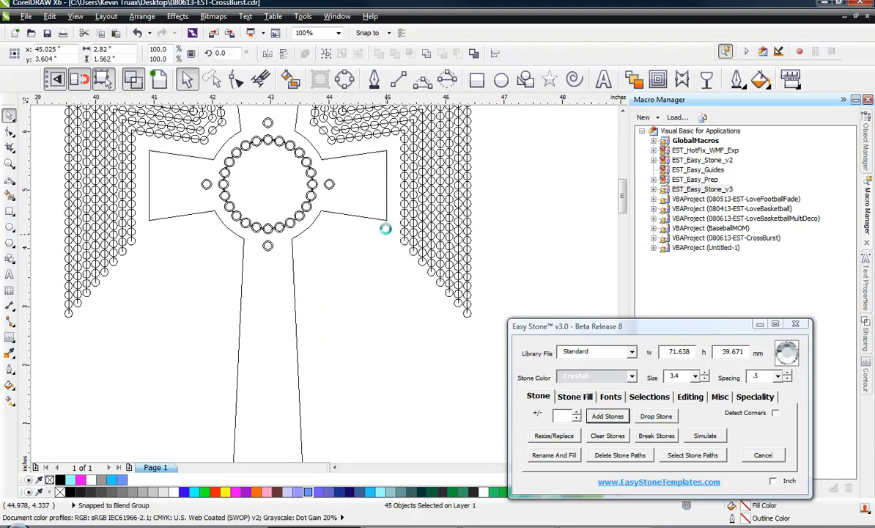
pyautogui.scroll(-1, 271, 253)
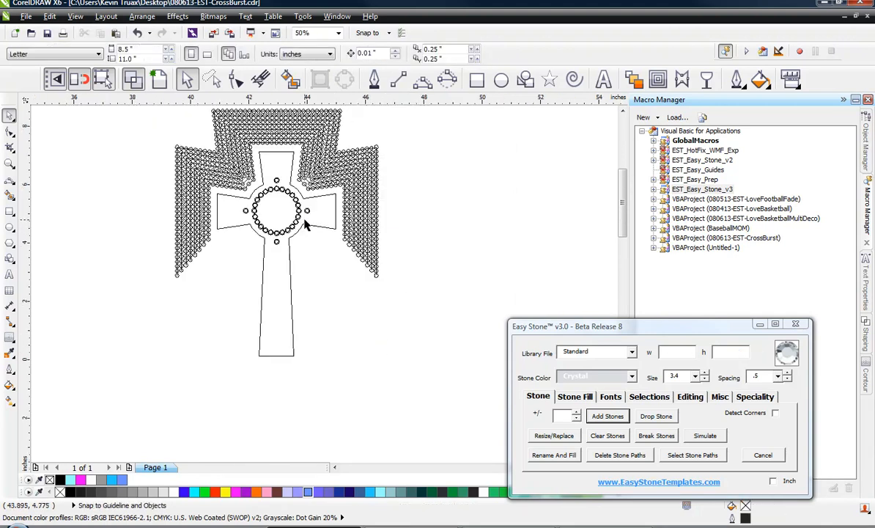
pyautogui.scroll(1, 387, 156)
pyautogui.moveTo(412, 260); pyautogui.dragTo(295, 376)
pyautogui.press('Delete')
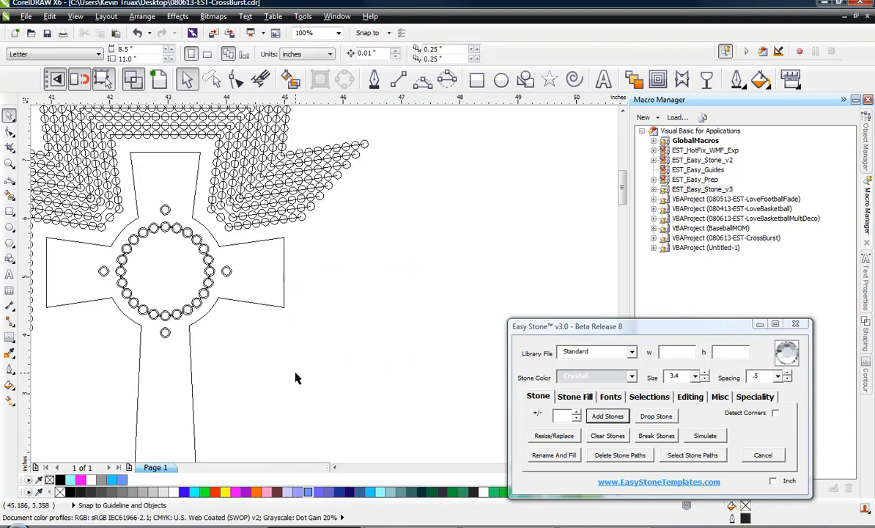
# Delete the remaining stones around the top stem and above the left arm, keeping only the left burst
pyautogui.moveTo(325, 137); pyautogui.dragTo(248, 223)
pyautogui.press('Delete')
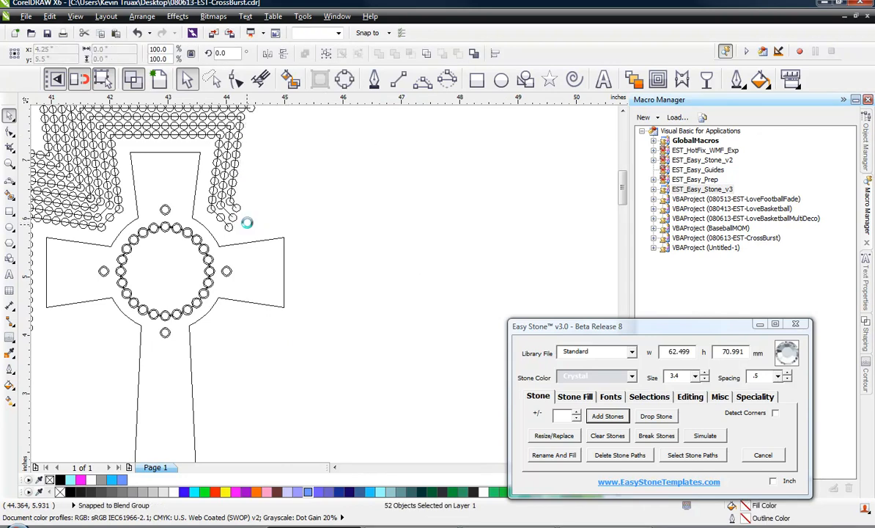
pyautogui.moveTo(263, 213); pyautogui.dragTo(209, 167)
pyautogui.press('Delete')
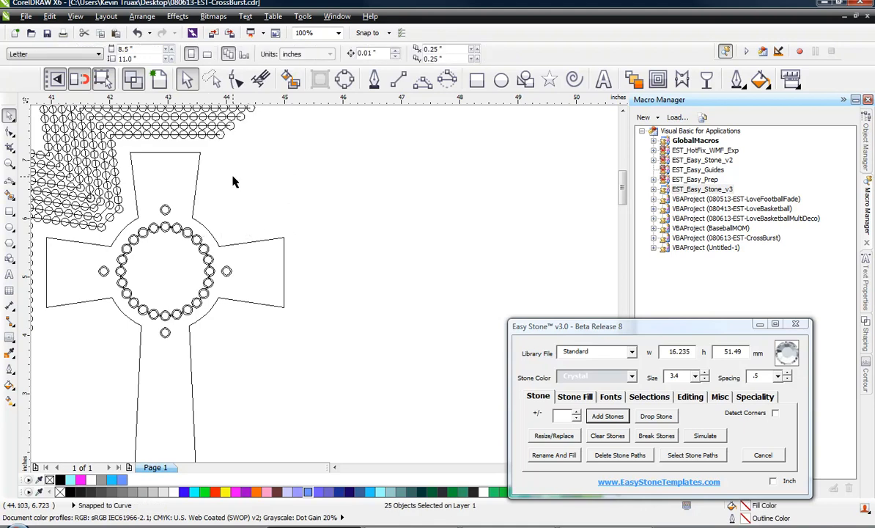
pyautogui.scroll(-2, 256, 324)
pyautogui.scroll(2, 241, 244)
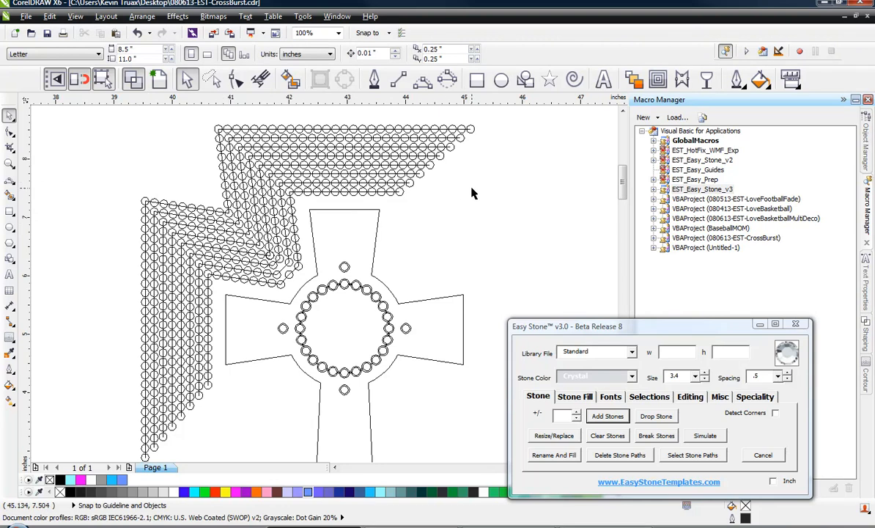
pyautogui.moveTo(491, 118); pyautogui.dragTo(206, 196)
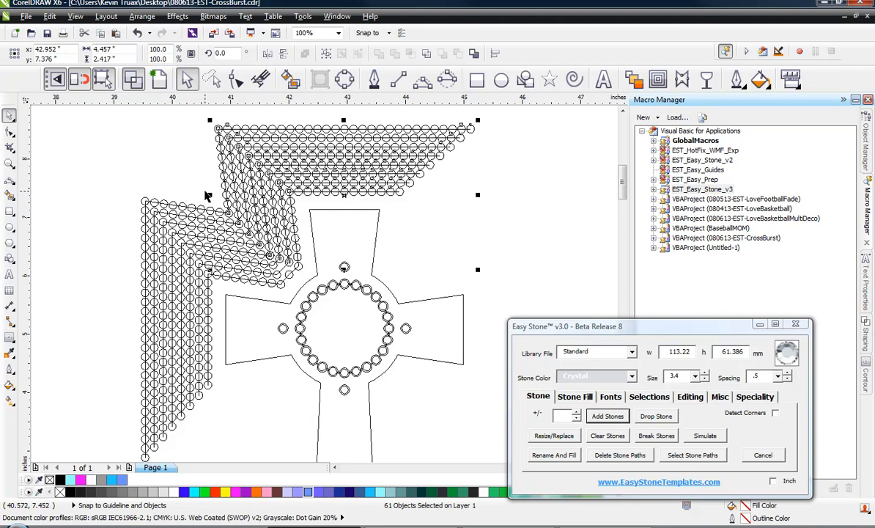
pyautogui.press('Delete')
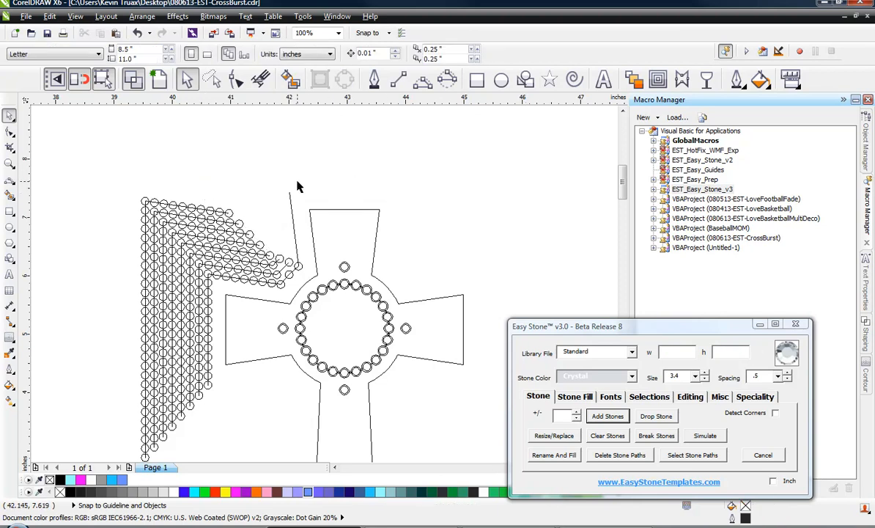
pyautogui.moveTo(297, 186); pyautogui.dragTo(231, 289)
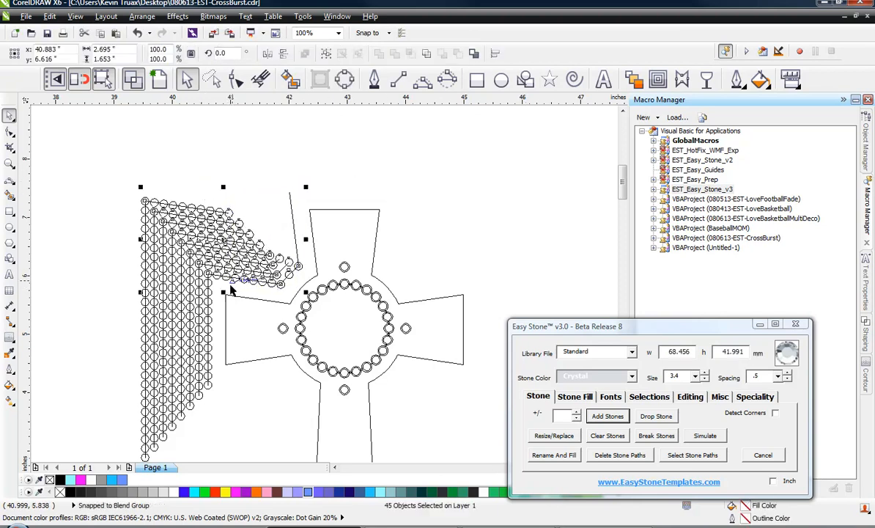
pyautogui.press('Delete')
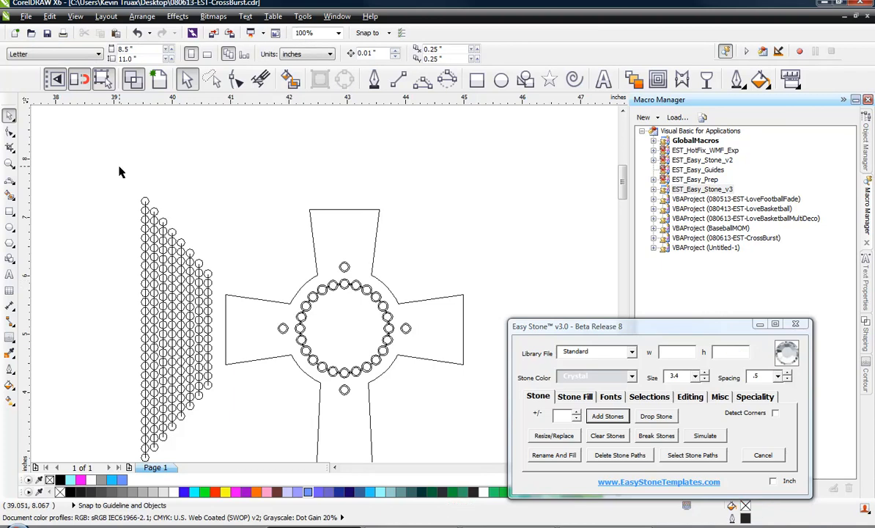
# Select the cross and create a single Island Fill offset path around it with a 3.9 offset
pyautogui.scroll(-2, 301, 222)
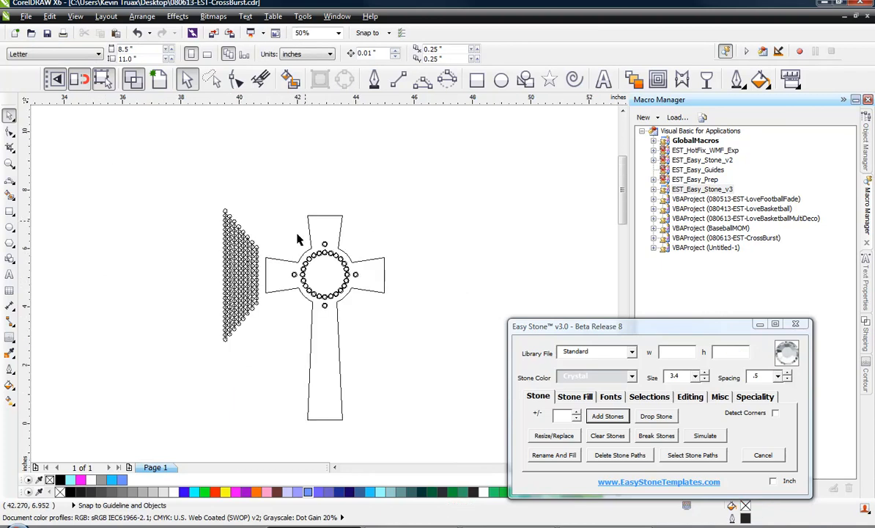
pyautogui.scroll(2, 270, 290)
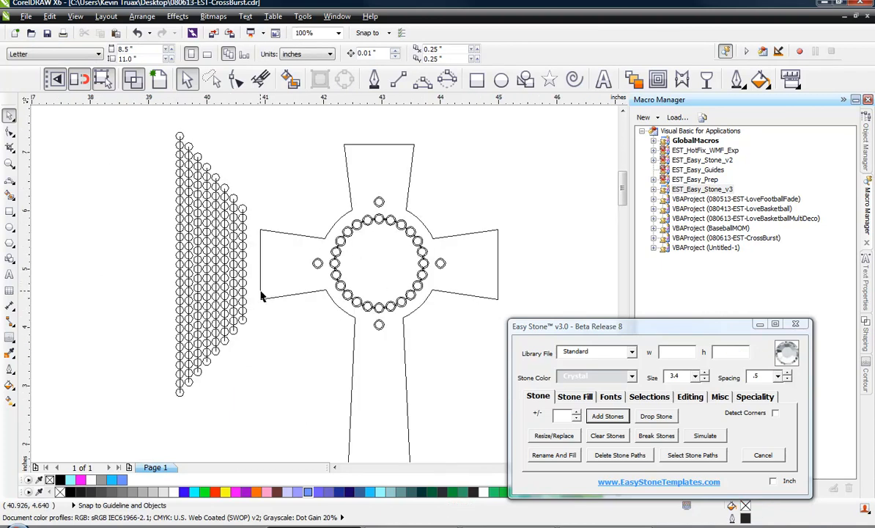
pyautogui.click(261, 273)
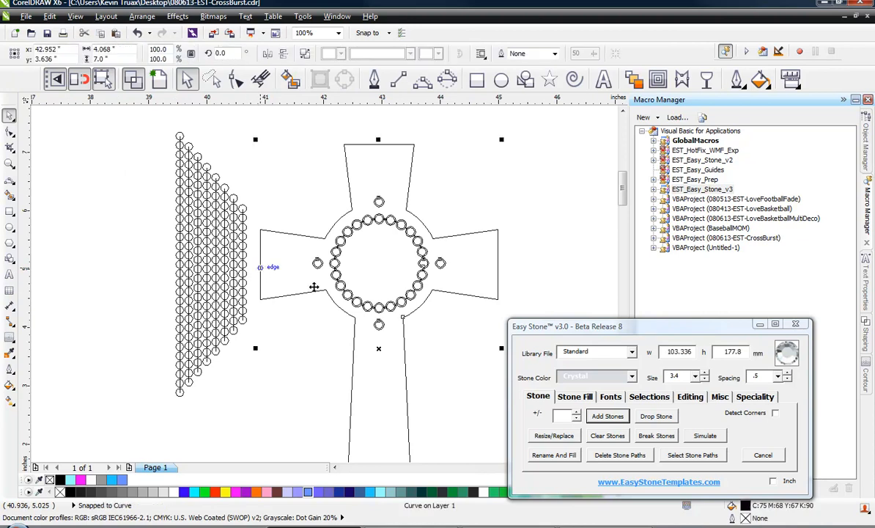
pyautogui.click(585, 396)
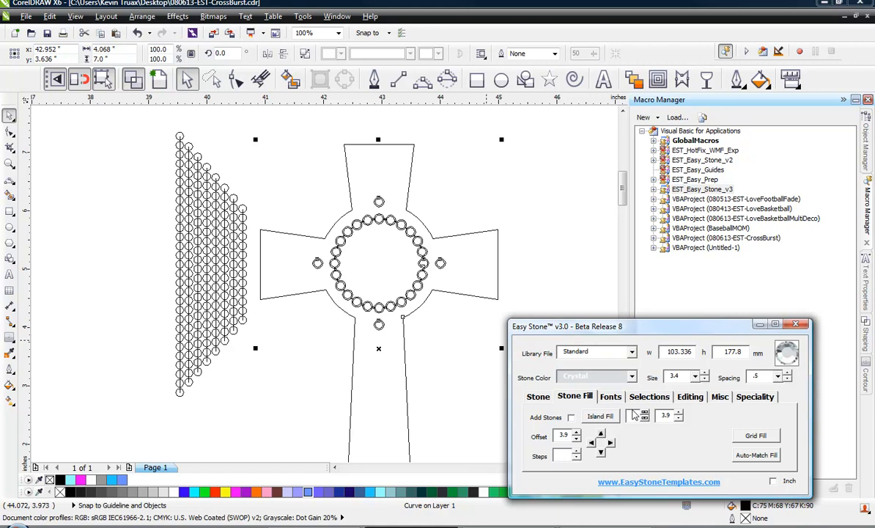
pyautogui.click(601, 417)
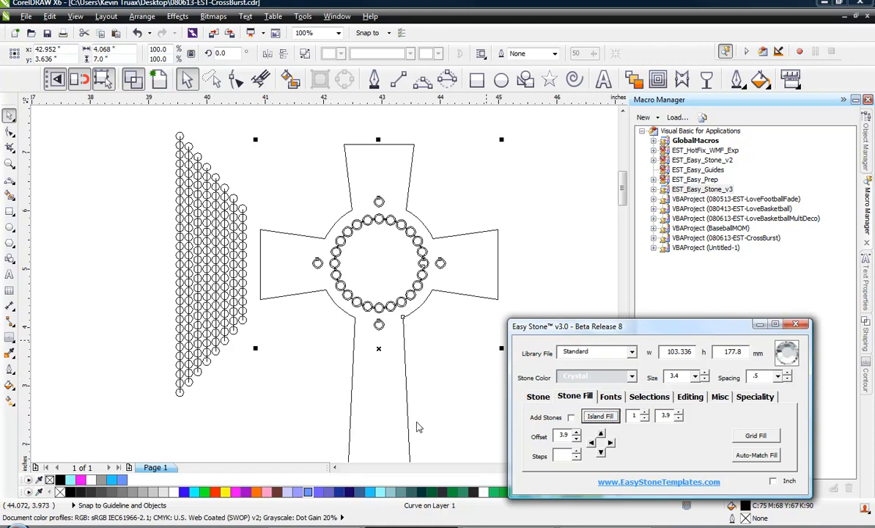
pyautogui.click(317, 302)
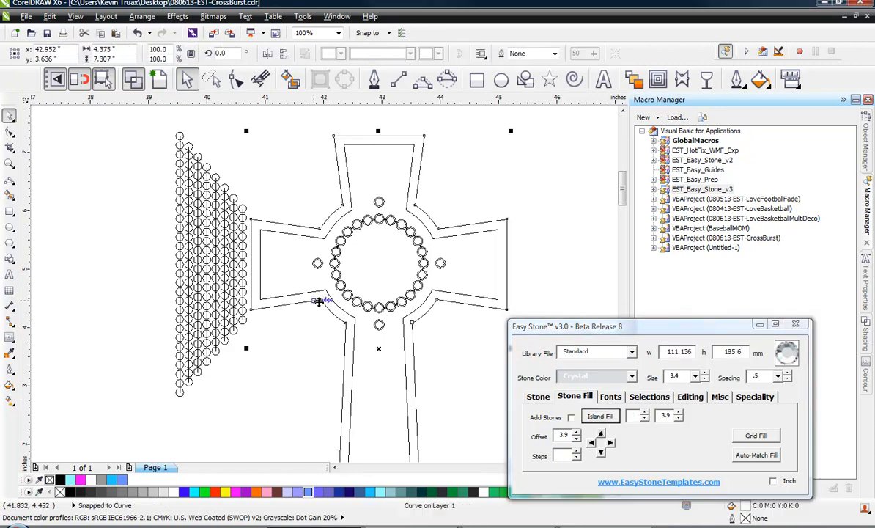
# Add stones along the new outline path around the cross
pyautogui.click(537, 396)
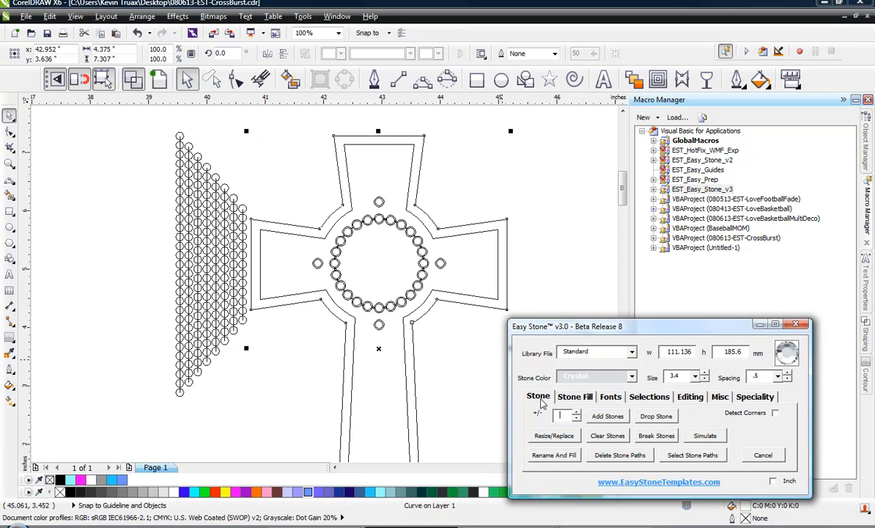
pyautogui.click(600, 416)
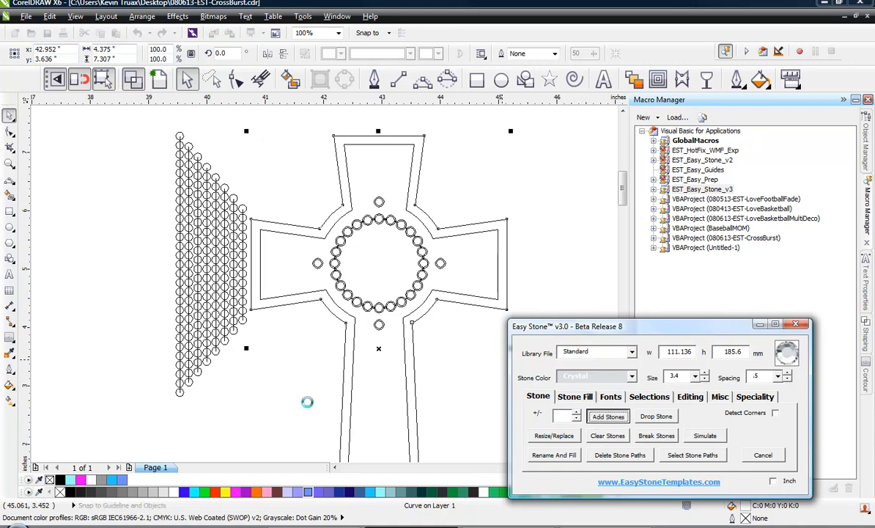
pyautogui.click(121, 277)
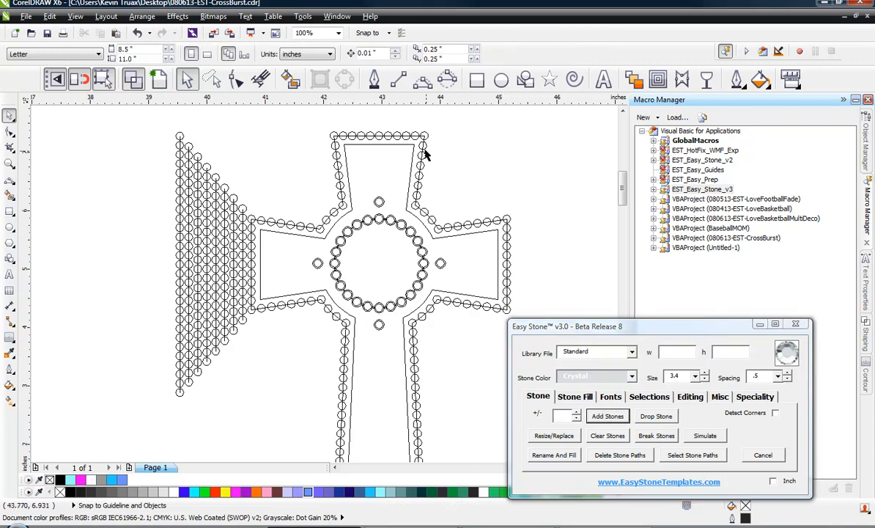
# Select the left burst stone lines and add stones to them with a +/- value of 11
pyautogui.click(279, 296)
pyautogui.click(264, 350)
pyautogui.click(241, 262)
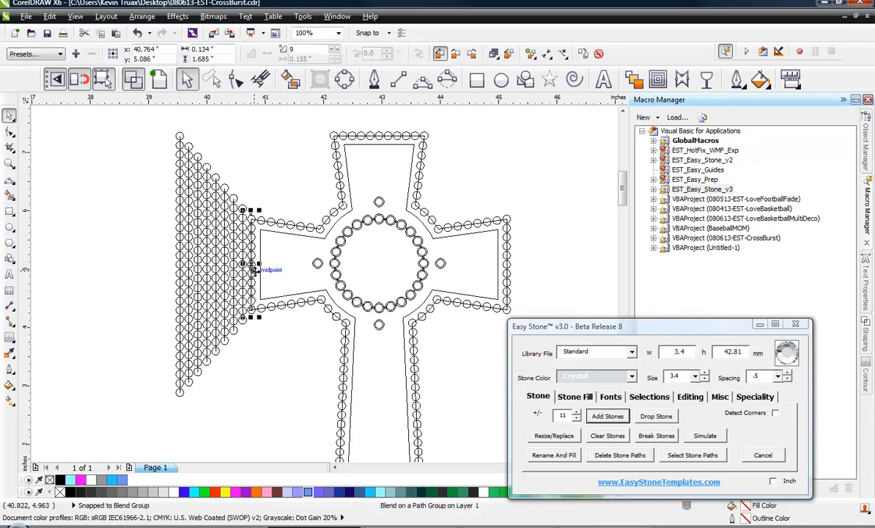
pyautogui.click(143, 238)
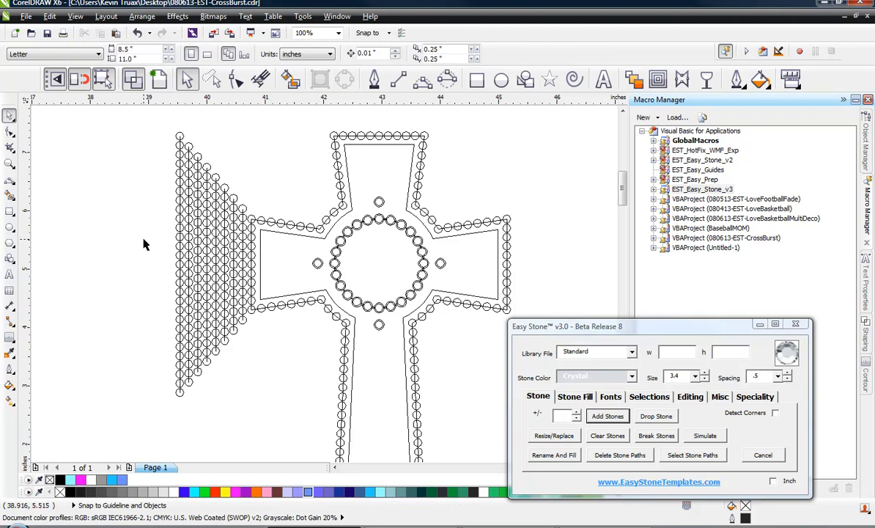
pyautogui.moveTo(141, 228); pyautogui.dragTo(256, 286)
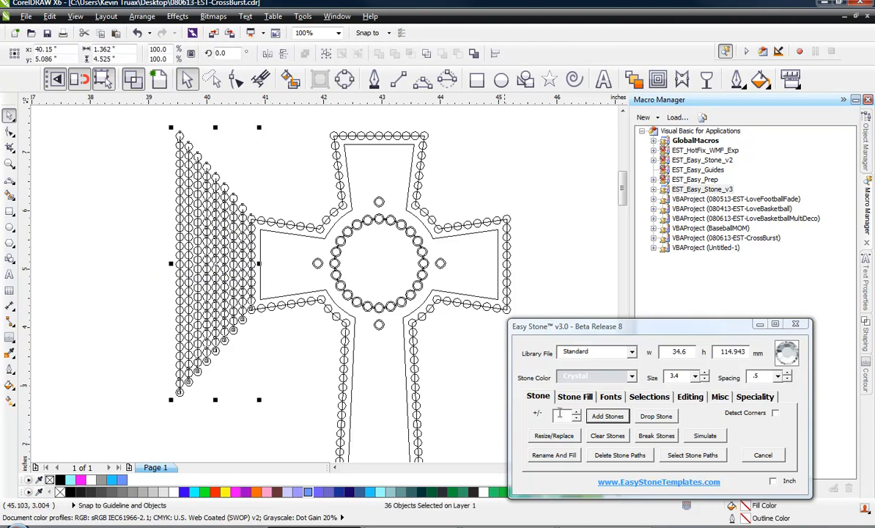
pyautogui.write('11')
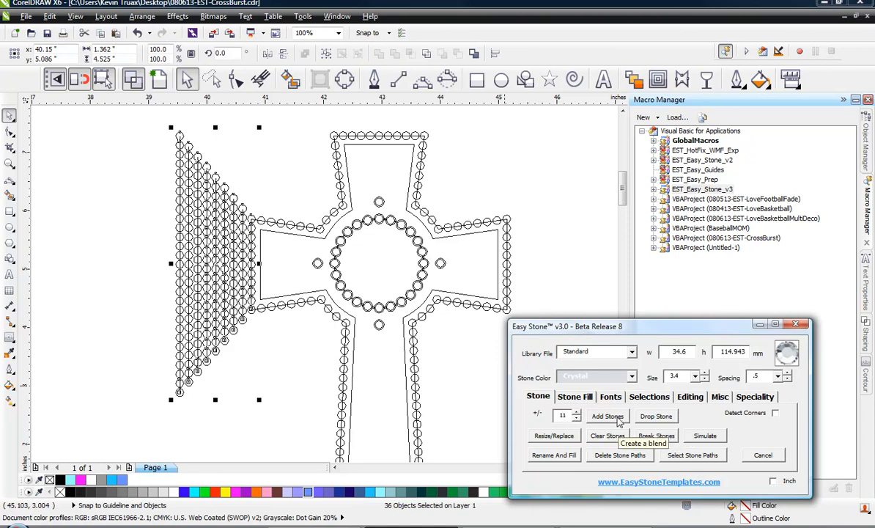
pyautogui.click(614, 417)
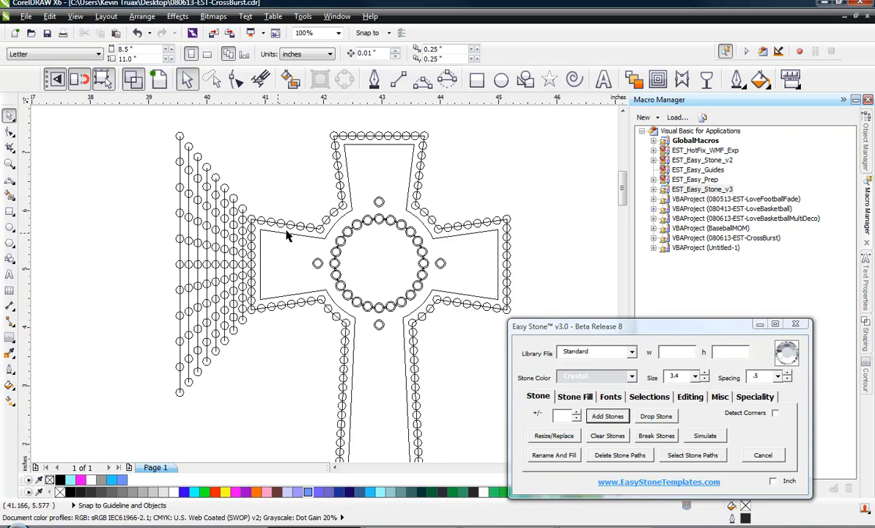
# Select the whole design and delete all stone paths
pyautogui.scroll(-3, 286, 234)
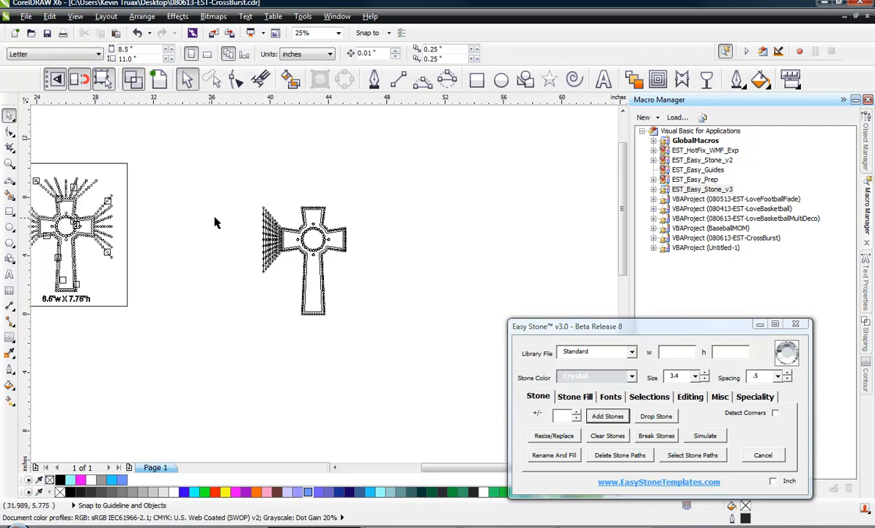
pyautogui.scroll(3, 341, 237)
pyautogui.scroll(-2, 307, 233)
pyautogui.scroll(1, 376, 219)
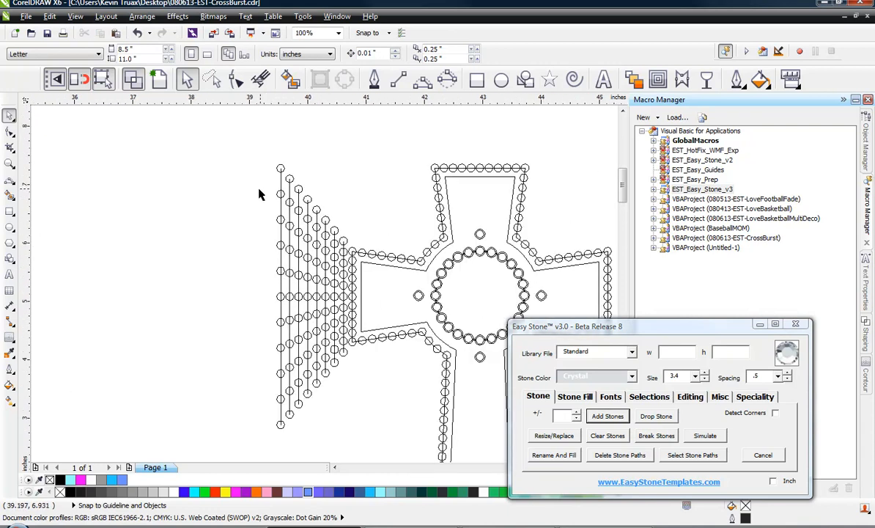
pyautogui.scroll(-1, 234, 162)
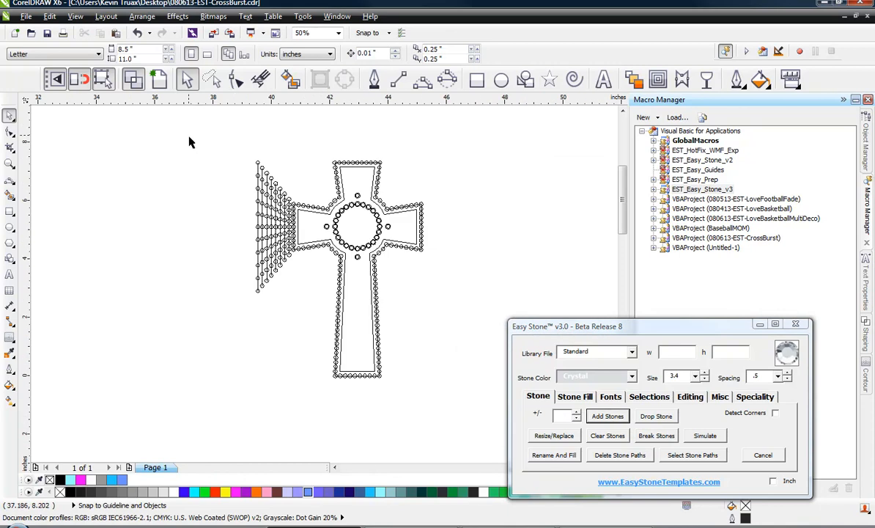
pyautogui.moveTo(189, 142); pyautogui.dragTo(469, 414)
pyautogui.click(628, 455)
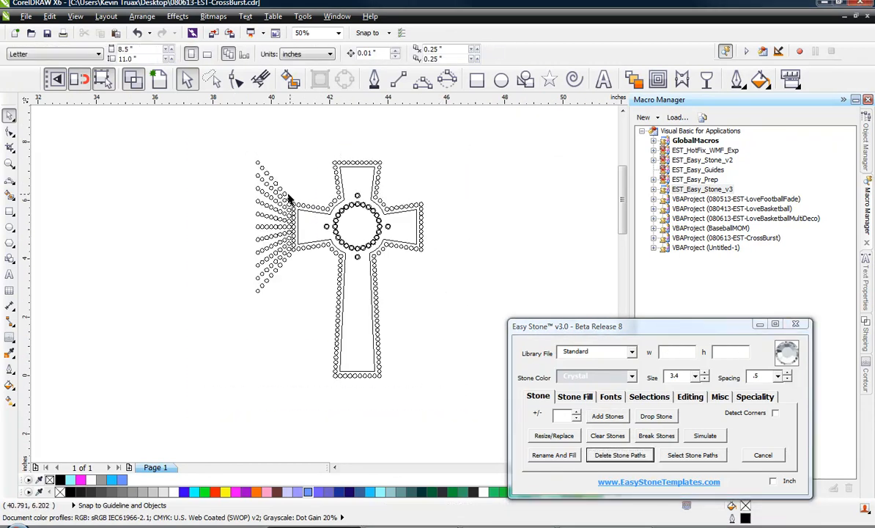
# Switch to the filled view, zoom into the left burst, and recolor the four stones of its top diagonal line to Capri Blue
pyautogui.scroll(1, 286, 195)
pyautogui.click(161, 82)
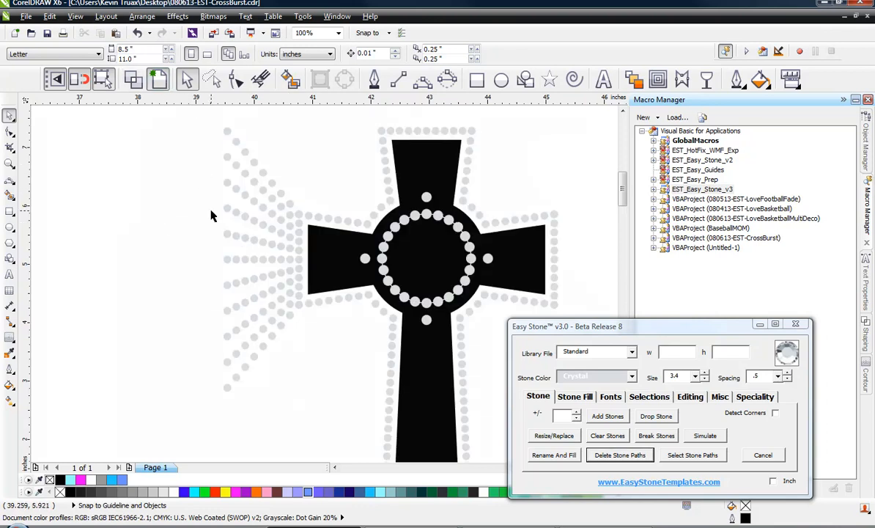
pyautogui.scroll(1, 290, 187)
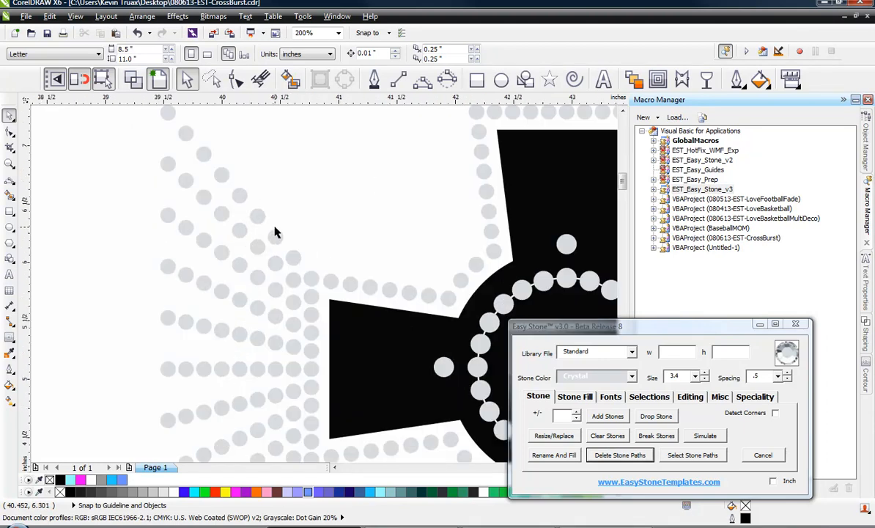
pyautogui.click(298, 258)
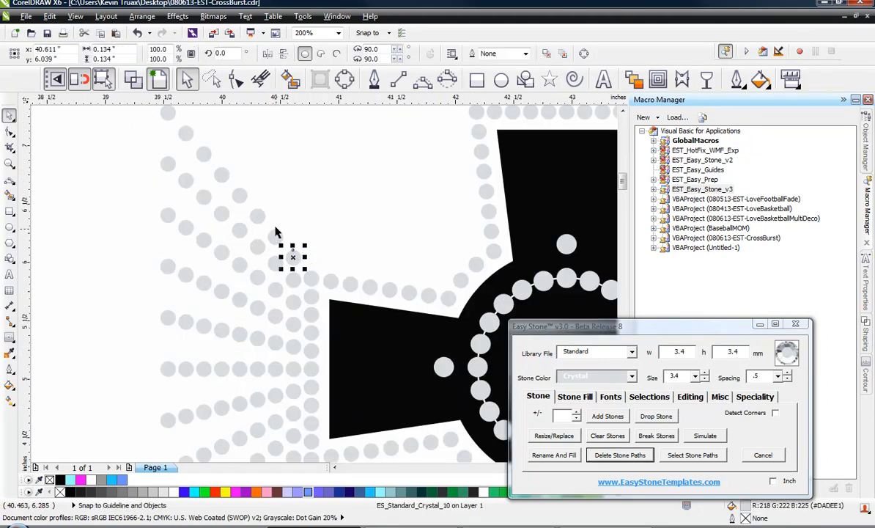
pyautogui.keyDown('shift'); pyautogui.click(255, 211); pyautogui.keyUp('shift')
pyautogui.keyDown('shift'); pyautogui.click(225, 176); pyautogui.keyUp('shift')
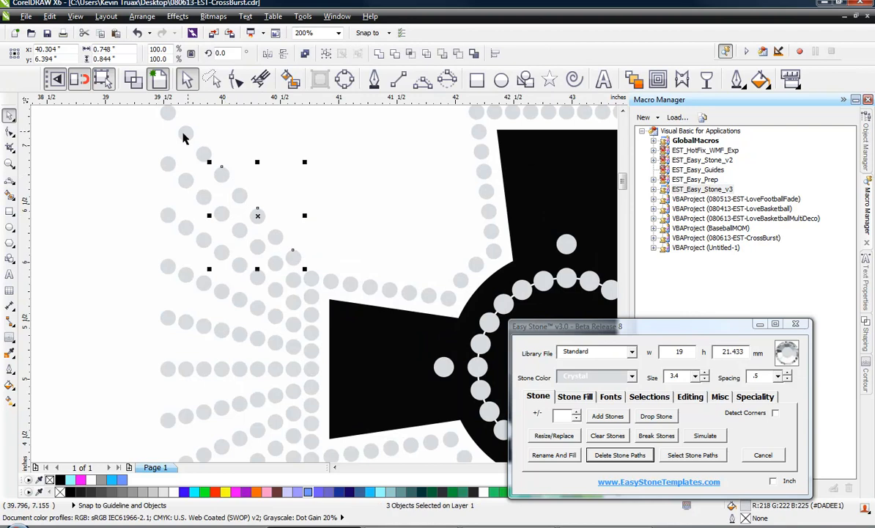
pyautogui.keyDown('shift'); pyautogui.click(187, 133); pyautogui.keyUp('shift')
pyautogui.click(590, 376)
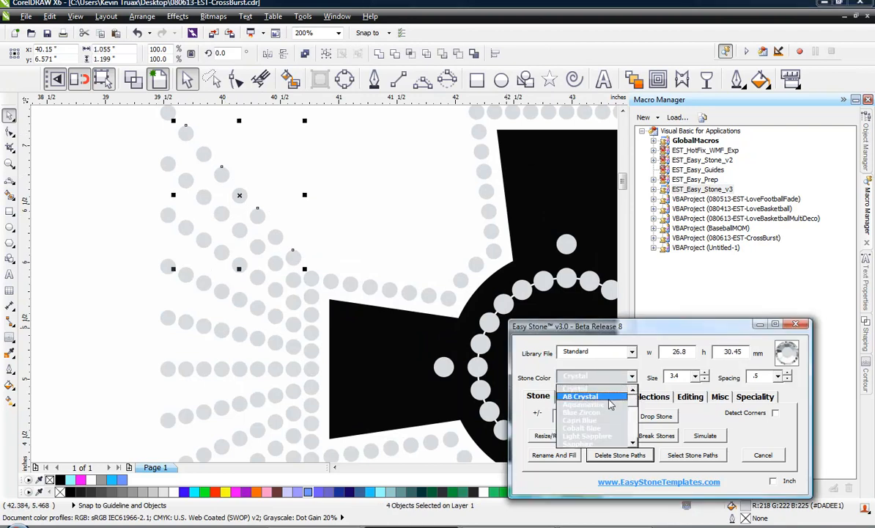
pyautogui.click(600, 420)
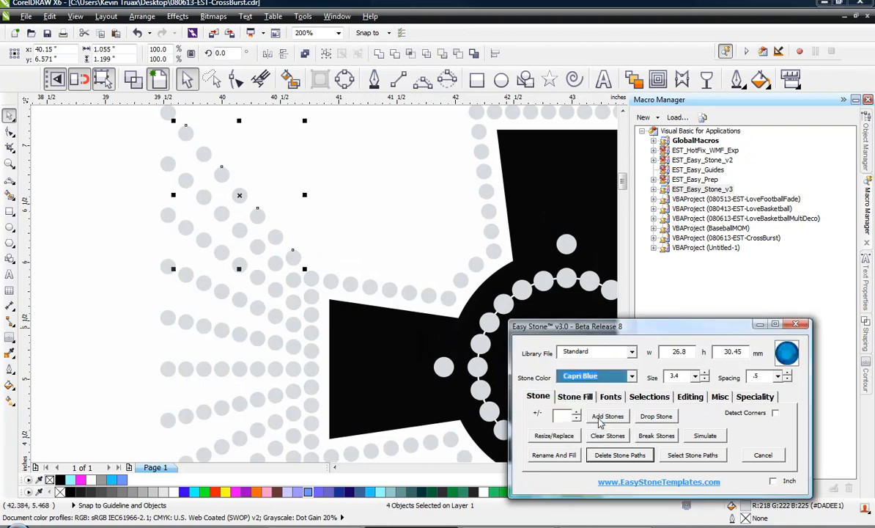
pyautogui.click(567, 456)
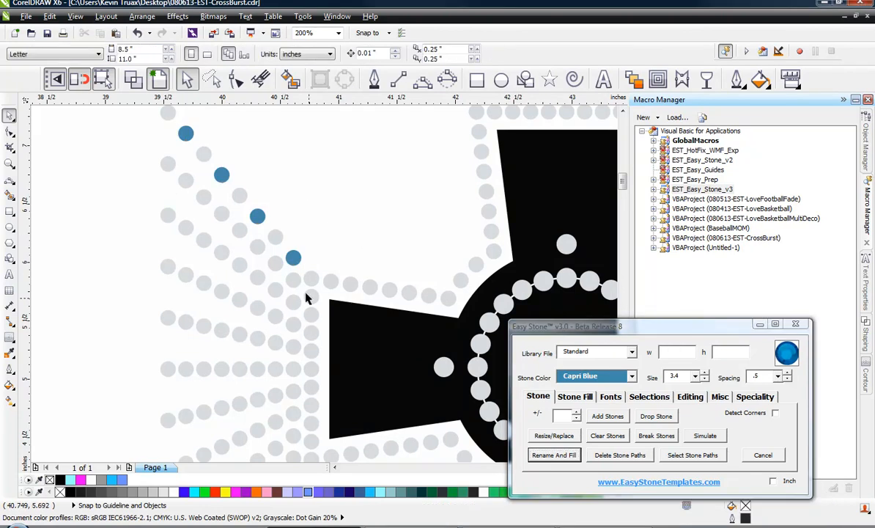
# Recolor the four stones of the second diagonal burst line to Capri Blue
pyautogui.click(290, 281)
pyautogui.keyDown('shift'); pyautogui.click(260, 248); pyautogui.keyUp('shift')
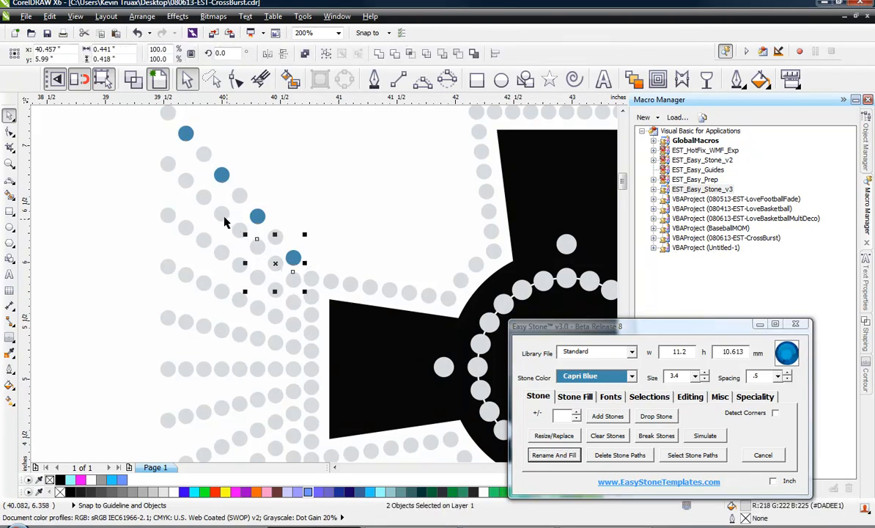
pyautogui.keyDown('shift'); pyautogui.click(209, 207); pyautogui.keyUp('shift')
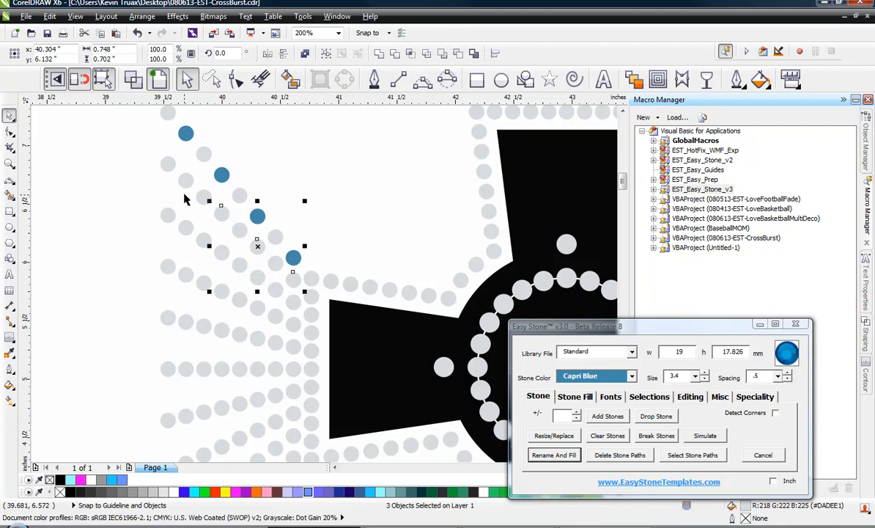
pyautogui.keyDown('shift'); pyautogui.click(178, 178); pyautogui.keyUp('shift')
pyautogui.click(570, 457)
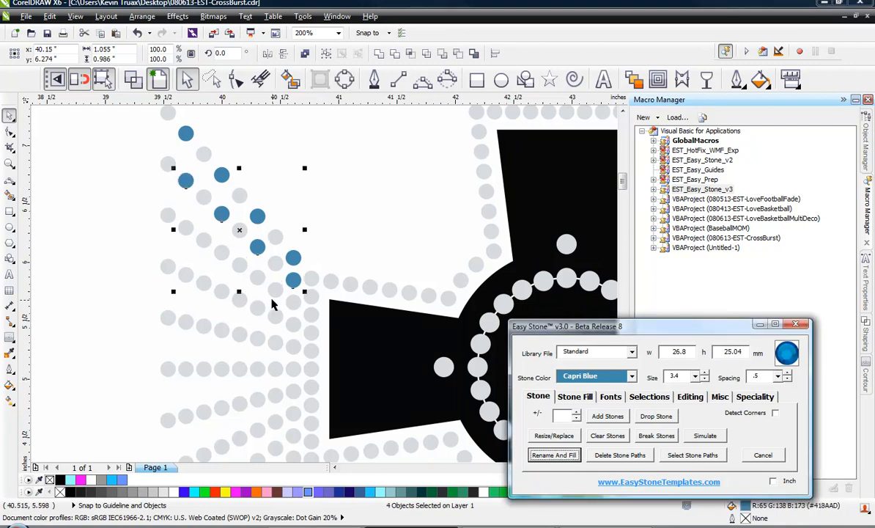
# Recolor the four stones of the third diagonal burst line to Capri Blue
pyautogui.click(288, 299)
pyautogui.keyDown('shift'); pyautogui.click(257, 277); pyautogui.keyUp('shift')
pyautogui.keyDown('shift'); pyautogui.click(221, 249); pyautogui.keyUp('shift')
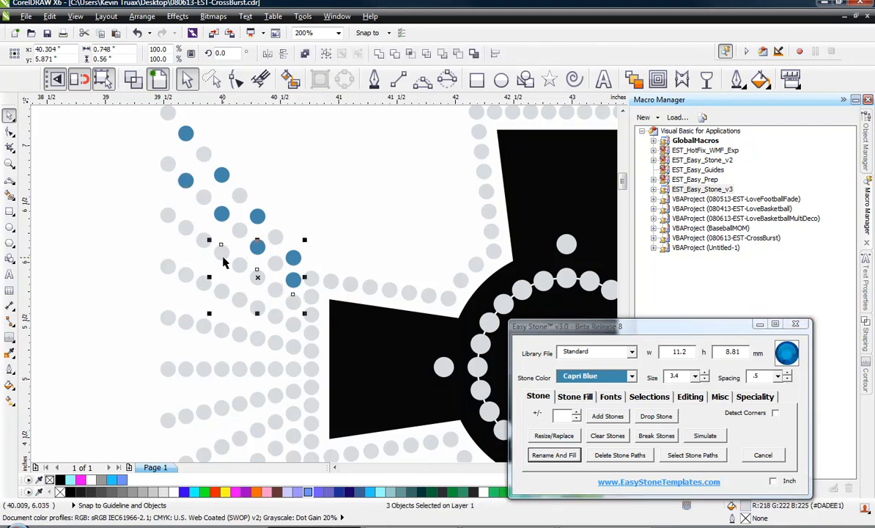
pyautogui.keyDown('shift'); pyautogui.click(185, 233); pyautogui.keyUp('shift')
pyautogui.click(543, 450)
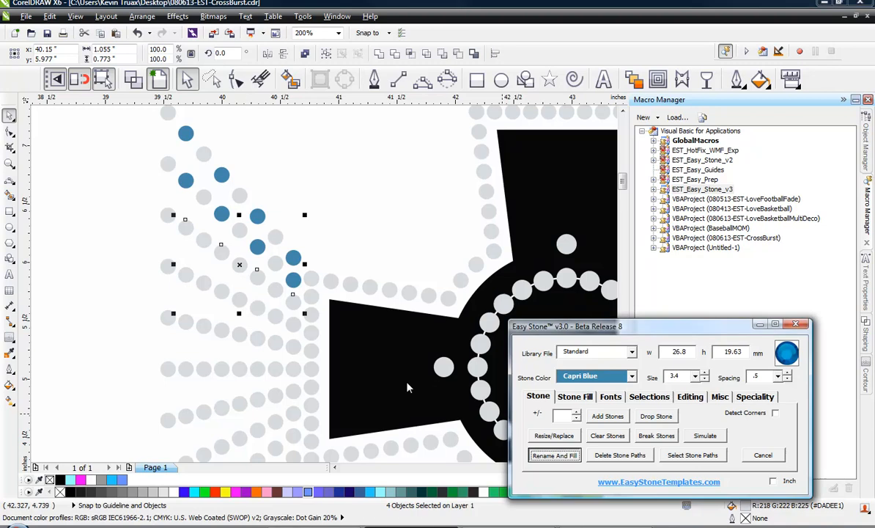
# Recolor the four stones of the fourth diagonal burst line to Capri Blue
pyautogui.click(292, 322)
pyautogui.keyDown('shift'); pyautogui.click(239, 300); pyautogui.keyUp('shift')
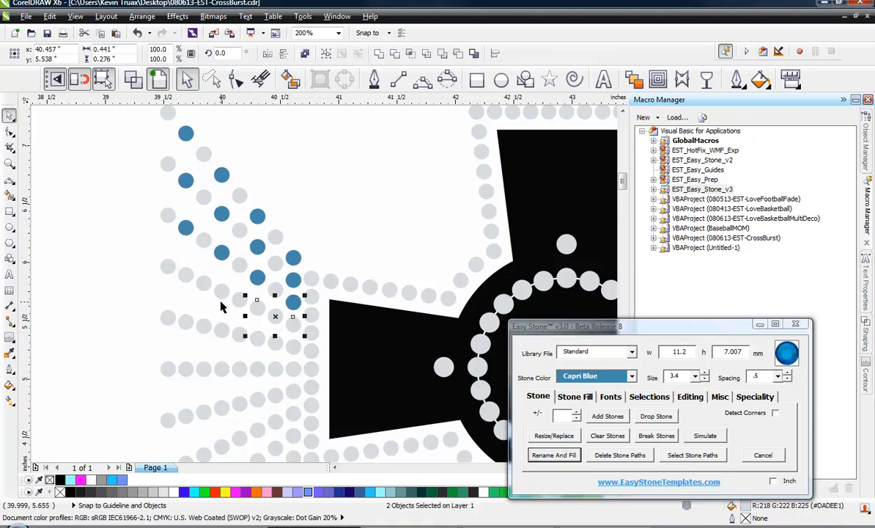
pyautogui.keyDown('shift'); pyautogui.click(220, 293); pyautogui.keyUp('shift')
pyautogui.keyDown('shift'); pyautogui.click(186, 278); pyautogui.keyUp('shift')
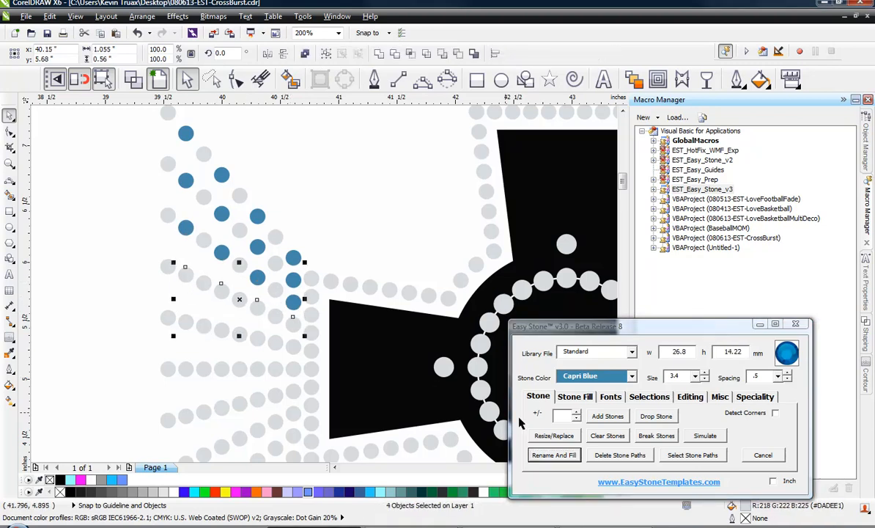
pyautogui.click(553, 454)
# Recolor the four stones of the fifth burst line, just above the middle line, to Capri Blue
pyautogui.click(309, 354)
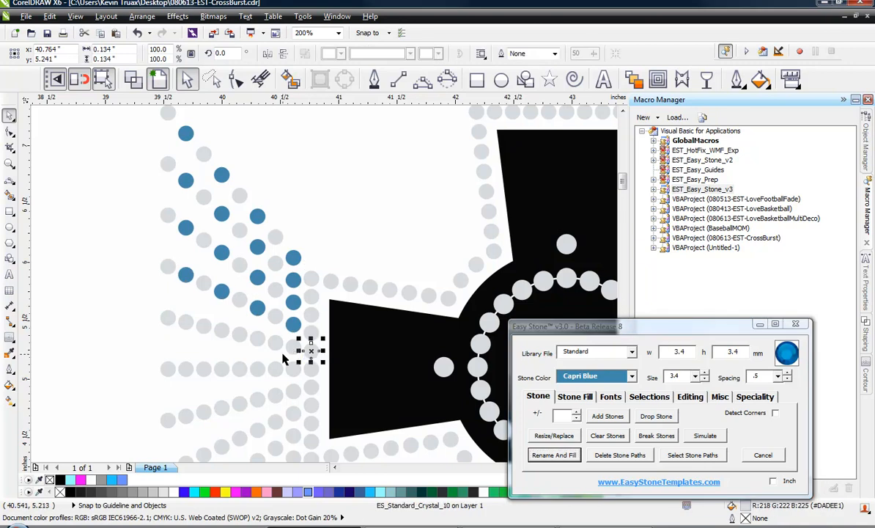
pyautogui.click(290, 348)
pyautogui.keyDown('shift'); pyautogui.click(257, 337); pyautogui.keyUp('shift')
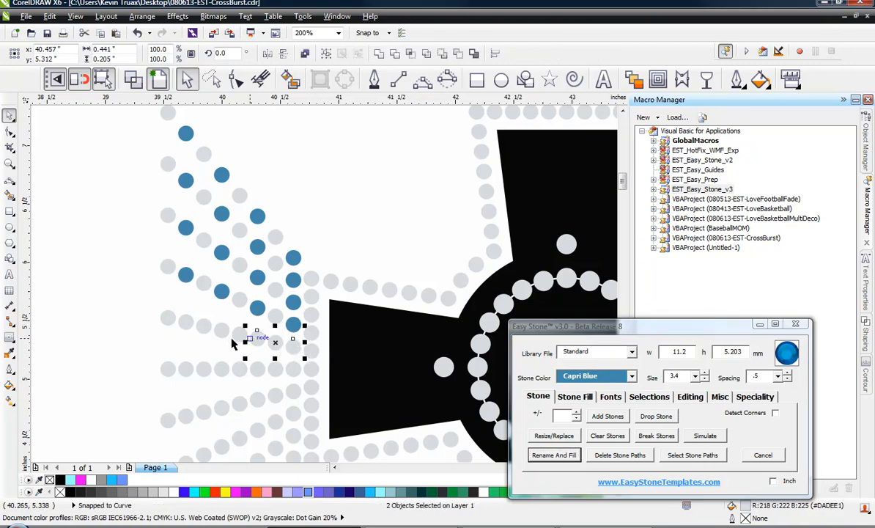
pyautogui.keyDown('shift'); pyautogui.click(221, 331); pyautogui.keyUp('shift')
pyautogui.keyDown('shift'); pyautogui.click(186, 324); pyautogui.keyUp('shift')
pyautogui.click(551, 455)
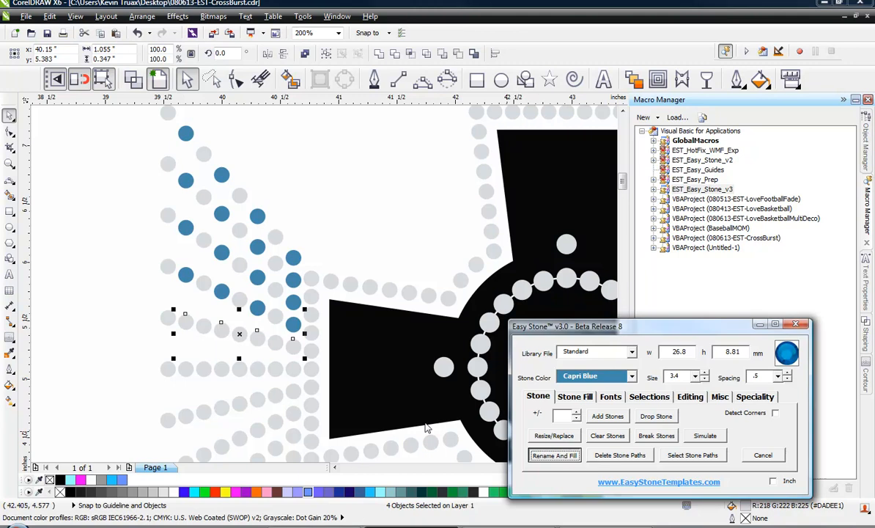
# Delete the lower half of the left burst below the horizontal middle stone line
pyautogui.scroll(-2, 320, 260)
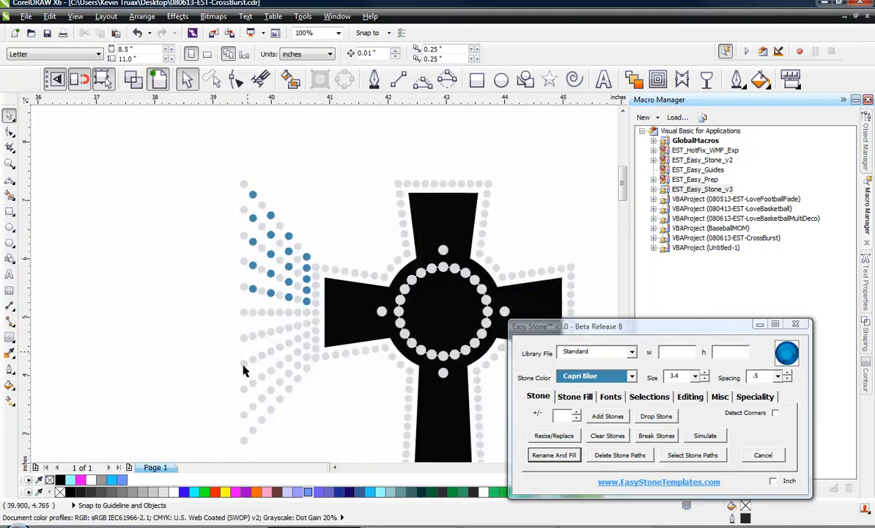
pyautogui.moveTo(227, 451); pyautogui.dragTo(311, 321)
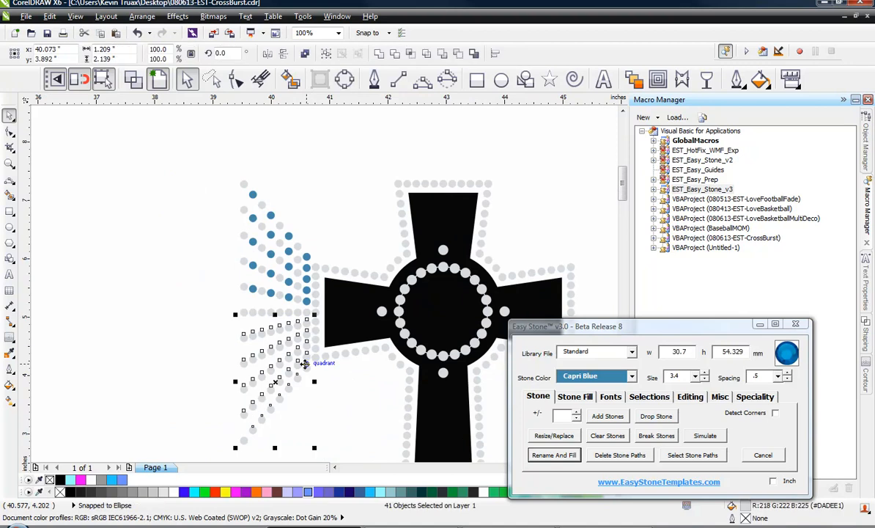
pyautogui.press('Delete')
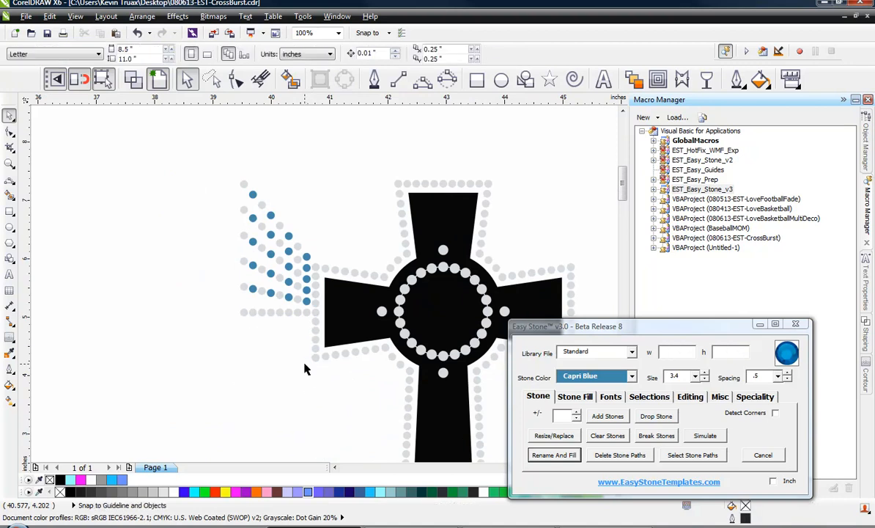
# Mirror a copy of the upper burst half downward and align it below the middle stone line
pyautogui.moveTo(204, 151); pyautogui.dragTo(312, 313)
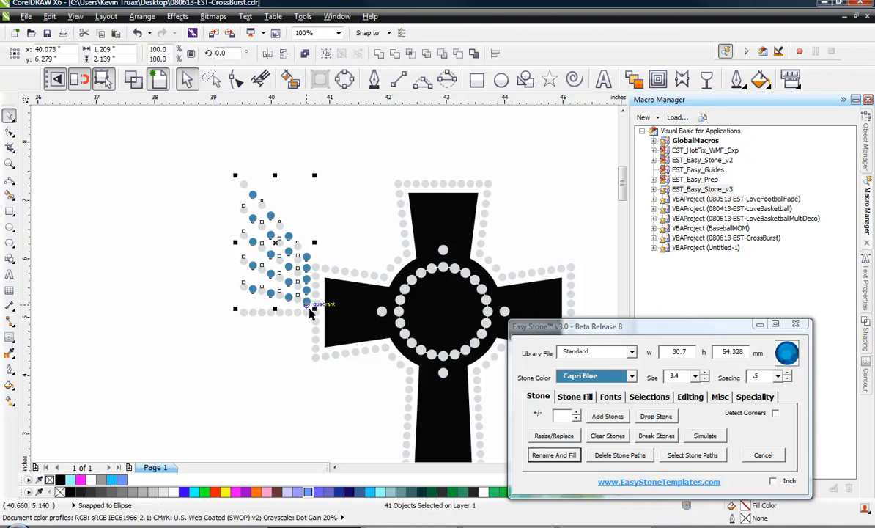
pyautogui.keyDown('shift'); pyautogui.click(275, 318); pyautogui.keyUp('shift')
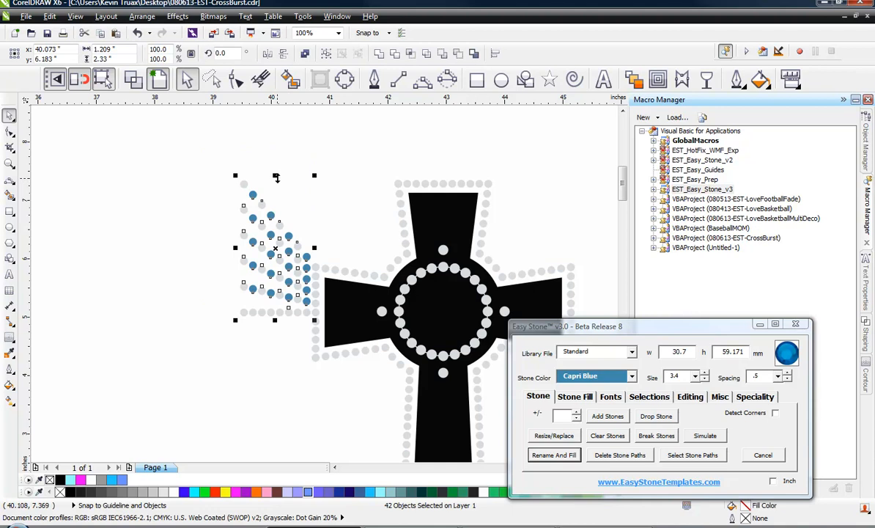
pyautogui.moveTo(275, 176); pyautogui.dragTo(283, 349)
pyautogui.press('ctrl')
pyautogui.scroll(2, 286, 322)
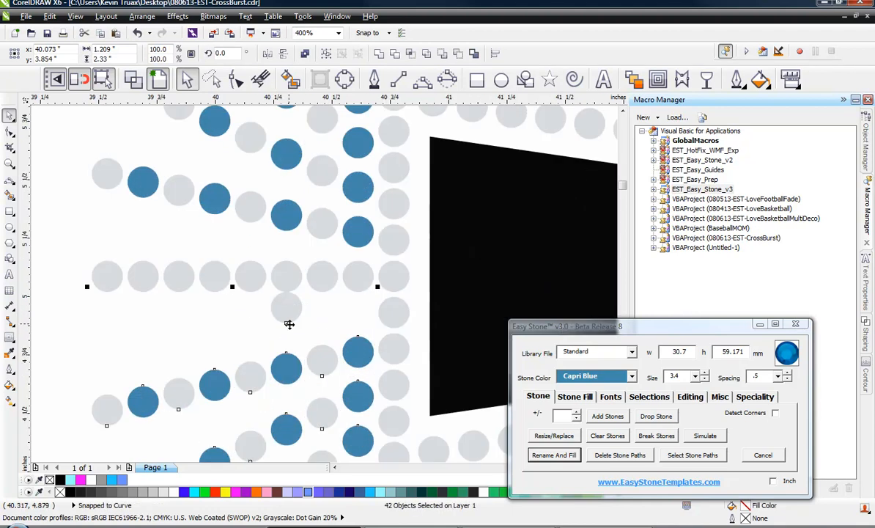
pyautogui.moveTo(286, 305); pyautogui.dragTo(285, 276)
pyautogui.scroll(-1, 305, 222)
pyautogui.click(169, 273)
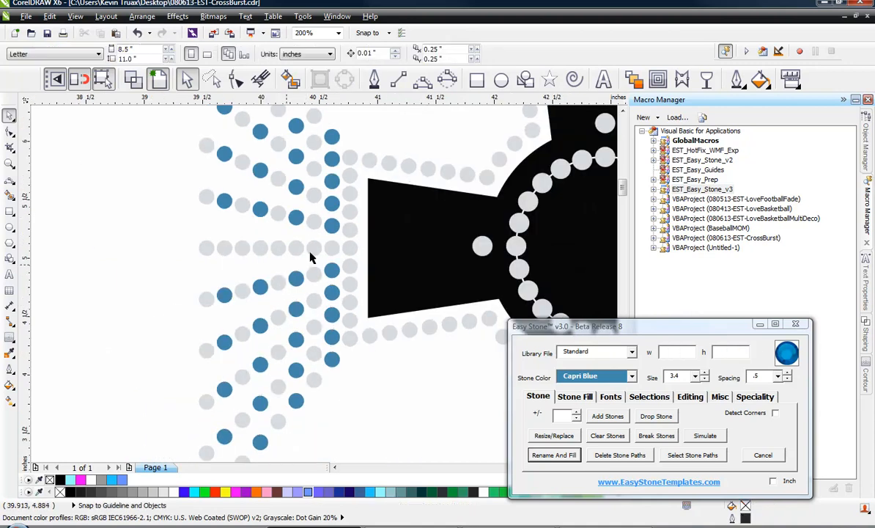
# Mirror a copy of the whole left burst across the cross to its right side, aligning it on the cross's top stone
pyautogui.scroll(-1, 314, 247)
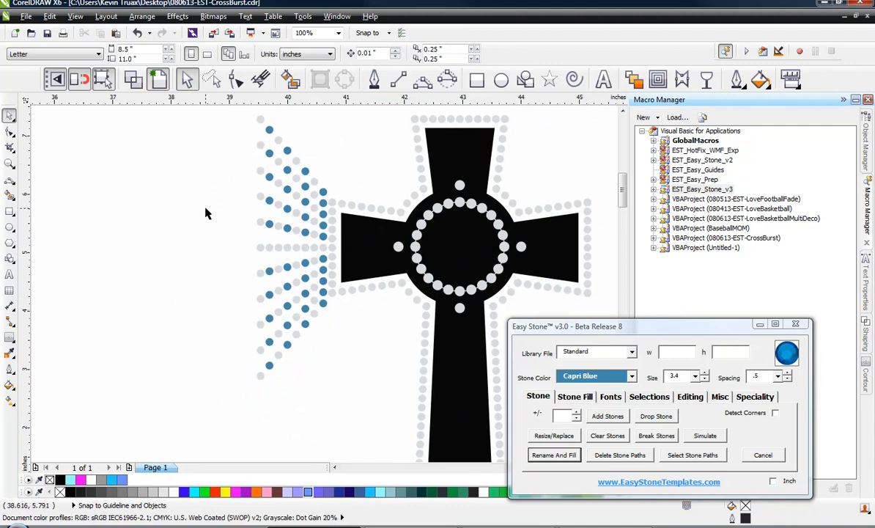
pyautogui.scroll(-2, 205, 213)
pyautogui.scroll(2, 235, 183)
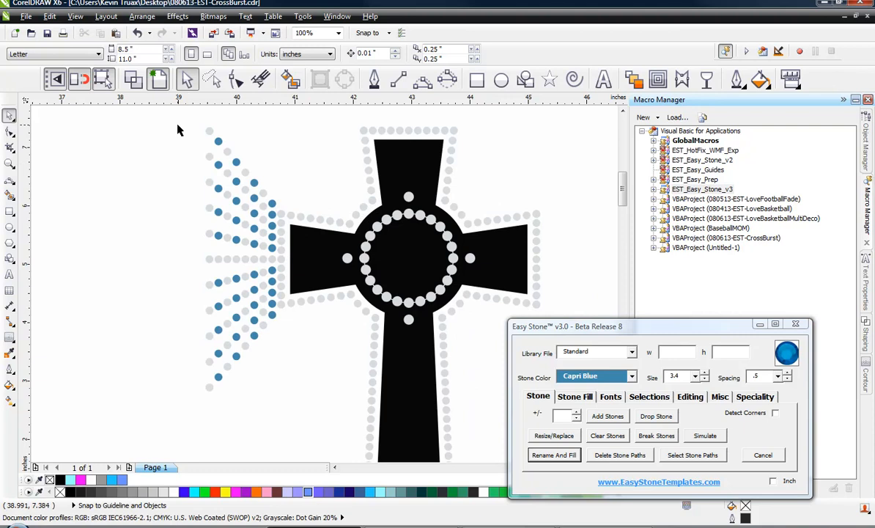
pyautogui.moveTo(177, 126); pyautogui.dragTo(280, 407)
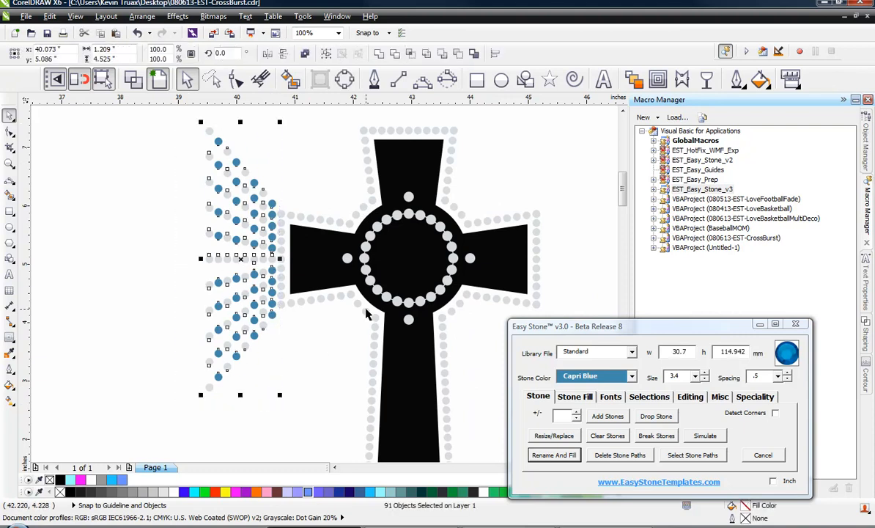
pyautogui.keyDown('shift'); pyautogui.click(408, 197); pyautogui.keyUp('shift')
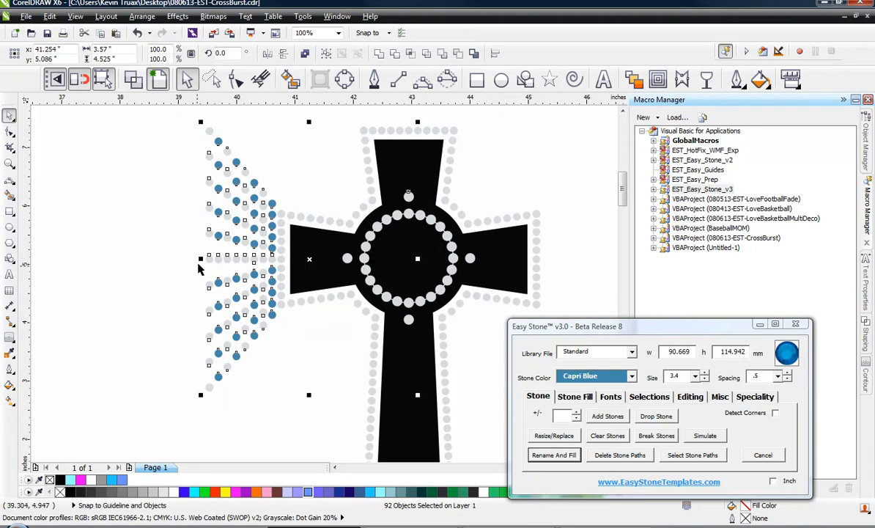
pyautogui.moveTo(199, 260); pyautogui.dragTo(520, 277)
pyautogui.scroll(4, 416, 189)
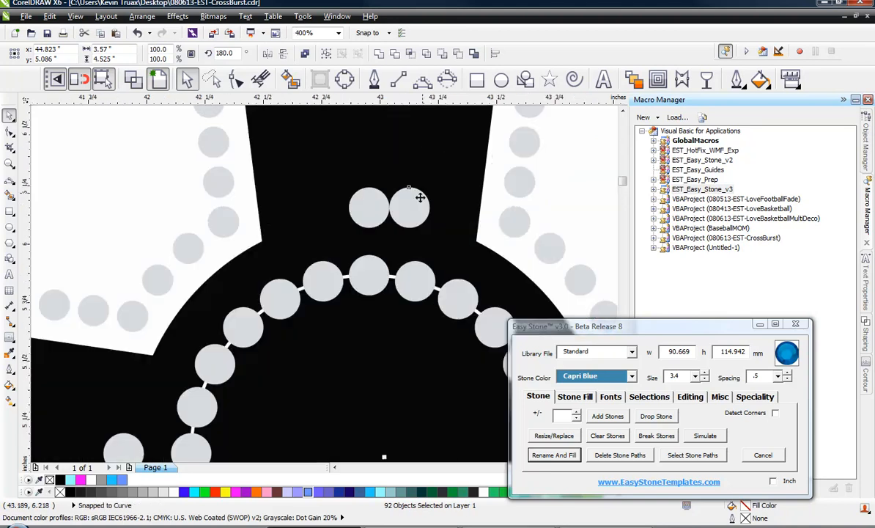
pyautogui.moveTo(414, 209); pyautogui.dragTo(370, 208)
pyautogui.scroll(-4, 330, 192)
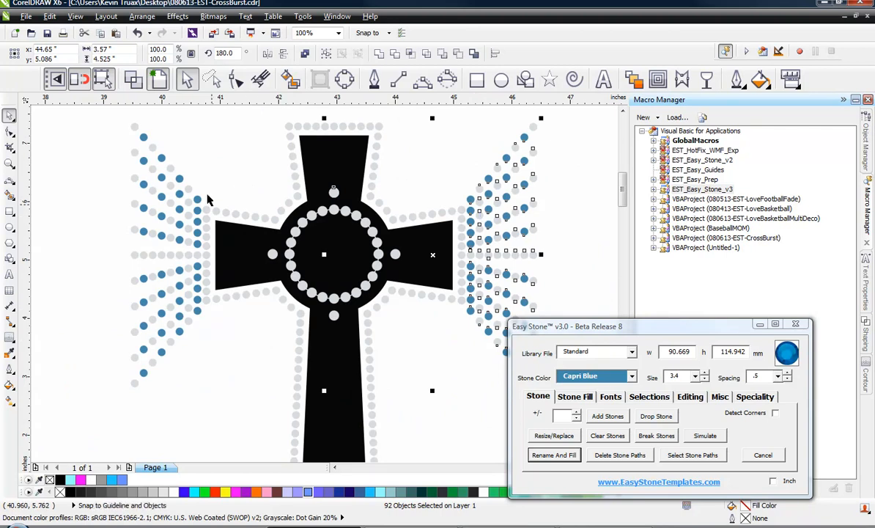
pyautogui.click(219, 360)
# Copy the right-side burst to an empty area beside the cross
pyautogui.scroll(-1, 268, 302)
pyautogui.scroll(1, 380, 258)
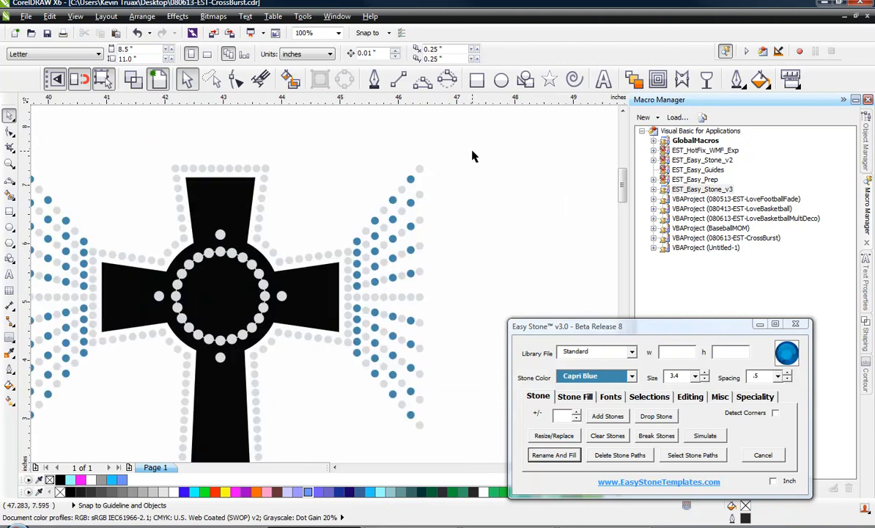
pyautogui.moveTo(472, 153); pyautogui.dragTo(348, 449)
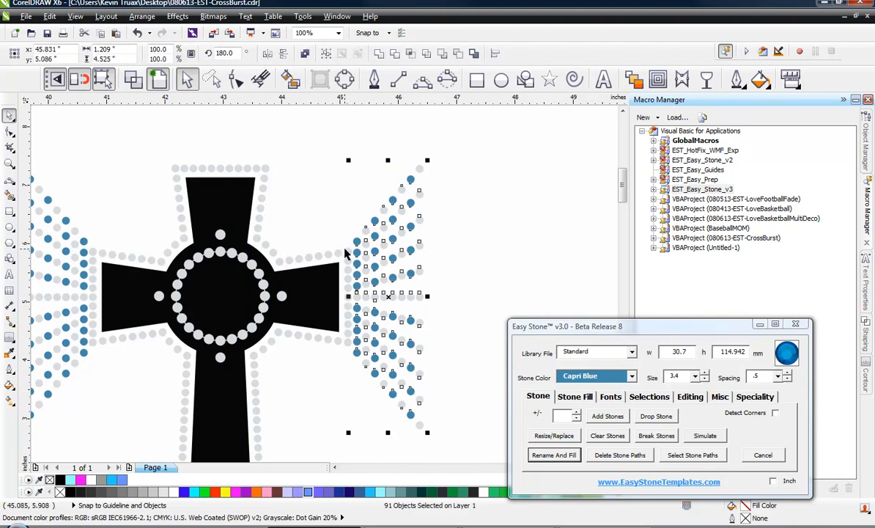
pyautogui.scroll(1, 346, 254)
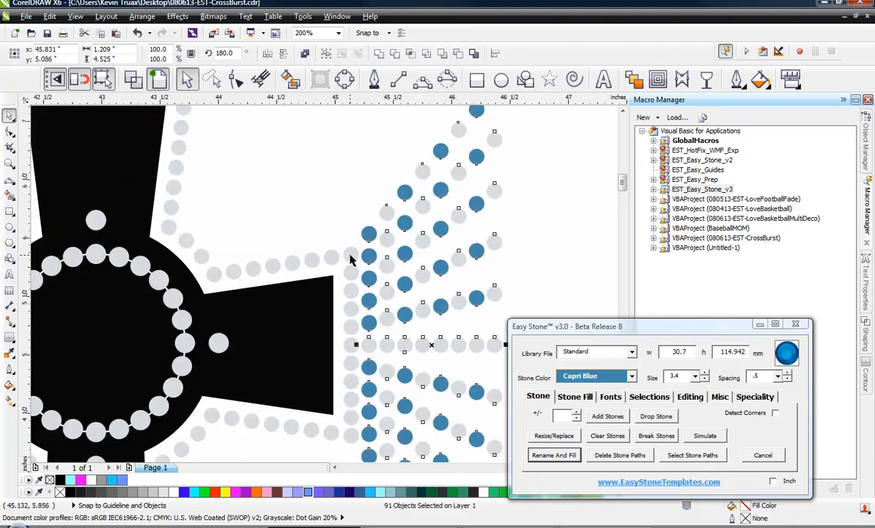
pyautogui.scroll(-2, 281, 252)
pyautogui.moveTo(279, 252); pyautogui.dragTo(381, 229)
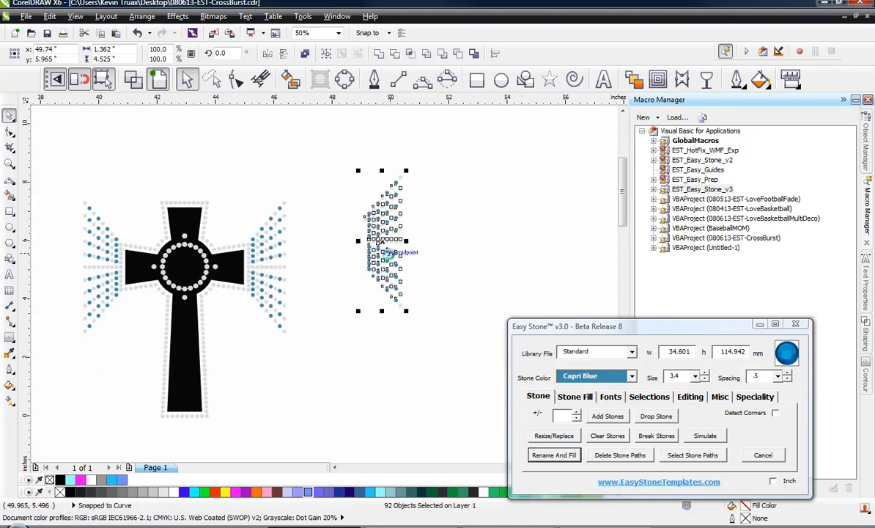
# Rotate the burst copy 90° and place it above the cross's top arm
pyautogui.click(387, 251)
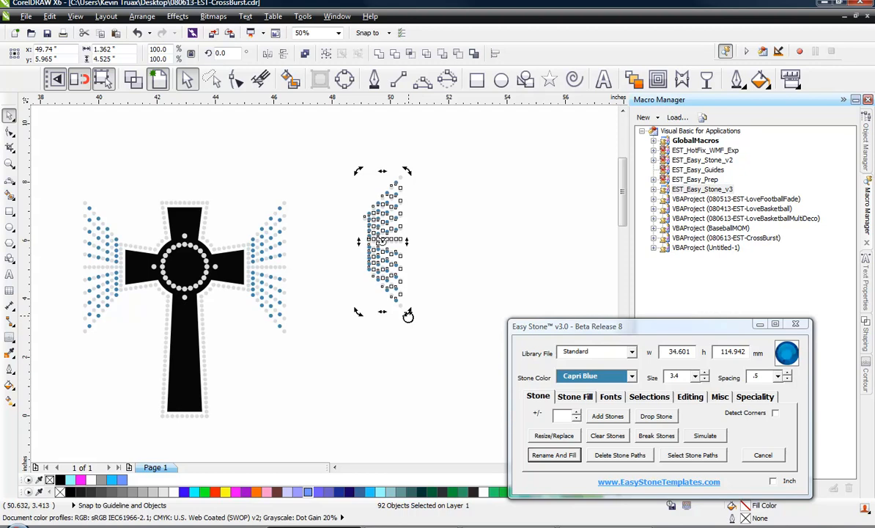
pyautogui.moveTo(408, 315); pyautogui.dragTo(460, 220)
pyautogui.scroll(5, 396, 249)
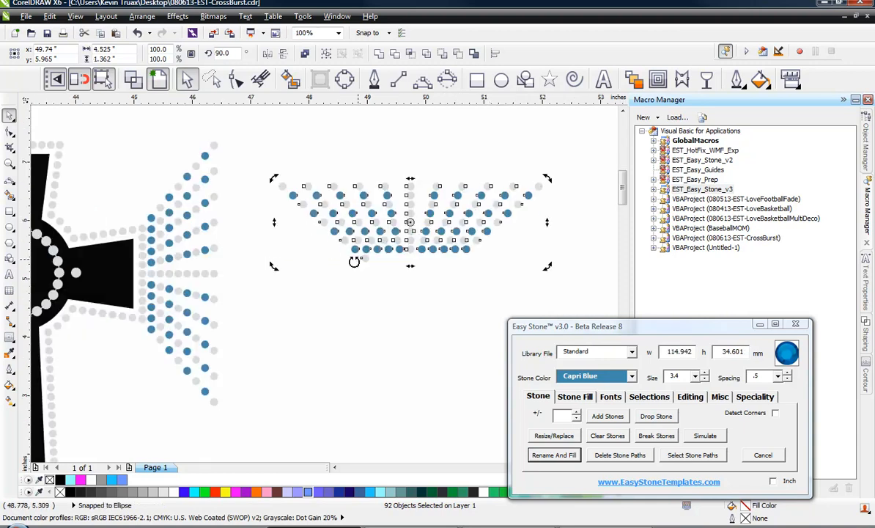
pyautogui.scroll(-4, 476, 278)
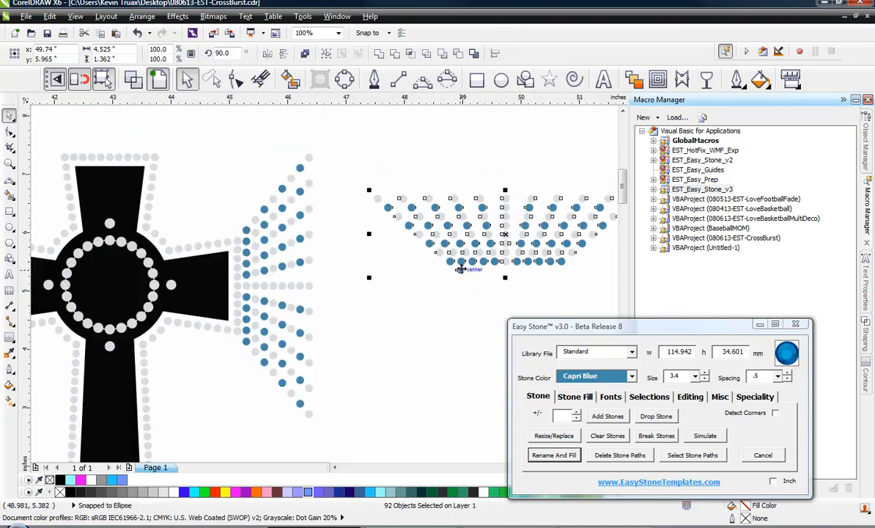
pyautogui.moveTo(459, 270); pyautogui.dragTo(64, 153)
pyautogui.scroll(-2, 258, 213)
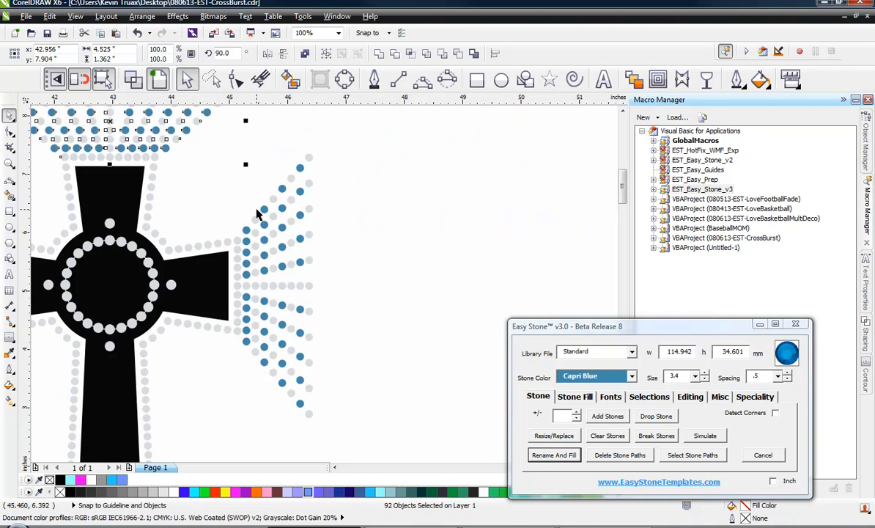
pyautogui.scroll(3, 229, 196)
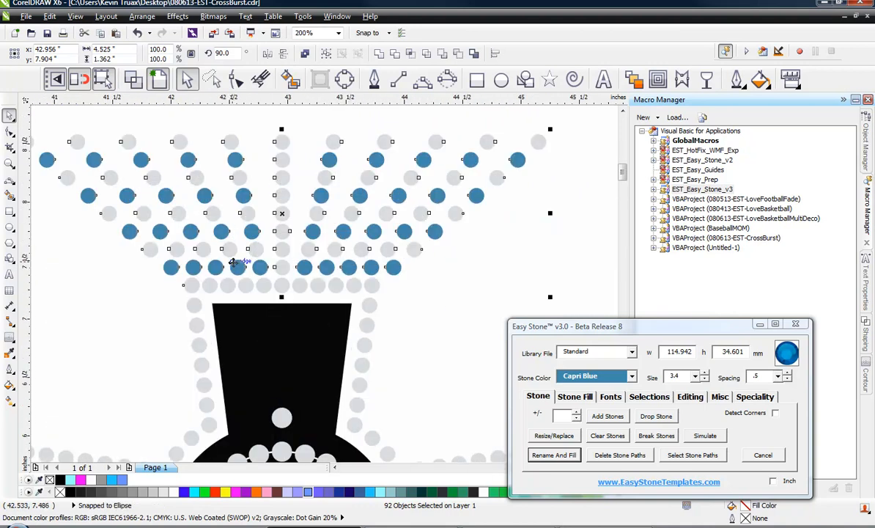
pyautogui.scroll(1, 225, 296)
pyautogui.scroll(-2, 525, 244)
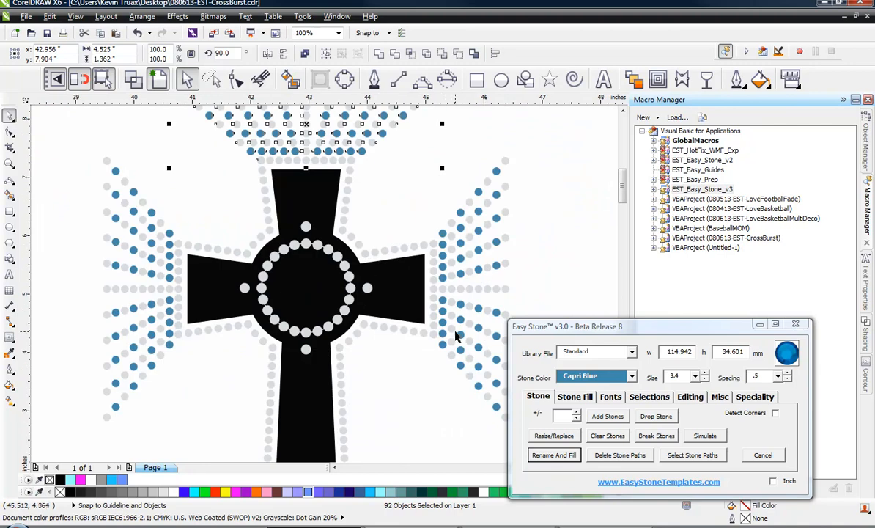
# Delete the top two stones of the second ray from the left in the top burst
pyautogui.click(416, 393)
pyautogui.scroll(-1, 409, 371)
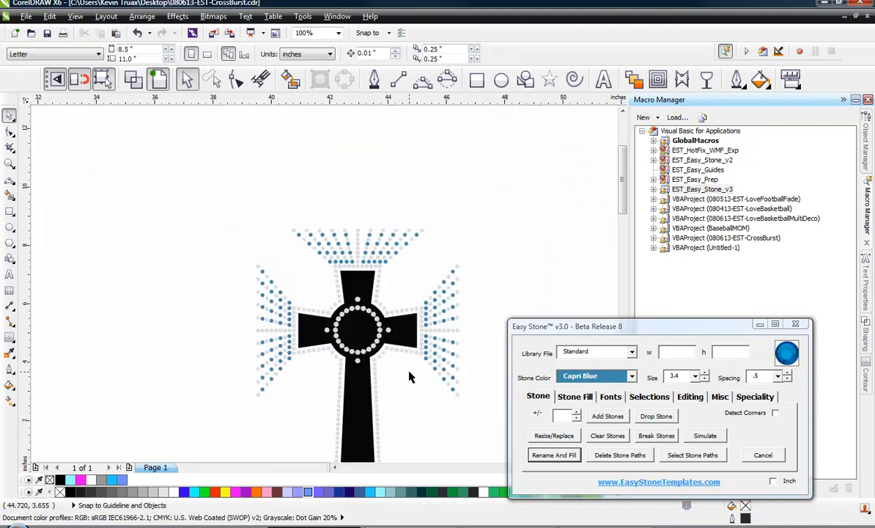
pyautogui.scroll(-2, 358, 274)
pyautogui.scroll(2, 328, 220)
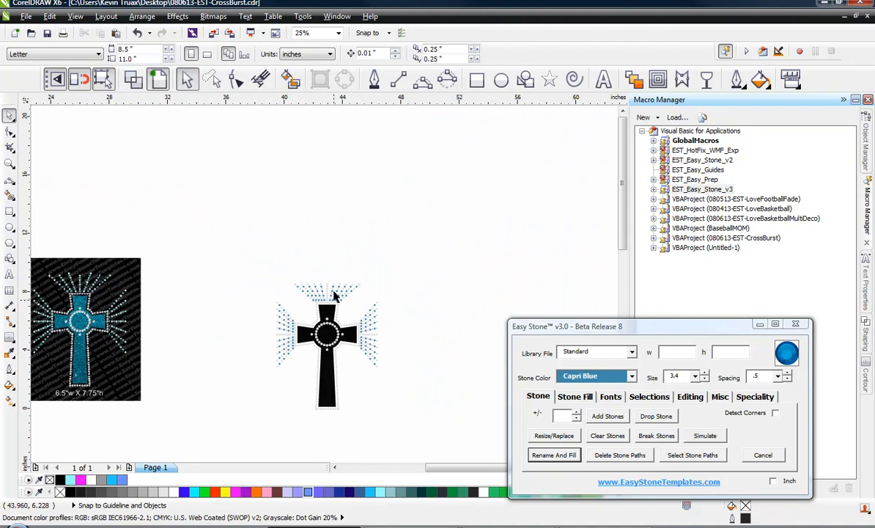
pyautogui.scroll(3, 334, 293)
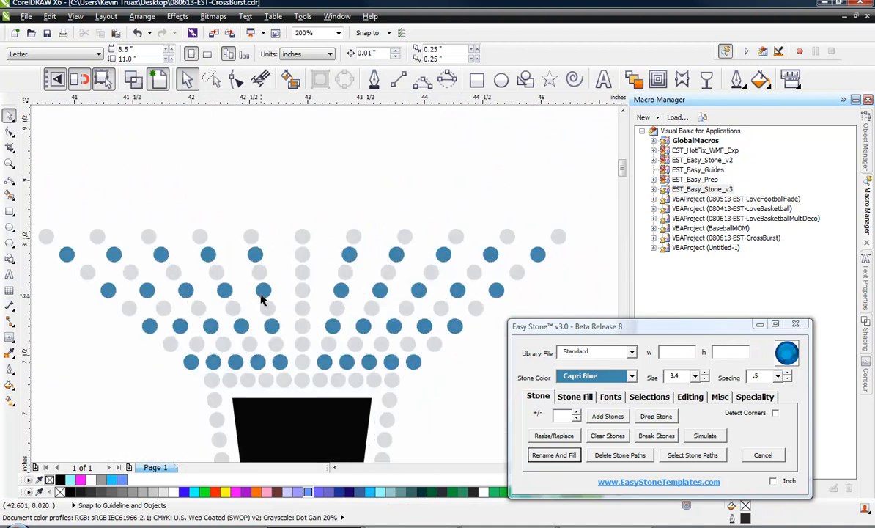
pyautogui.click(97, 236)
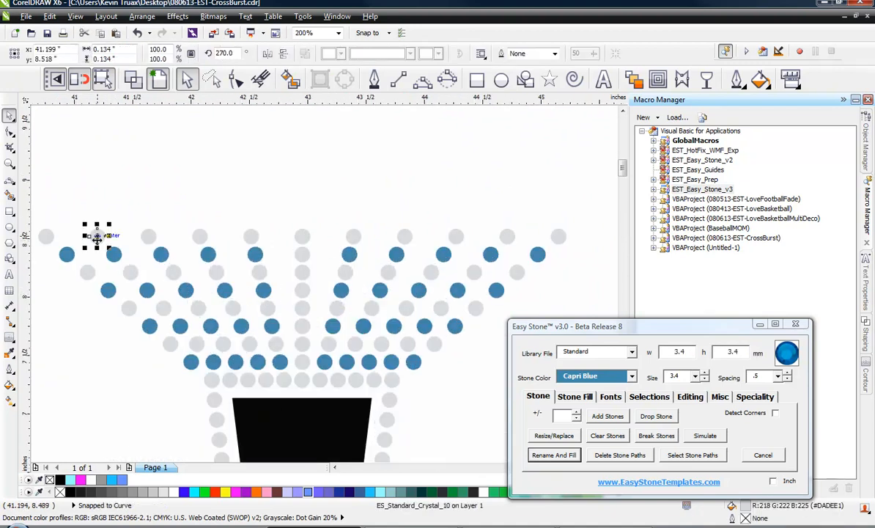
pyautogui.press('Delete')
pyautogui.click(113, 253)
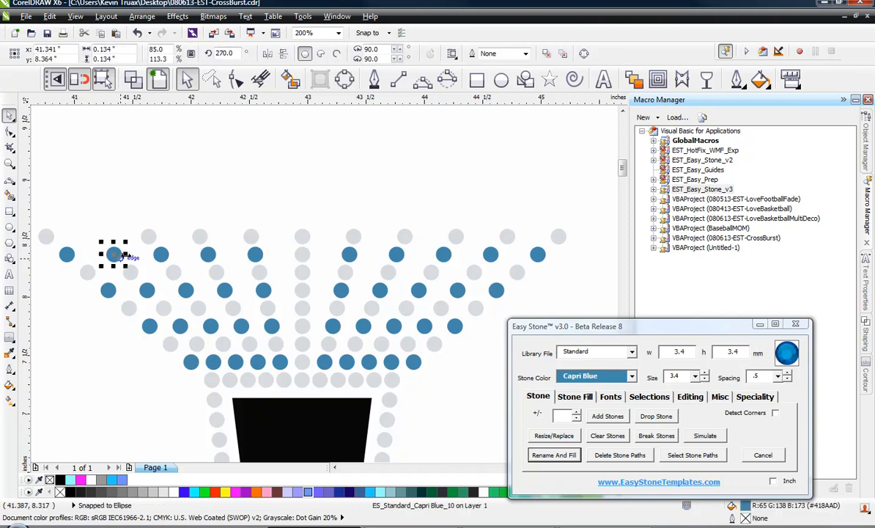
pyautogui.press('Delete')
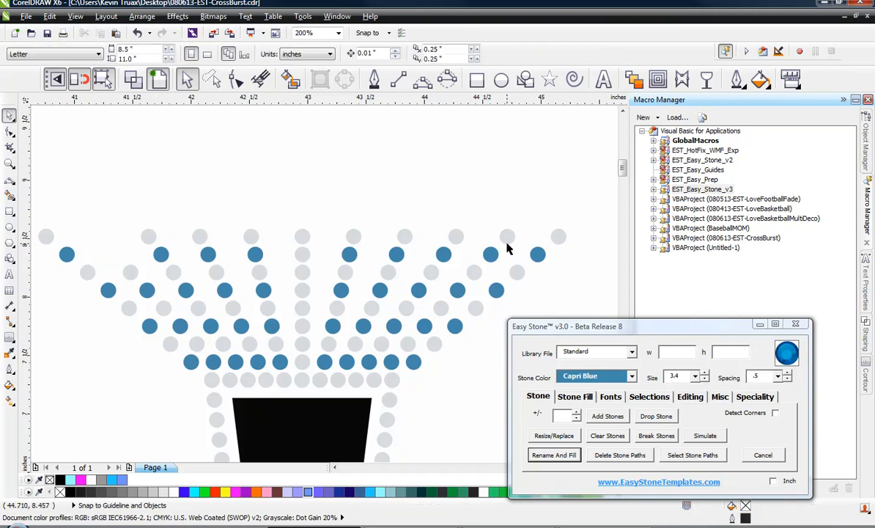
# Delete the top two stones of three more alternating rays in the top burst
pyautogui.click(507, 236)
pyautogui.press('Delete')
pyautogui.click(490, 253)
pyautogui.press('Delete')
pyautogui.click(405, 236)
pyautogui.press('Delete')
pyautogui.click(396, 254)
pyautogui.press('Delete')
pyautogui.click(254, 253)
pyautogui.click(198, 236)
pyautogui.press('Delete')
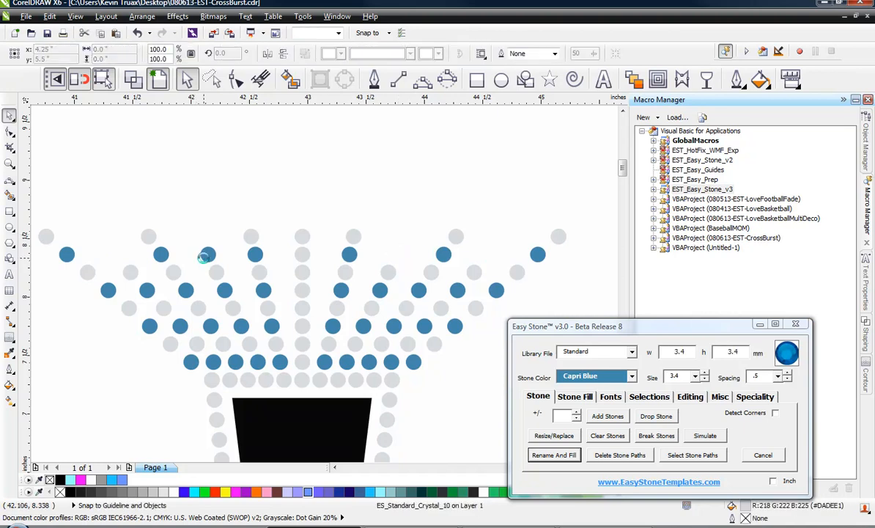
pyautogui.click(206, 253)
pyautogui.press('Delete')
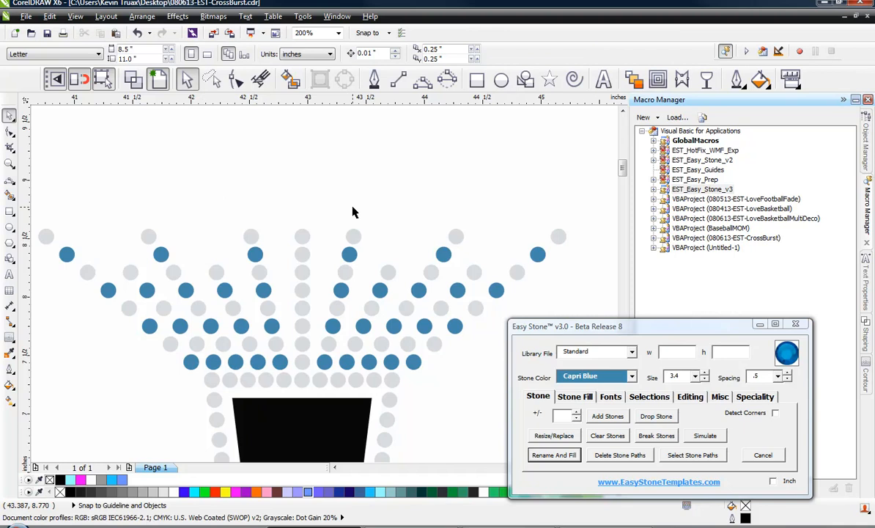
# Copy a center-line stone upward to extend the top burst's middle line by one stone
pyautogui.click(302, 236)
pyautogui.scroll(1, 303, 238)
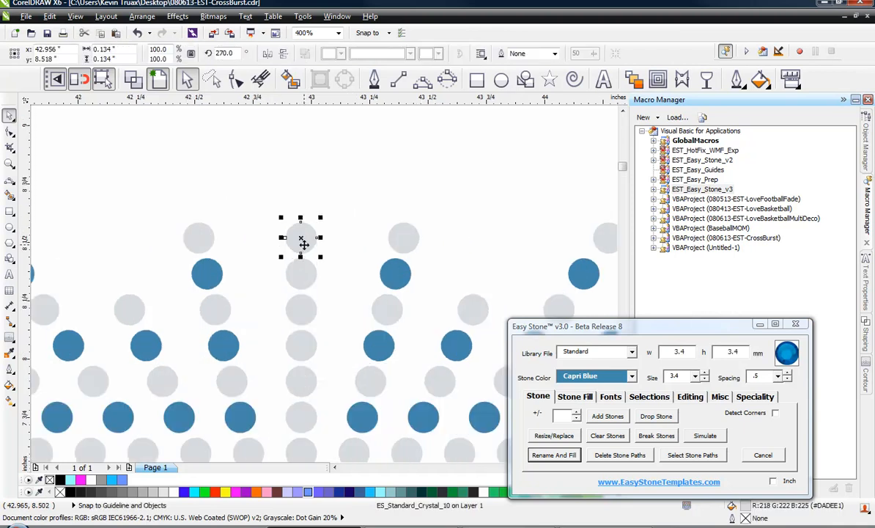
pyautogui.keyDown('shift'); pyautogui.click(303, 271); pyautogui.keyUp('shift')
pyautogui.moveTo(302, 273); pyautogui.dragTo(301, 203)
pyautogui.rightClick(306, 238)
pyautogui.click(350, 169)
# Run Check Spacing on the whole design
pyautogui.scroll(-2, 336, 170)
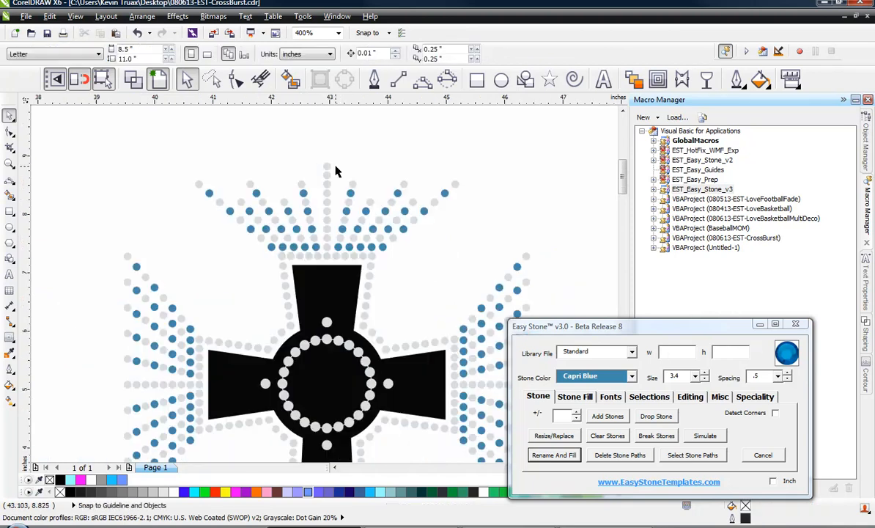
pyautogui.scroll(-1, 336, 171)
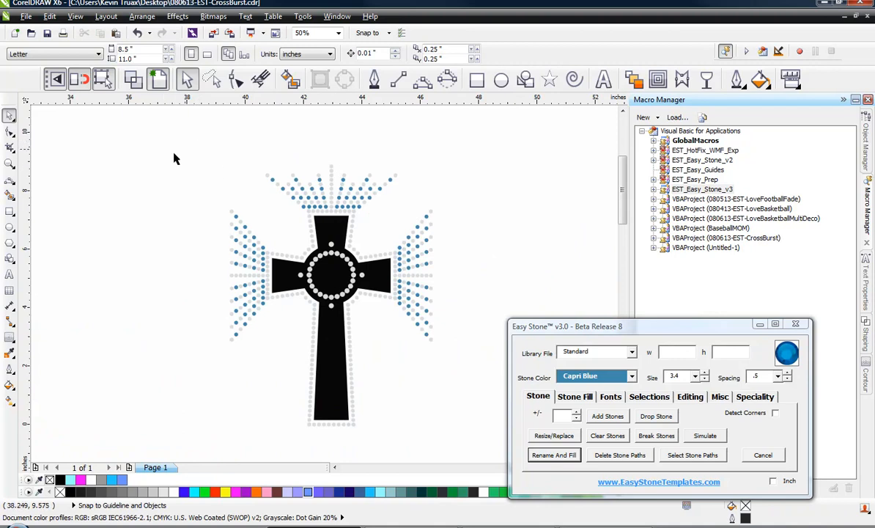
pyautogui.moveTo(151, 145); pyautogui.dragTo(467, 375)
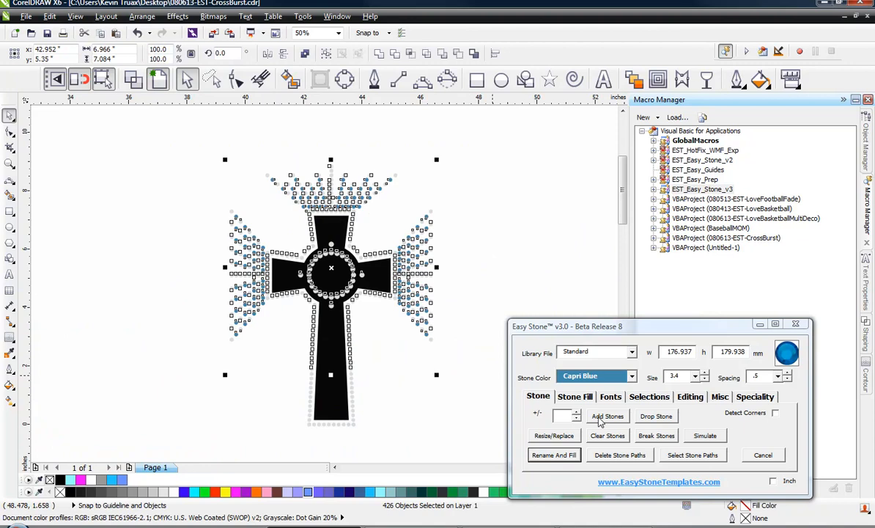
pyautogui.click(715, 398)
pyautogui.click(571, 437)
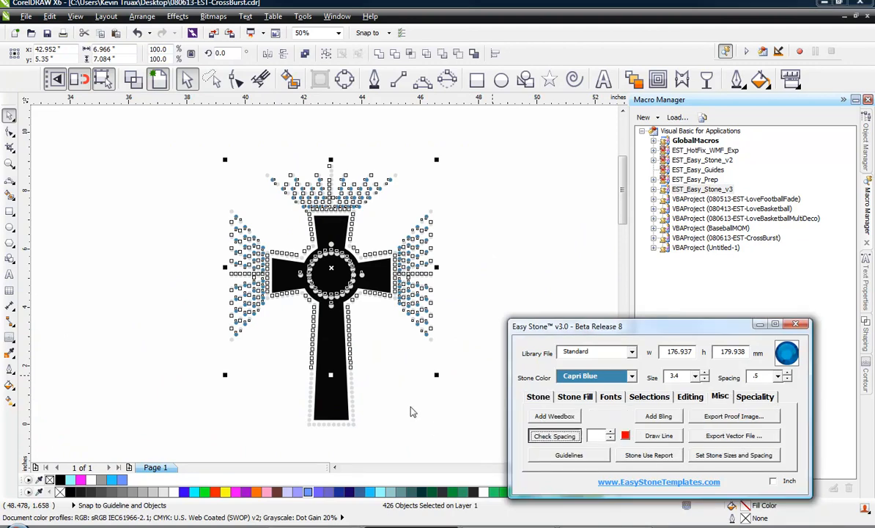
pyautogui.click(536, 292)
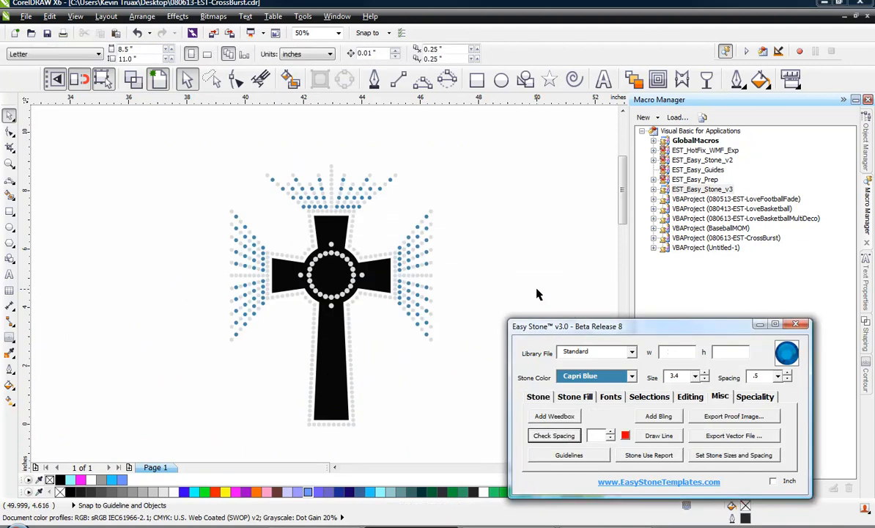
# Run Check Spacing on the lower half of the design
pyautogui.moveTo(203, 436); pyautogui.dragTo(469, 272)
pyautogui.click(535, 437)
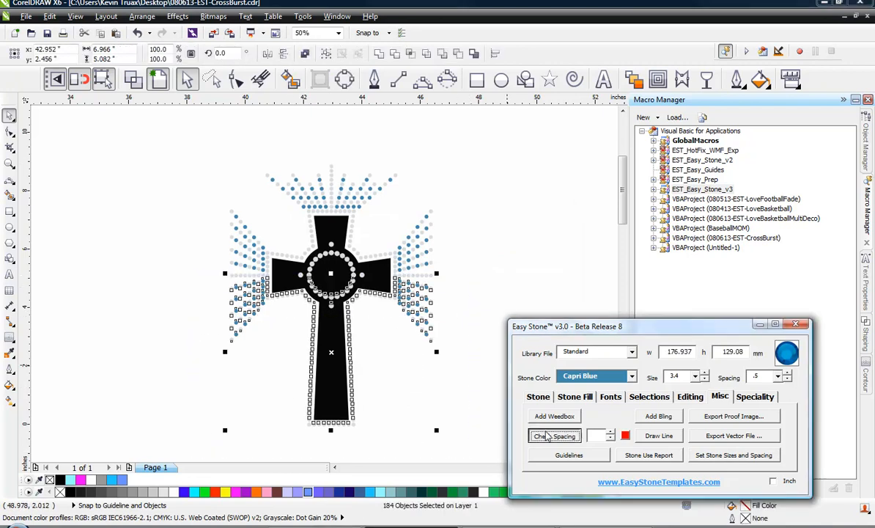
pyautogui.click(522, 295)
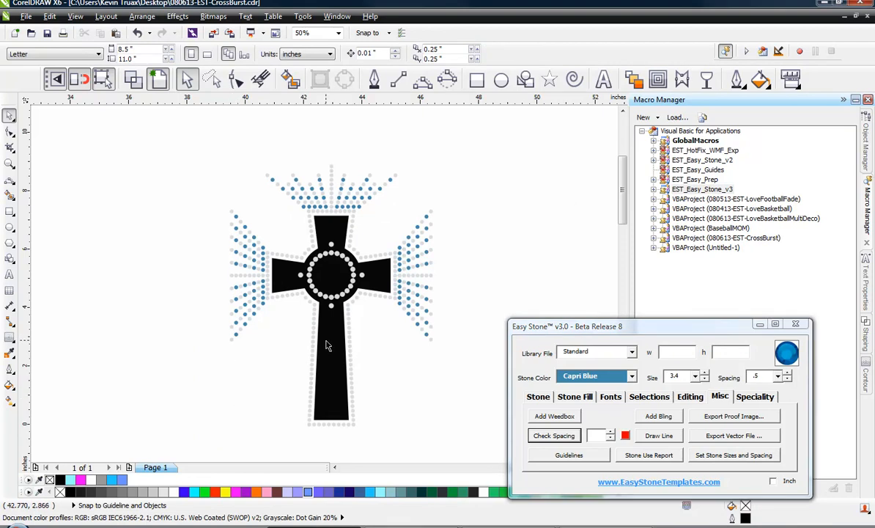
# Apply an Aqua glitter fill to the black cross shape
pyautogui.click(327, 345)
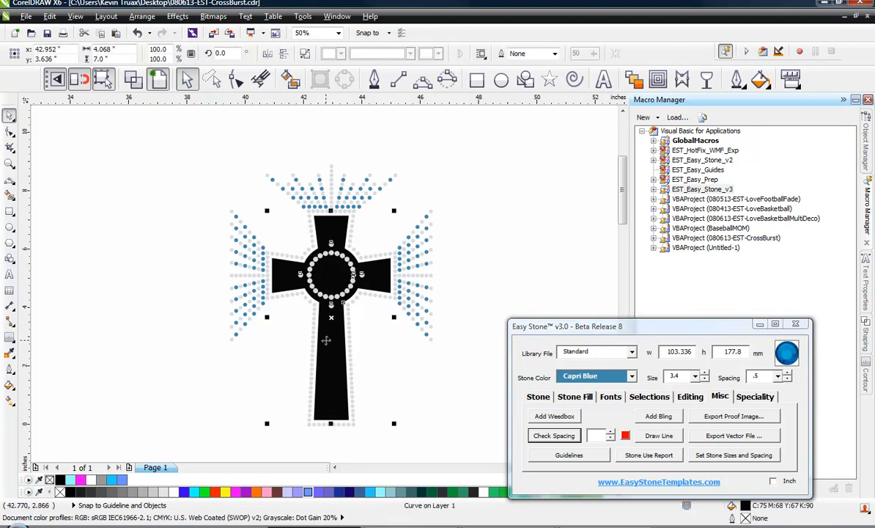
pyautogui.click(762, 397)
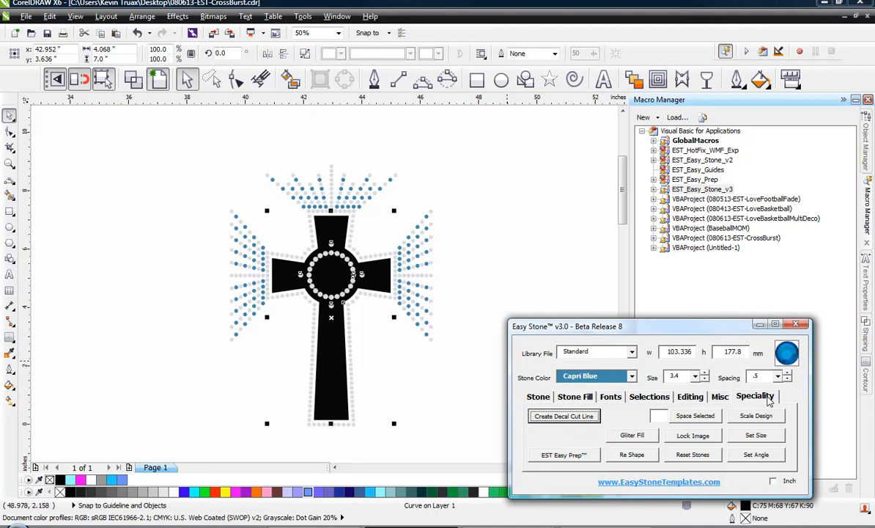
pyautogui.click(635, 435)
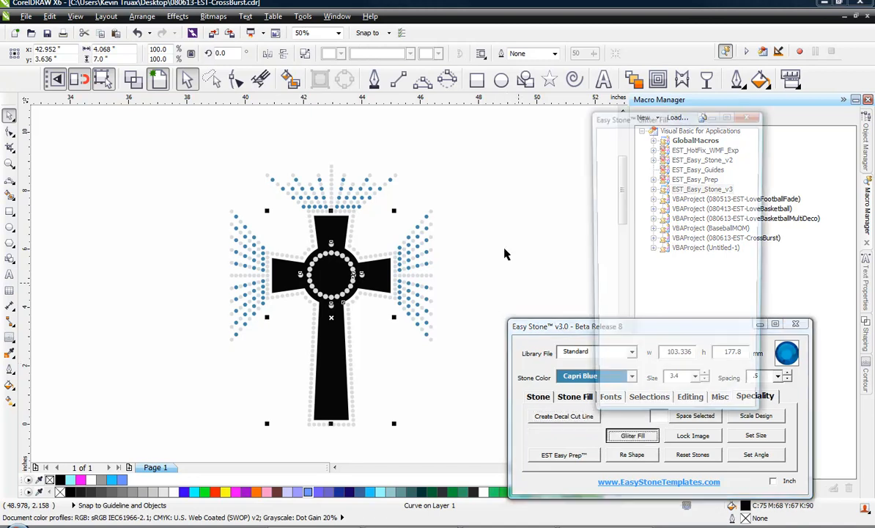
pyautogui.click(500, 205)
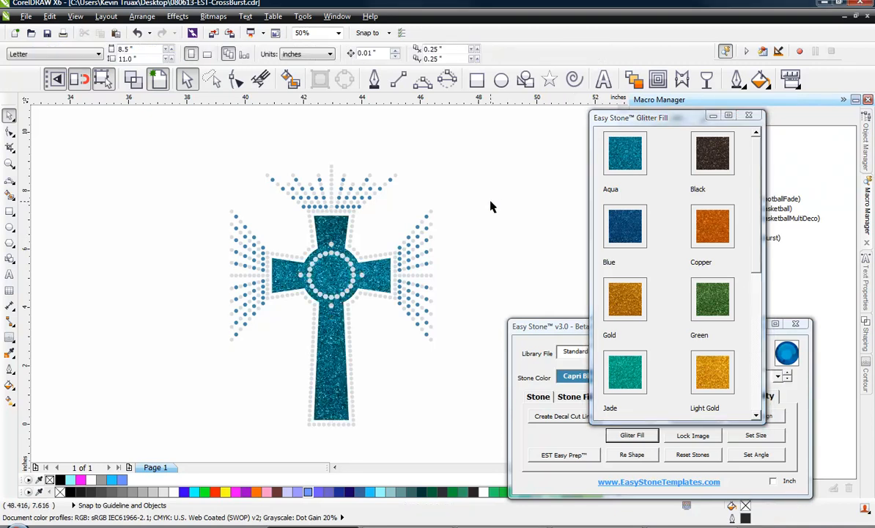
# Add a weedbox behind the whole design
pyautogui.moveTo(183, 155); pyautogui.dragTo(444, 428)
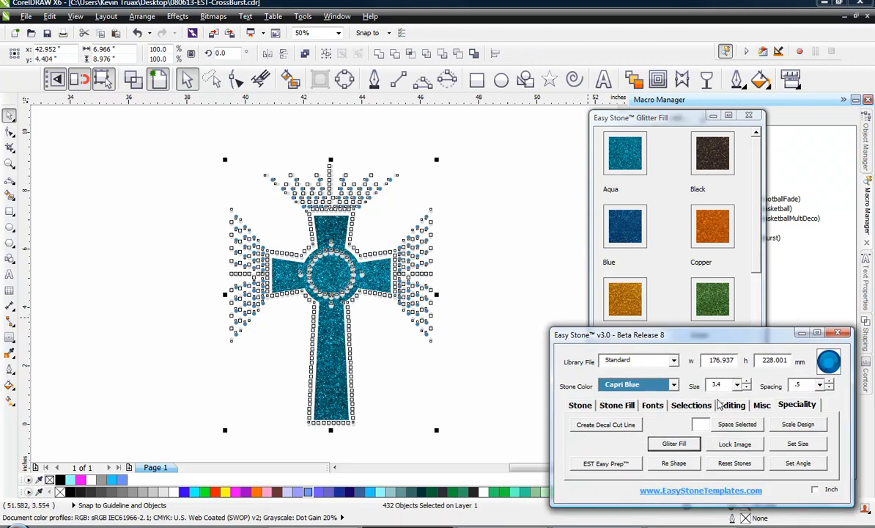
pyautogui.click(762, 406)
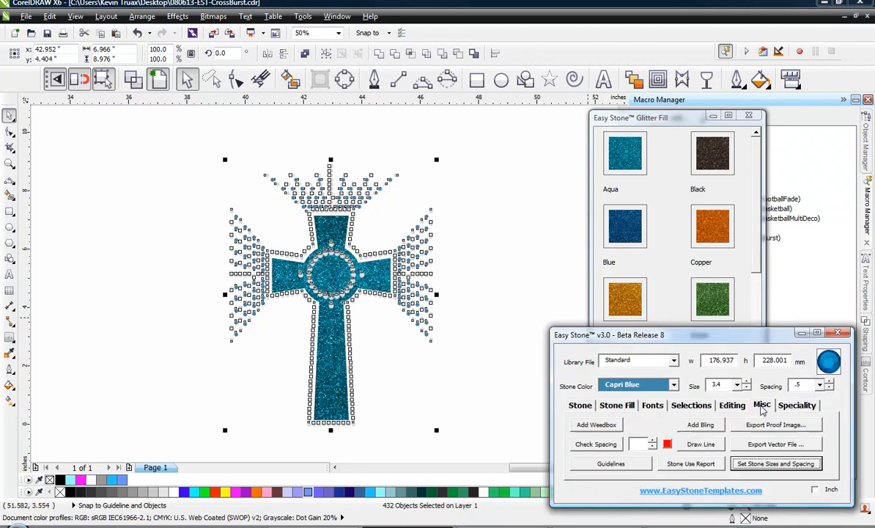
pyautogui.click(600, 430)
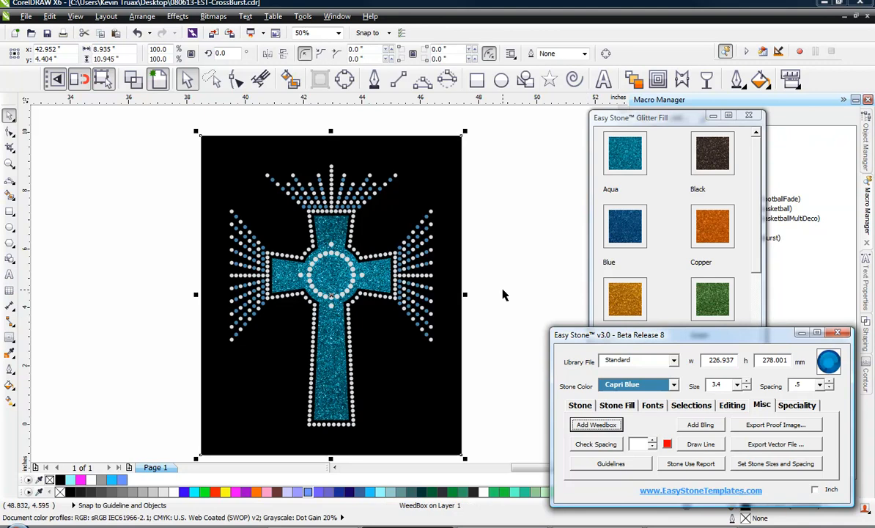
pyautogui.click(513, 288)
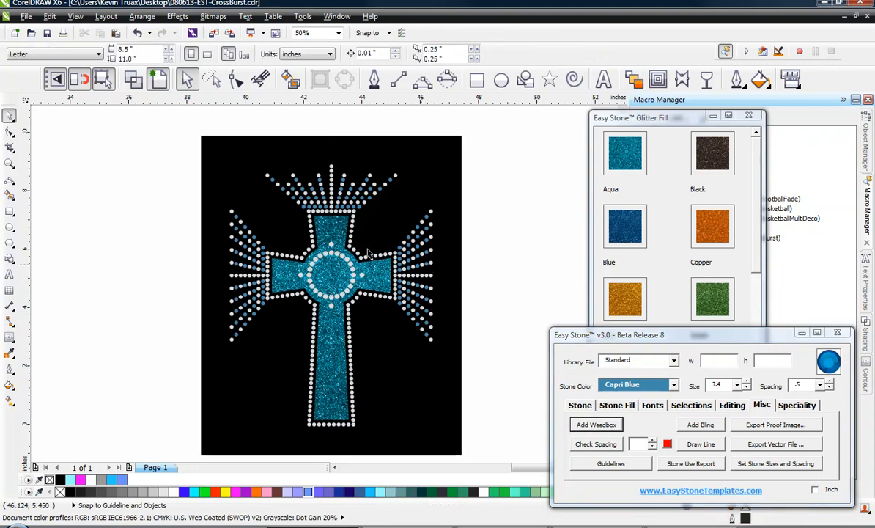
# Run the stone simulation on the whole design
pyautogui.moveTo(152, 144); pyautogui.dragTo(484, 446)
pyautogui.click(580, 406)
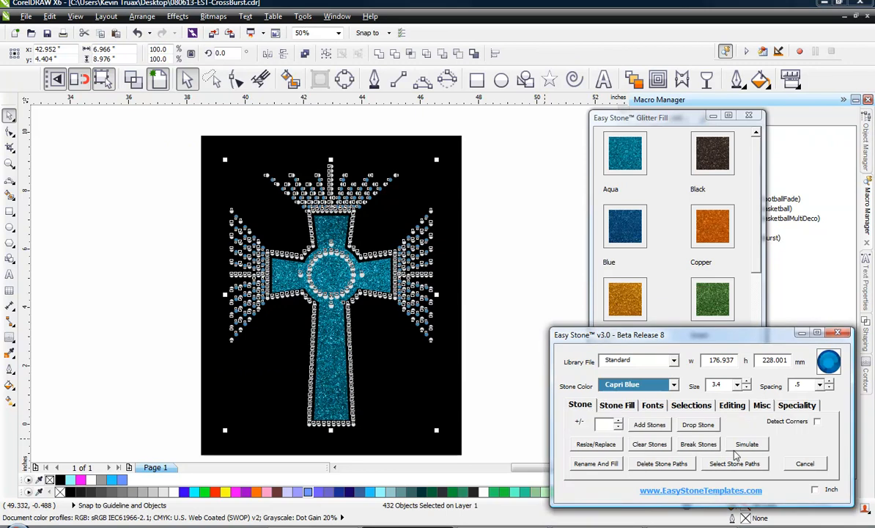
pyautogui.click(748, 444)
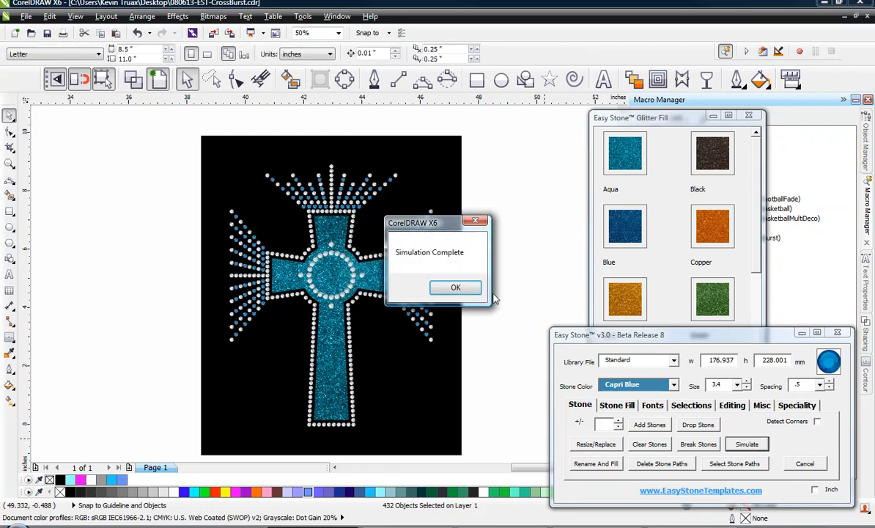
pyautogui.click(454, 286)
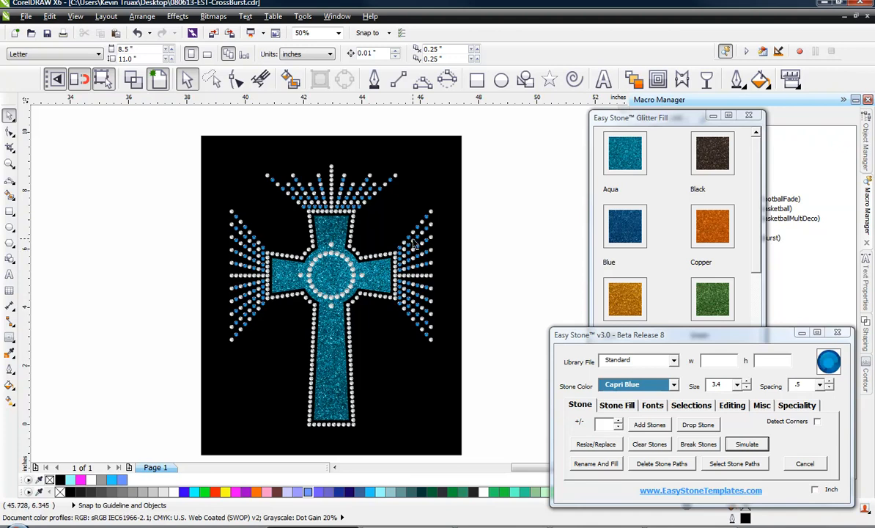
# Mark one Capri Blue burst stone and create a selection of all stones with the same fill across the design
pyautogui.click(431, 217)
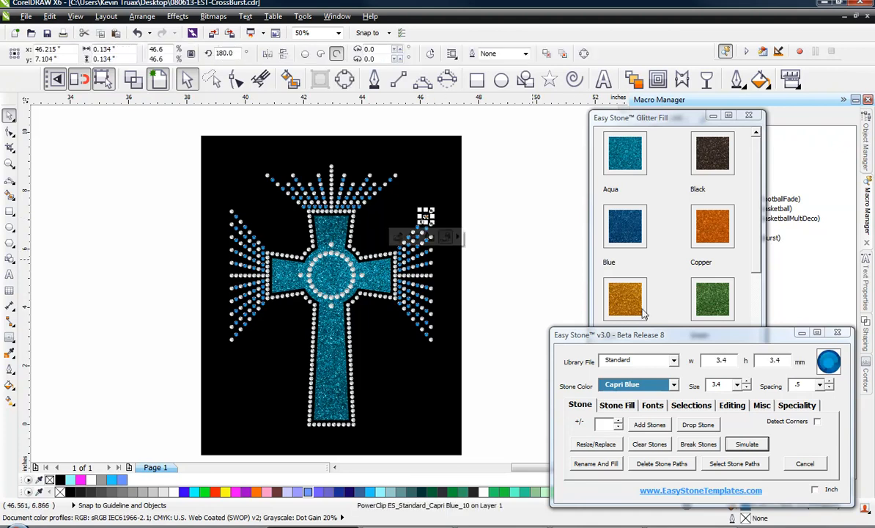
pyautogui.click(586, 424)
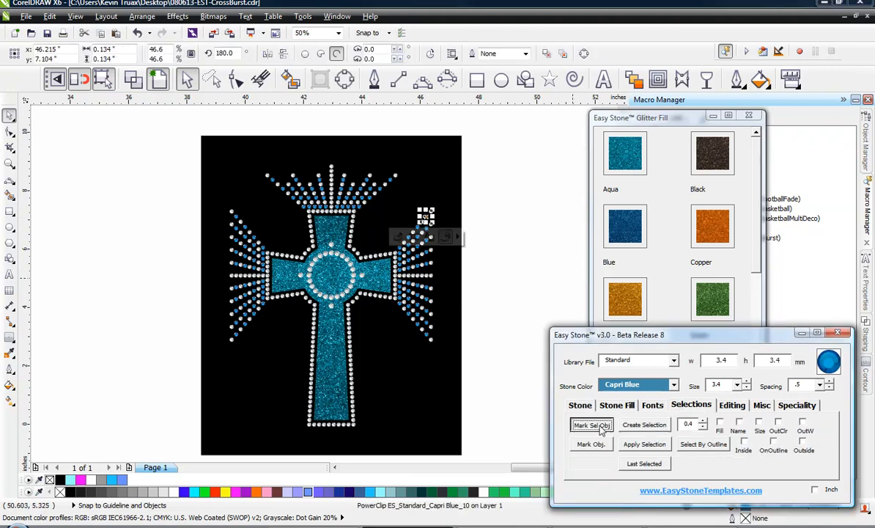
pyautogui.click(502, 195)
pyautogui.moveTo(478, 144); pyautogui.dragTo(192, 382)
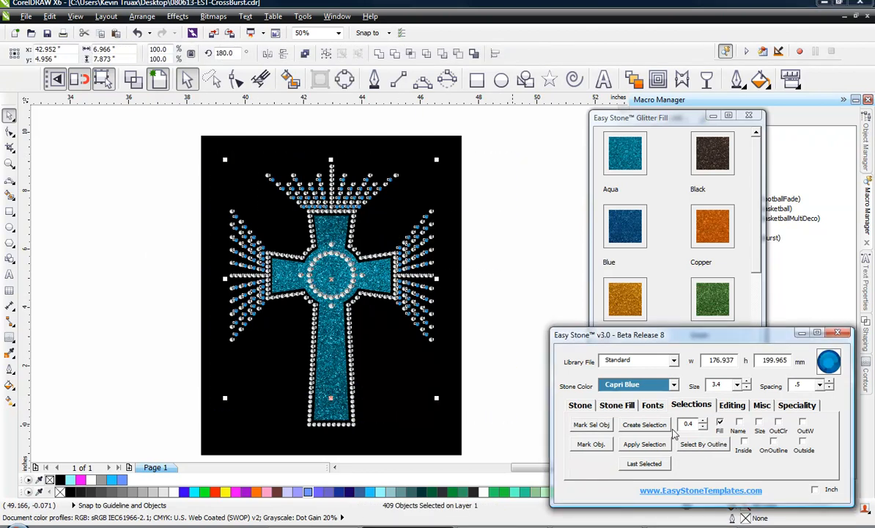
pyautogui.click(645, 425)
# Recolour the selected stones to Blue Zircon with Rename And Fill
pyautogui.click(638, 384)
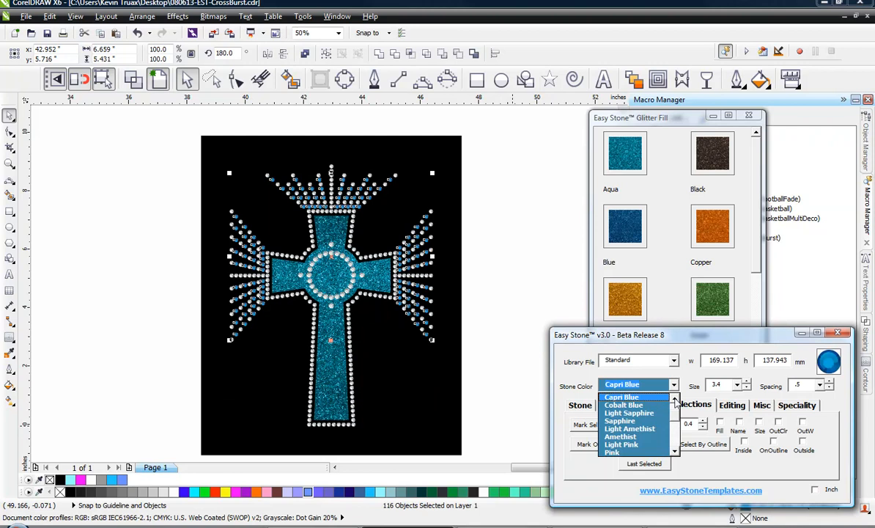
pyautogui.scroll(2, 659, 408)
pyautogui.click(640, 406)
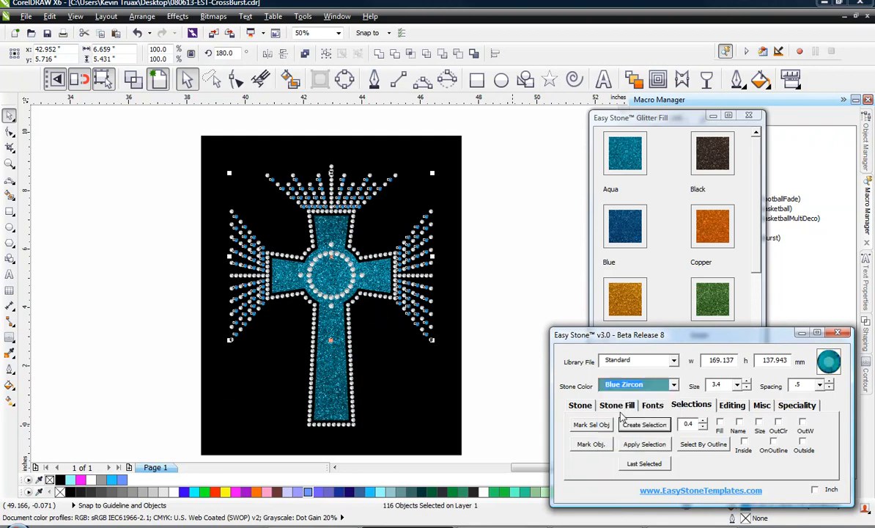
pyautogui.click(580, 404)
pyautogui.click(601, 465)
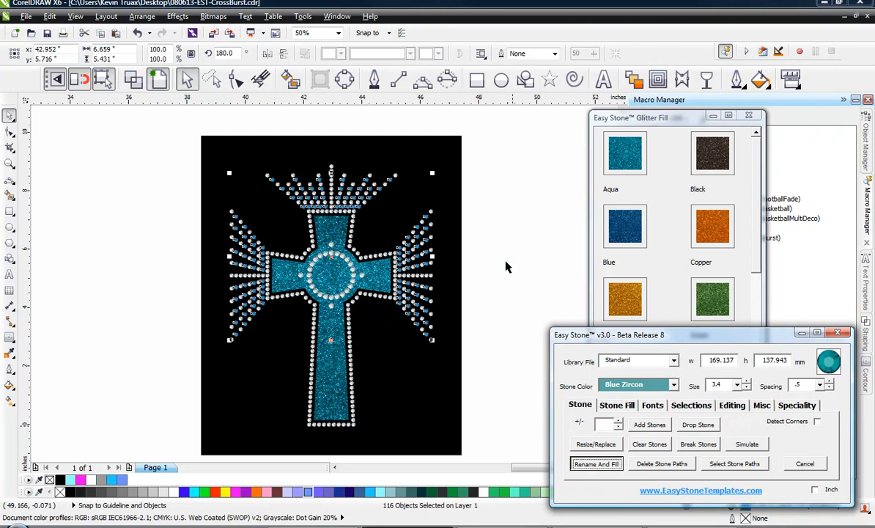
pyautogui.click(506, 261)
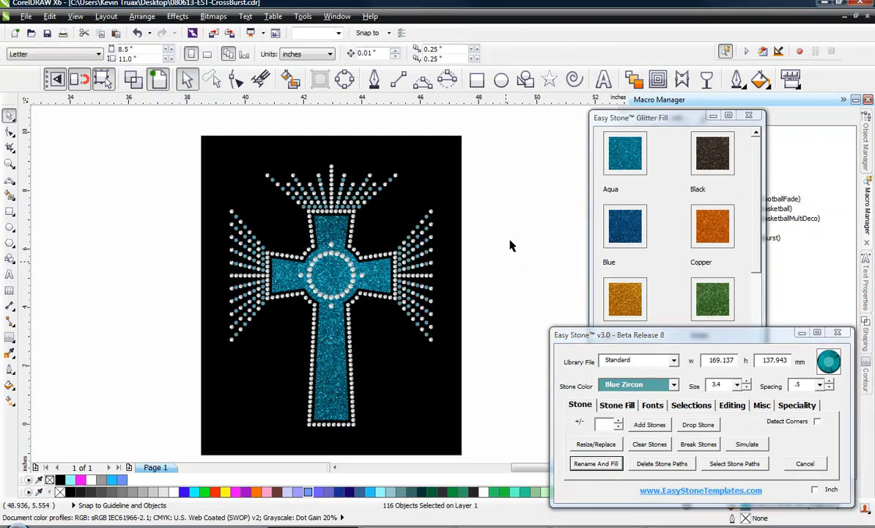
# Simulate the whole design again and inspect the stones up close
pyautogui.moveTo(482, 140); pyautogui.dragTo(187, 353)
pyautogui.click(747, 444)
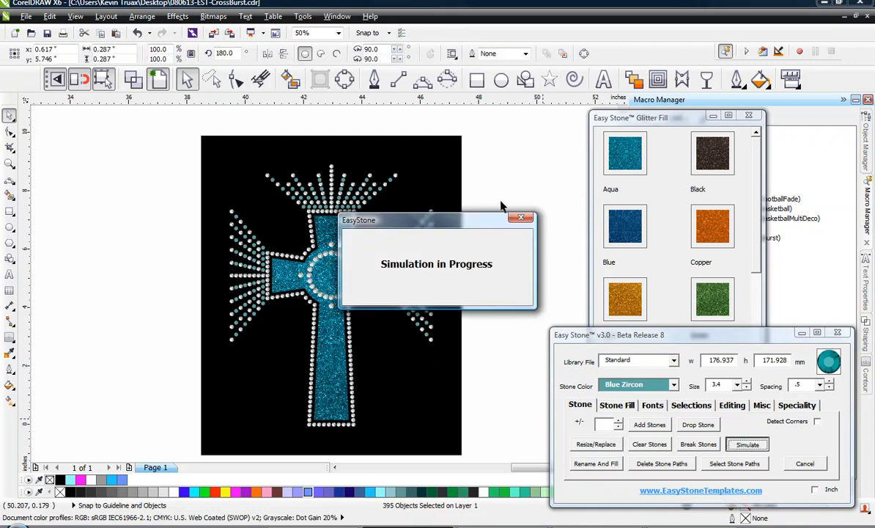
pyautogui.click(453, 287)
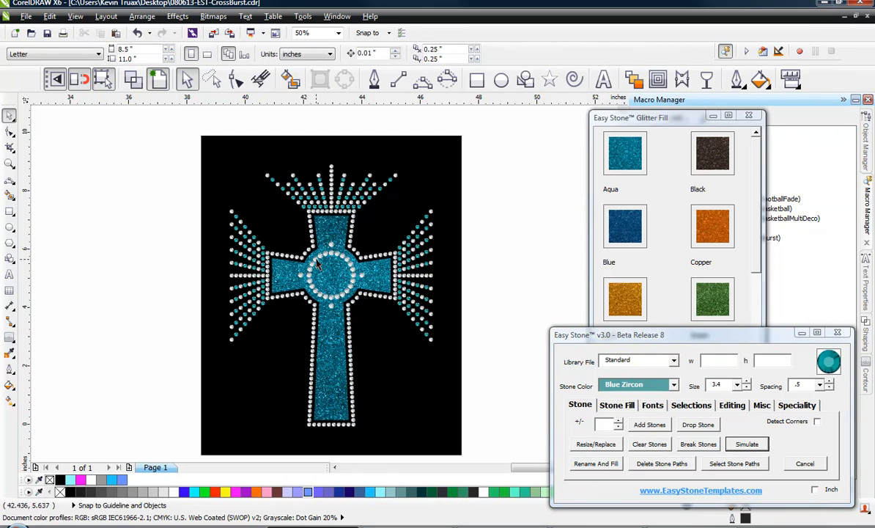
pyautogui.scroll(2, 316, 265)
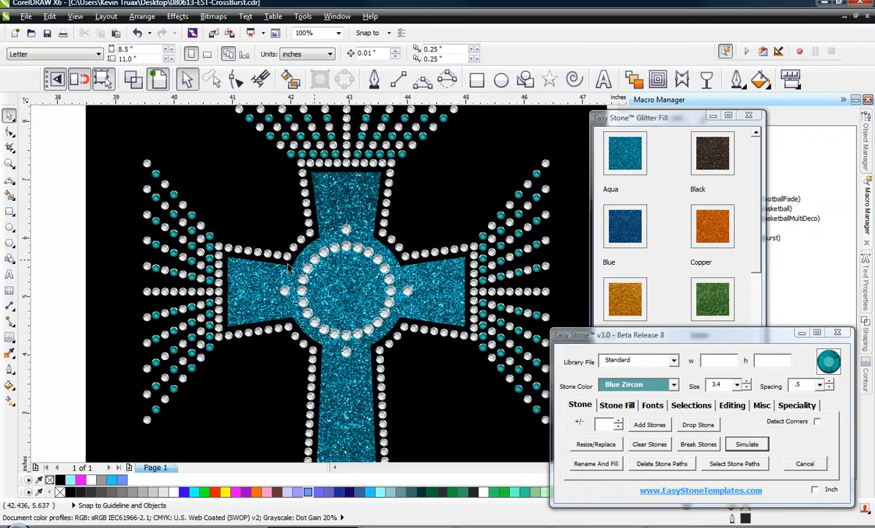
pyautogui.scroll(2, 227, 271)
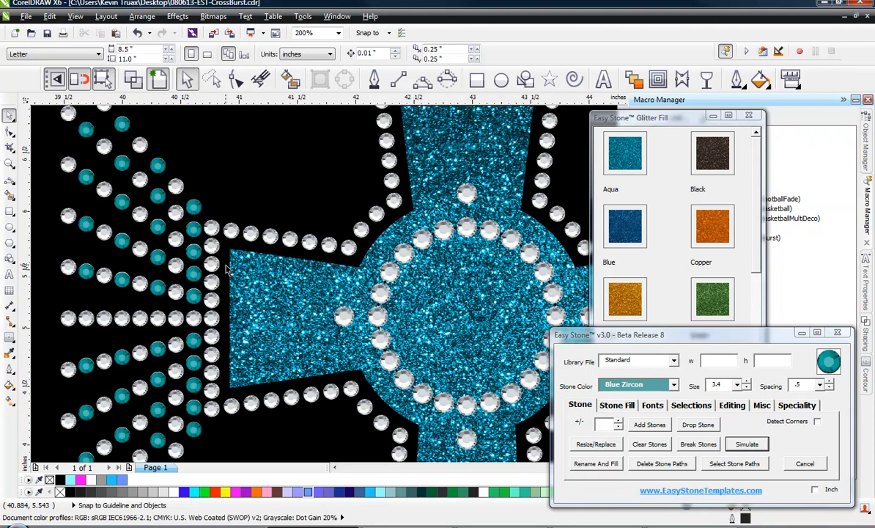
pyautogui.scroll(-2, 227, 271)
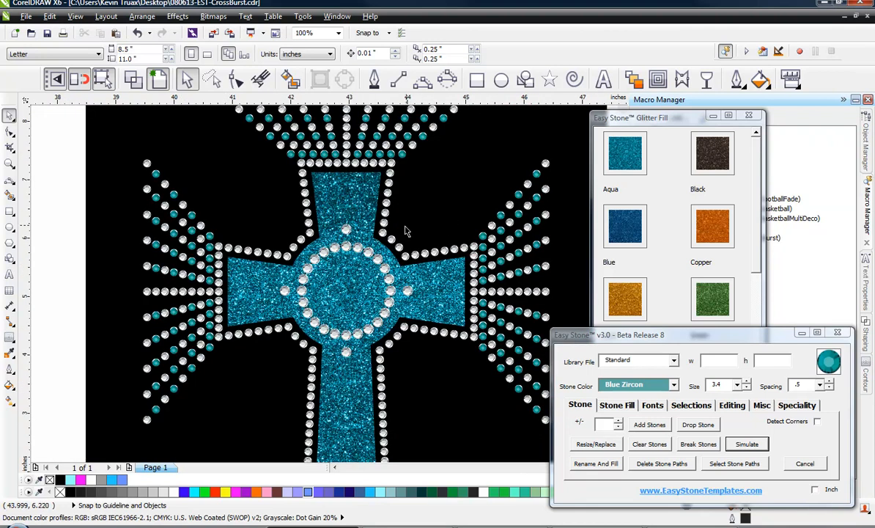
pyautogui.scroll(-2, 399, 230)
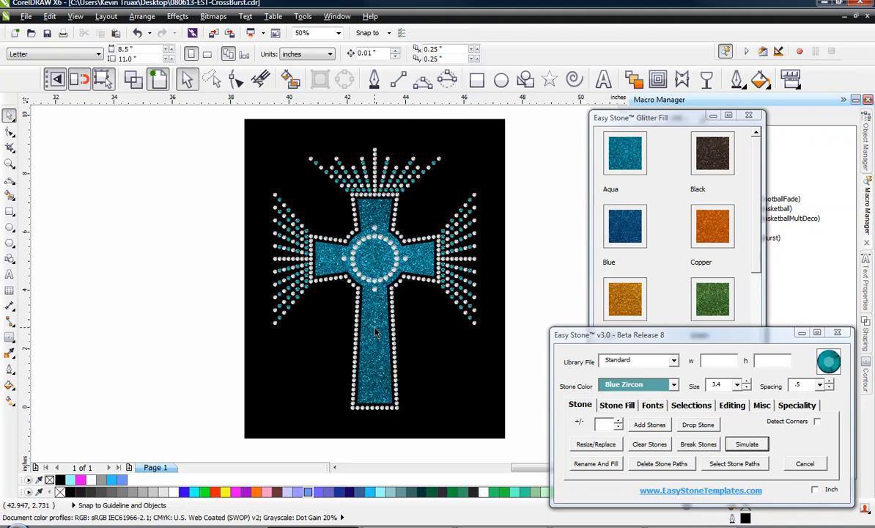
# Copy the glitter cross with its centre stone ring beside the design, off the page
pyautogui.moveTo(375, 332); pyautogui.dragTo(146, 332)
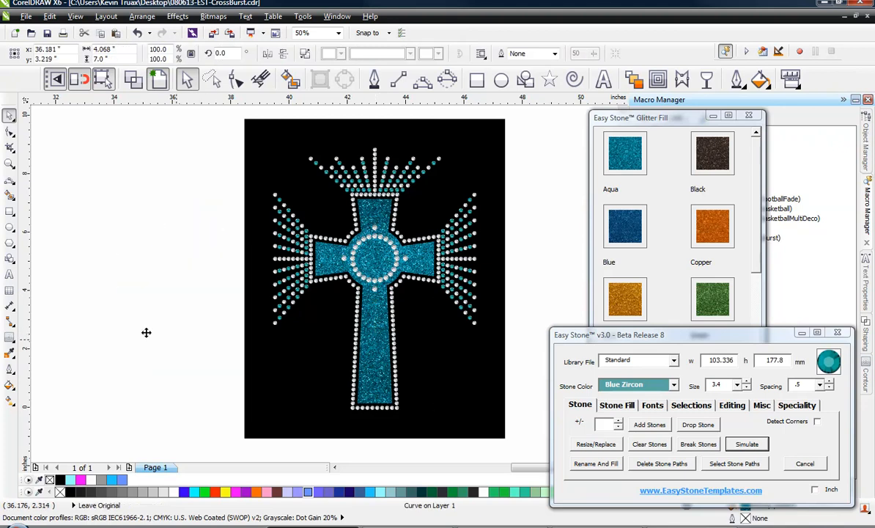
pyautogui.click(94, 334)
pyautogui.scroll(2, 173, 265)
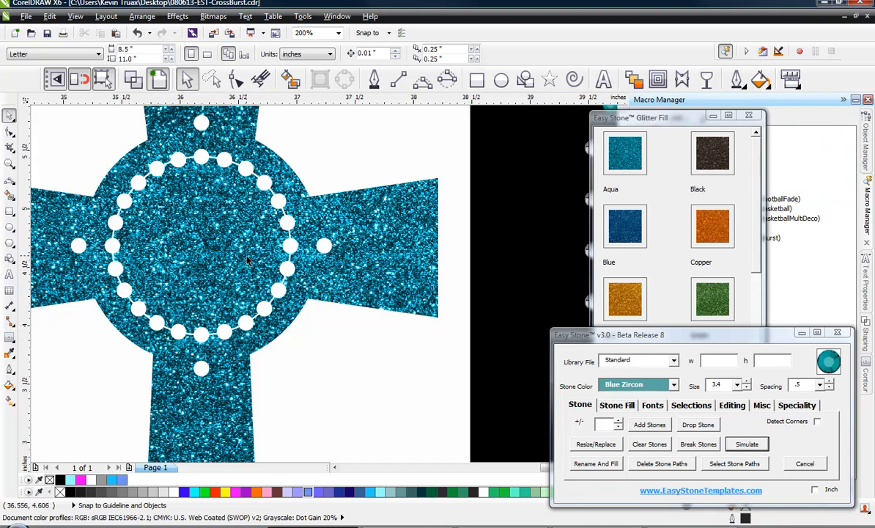
pyautogui.scroll(-3, 247, 260)
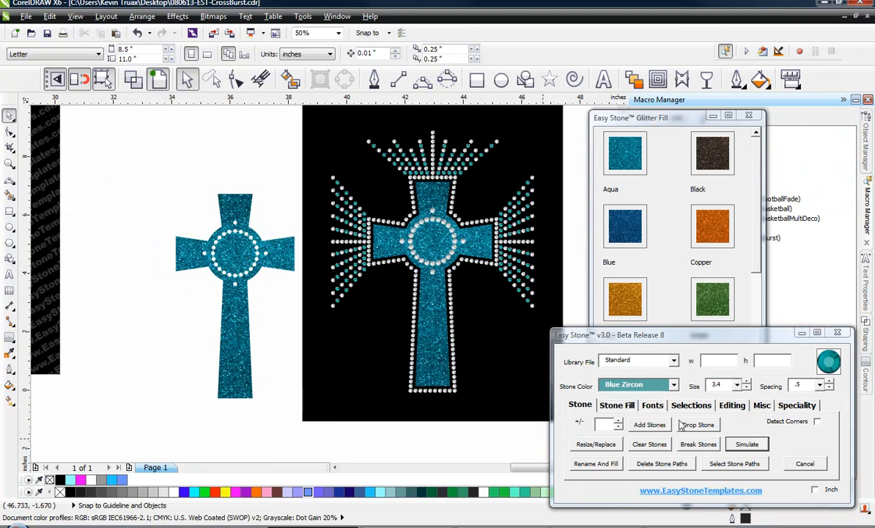
# Open the Easy Stone editing tools
pyautogui.click(733, 407)
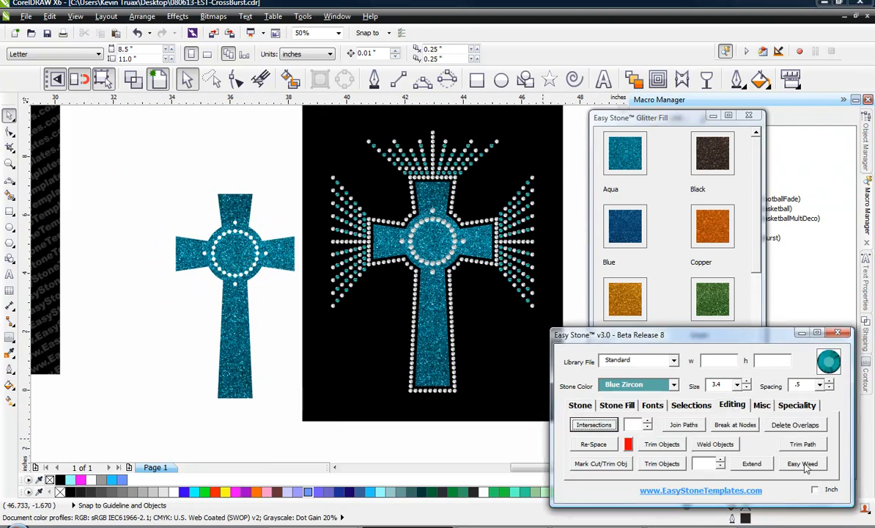